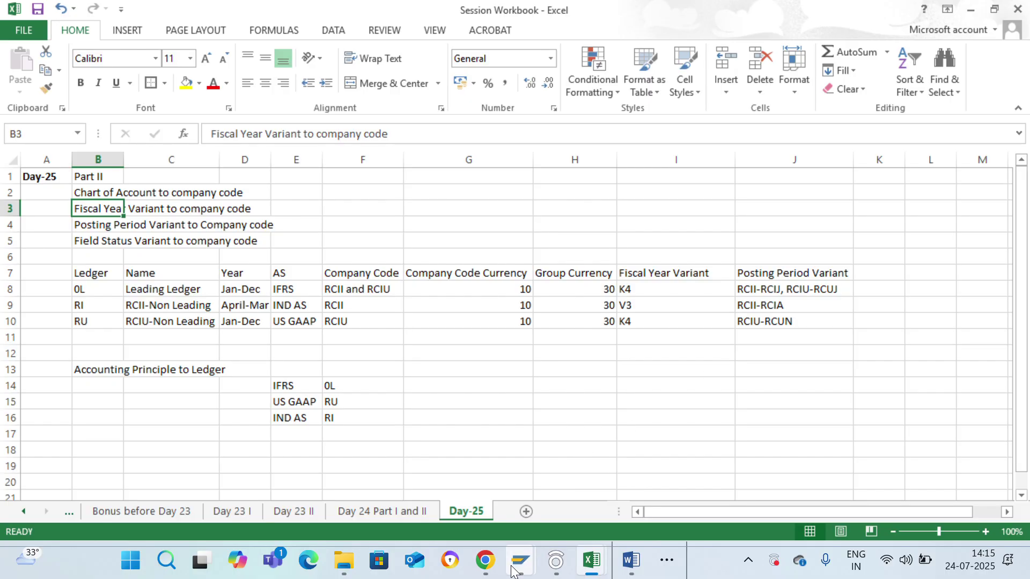
Switch to SAP, start transaction SPRO and display the SAP Reference IMG.
mouse_move(519, 562)
left_click(582, 507)
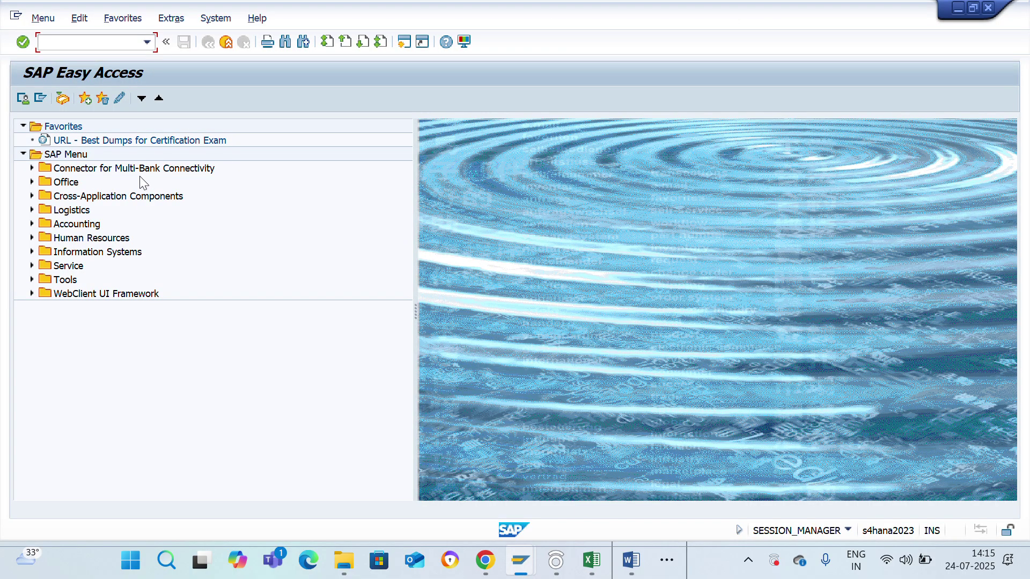
type("spro")
key("Return")
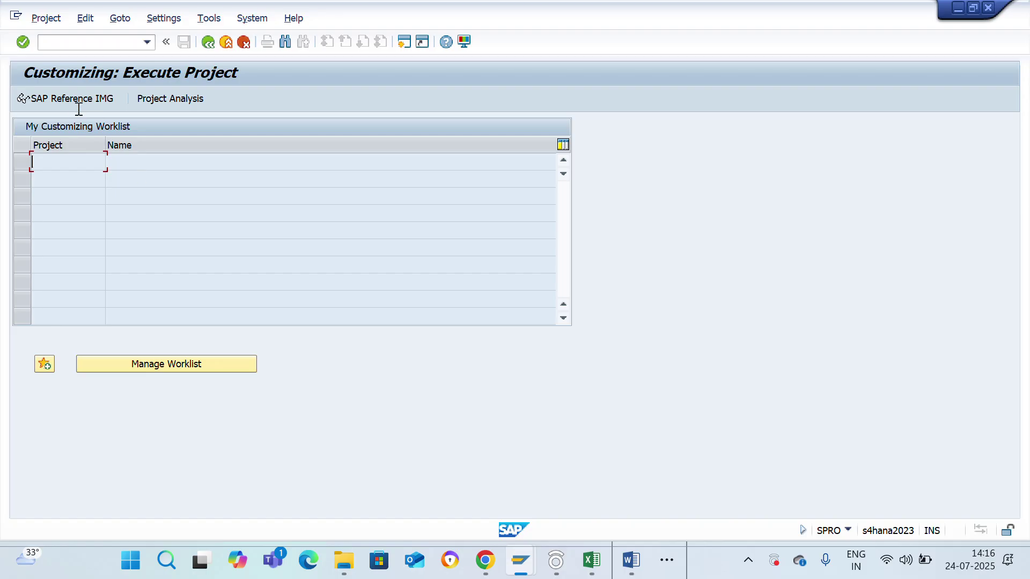
left_click(67, 101)
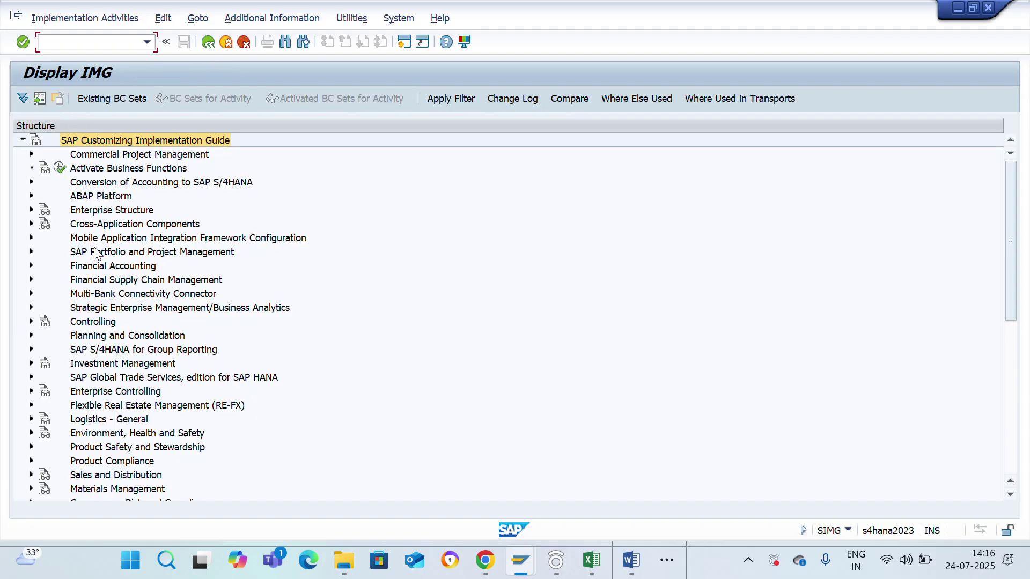
Check the first assignment in the Day-25 sheet of the Excel workbook and return to the SAP IMG.
left_click(94, 252)
key("alt+Tab")
key("Up")
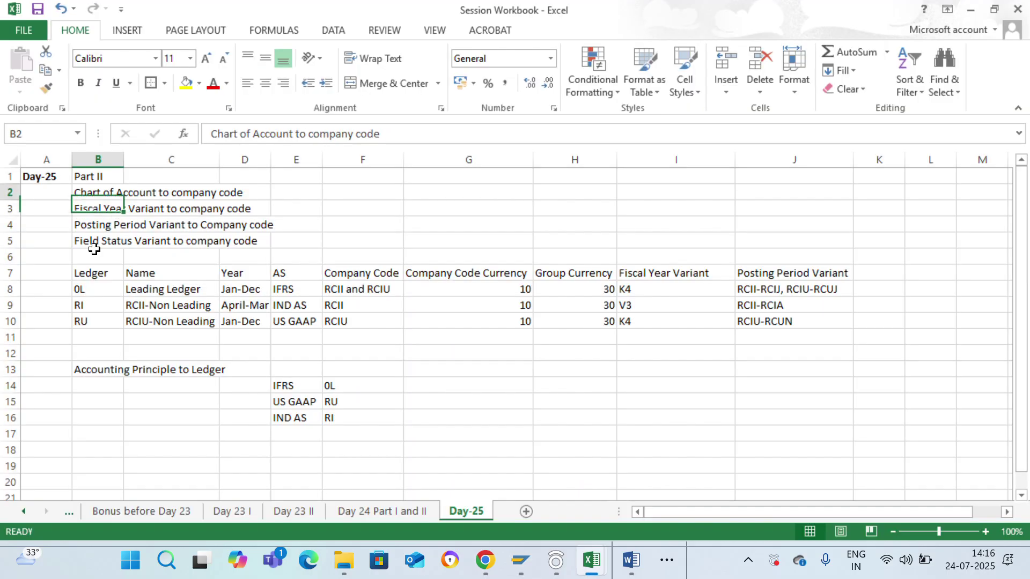
key("alt+Tab")
Expand Financial Accounting and its General Ledger Accounting node in the IMG structure.
key("Down")
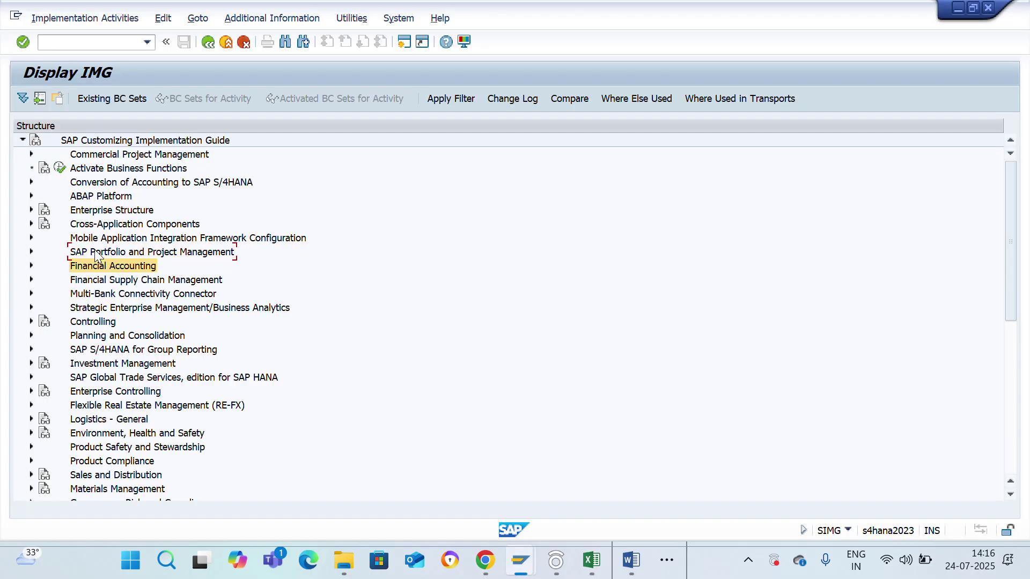
key("Right")
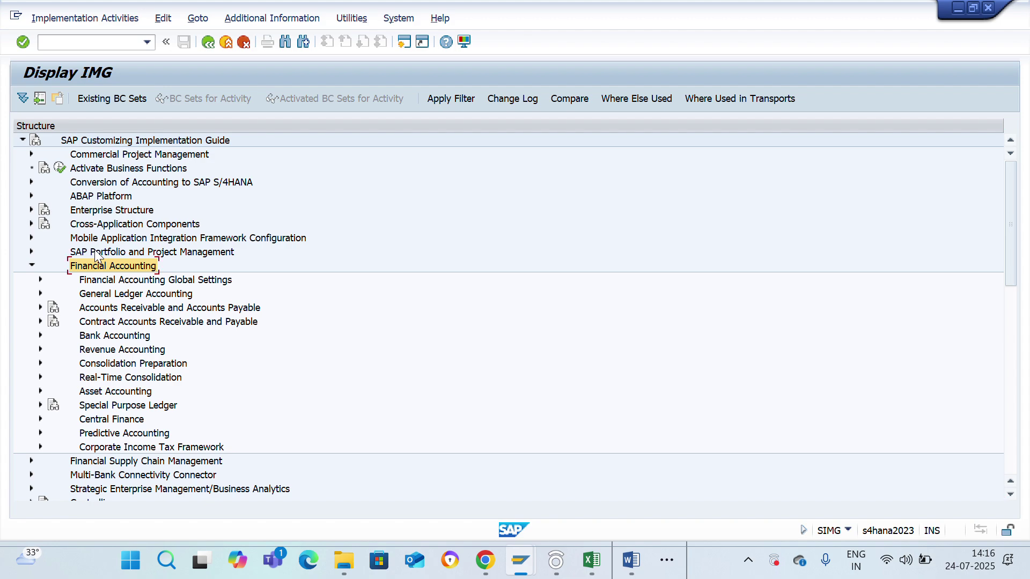
key("Down")
key("Down")
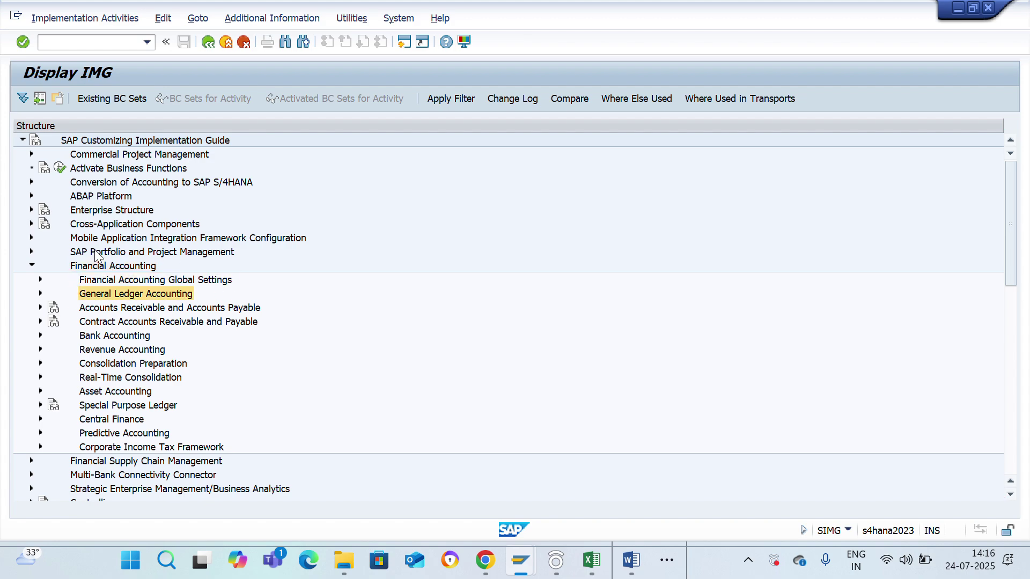
key("Right")
key("Down")
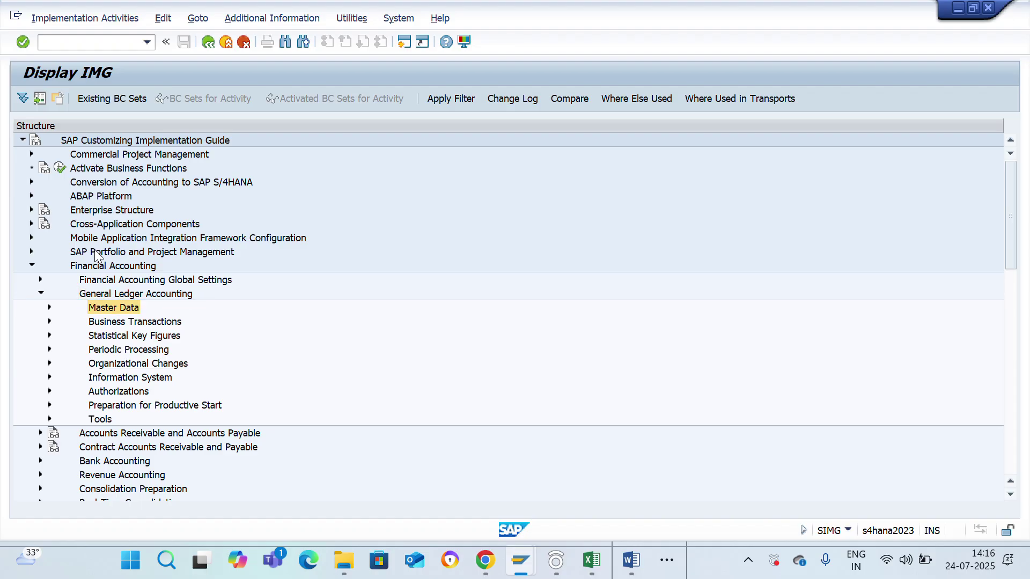
Expand Master Data, G/L Accounts and Preparations under General Ledger Accounting.
key("Right")
key("Down")
key("Down")
key("Up")
key("Right")
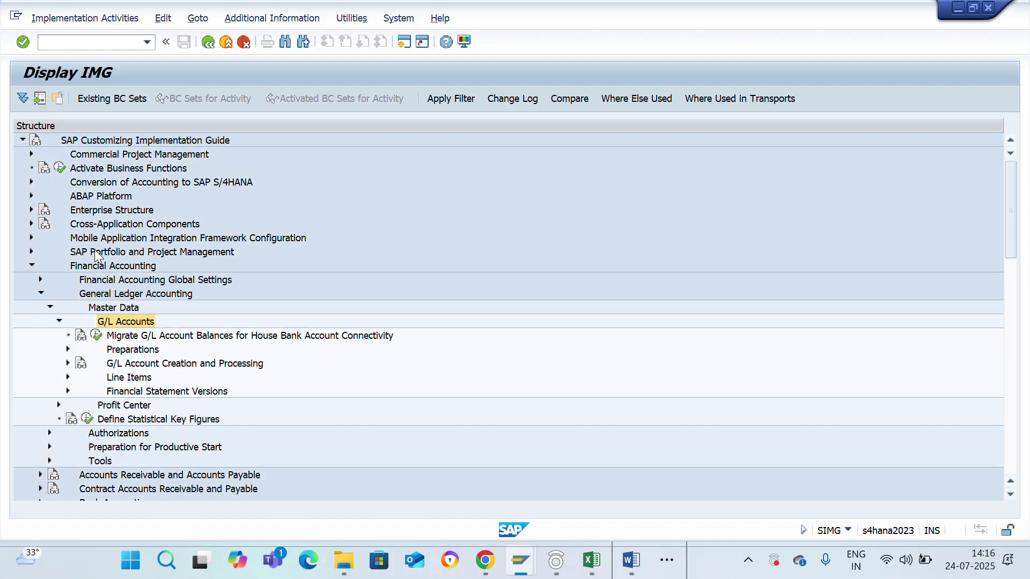
key("Down")
key("Down")
key("Right")
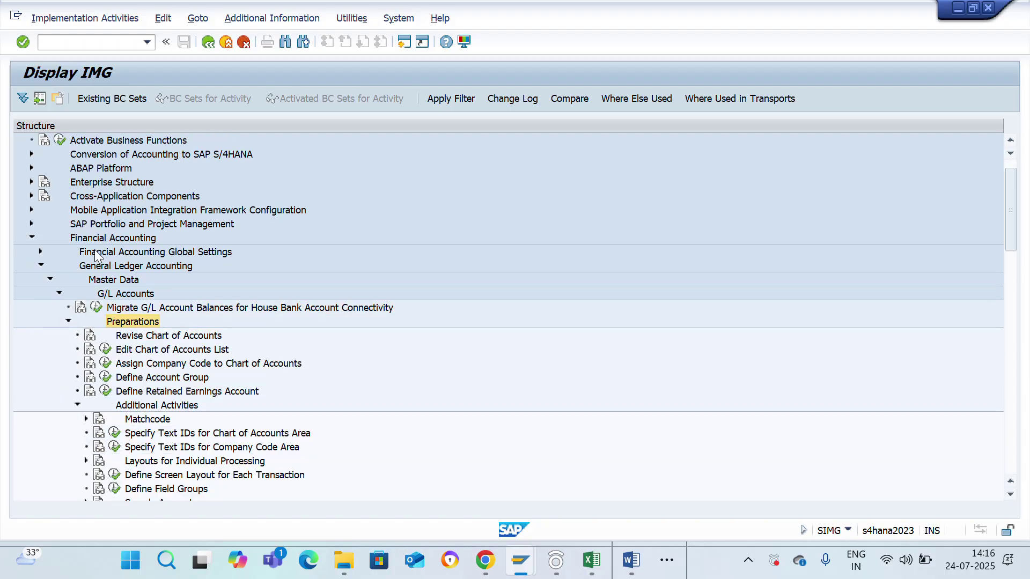
Execute the activity Assign Company Code to Chart of Accounts under Preparations.
key("Down")
key("Down")
key("Down")
key("Left")
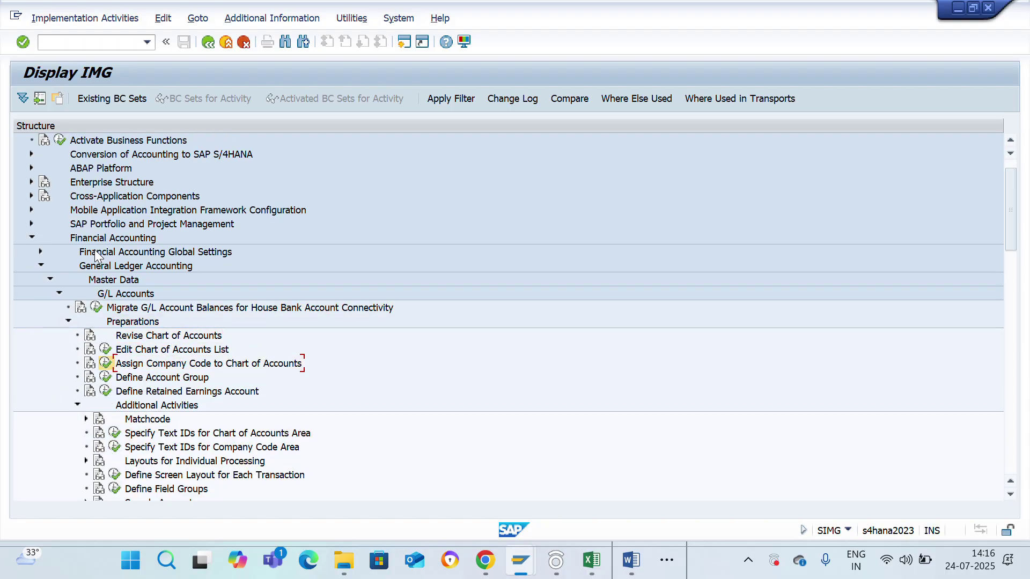
key("Return")
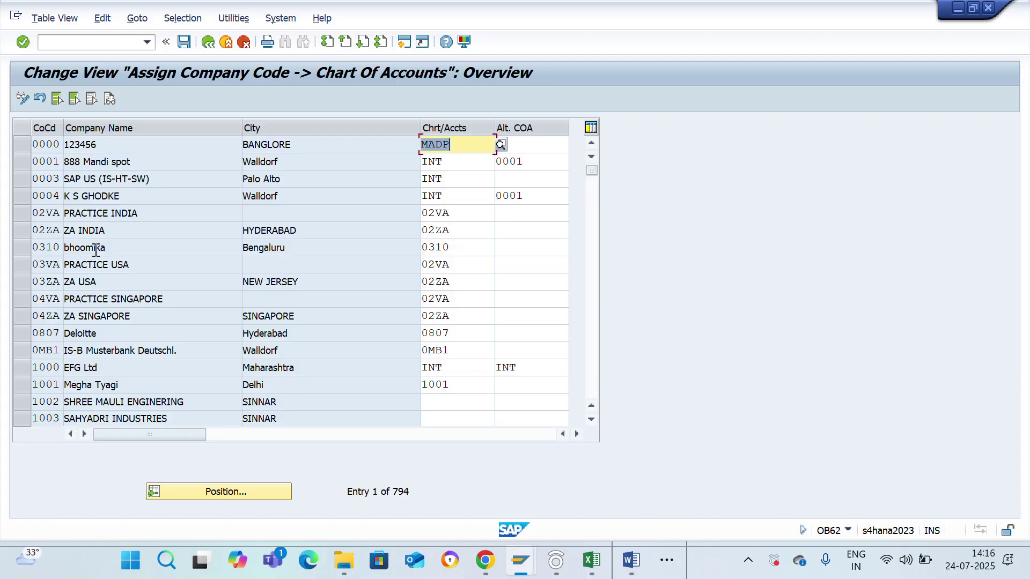
Find company code RCII in the assignment table and assign it the chart of accounts RCIG.
left_click(222, 497)
type("r")
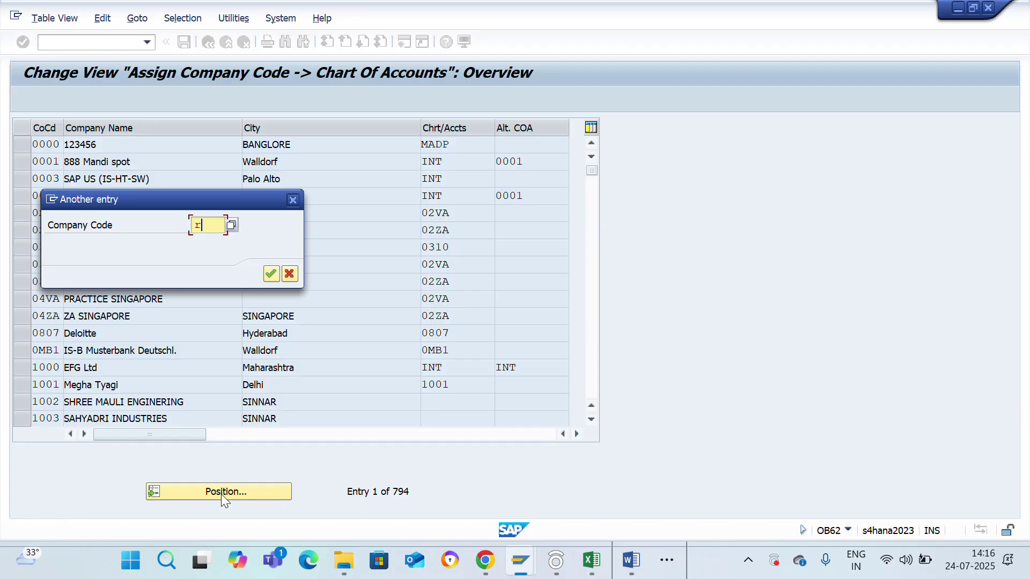
type("cii")
key("Return")
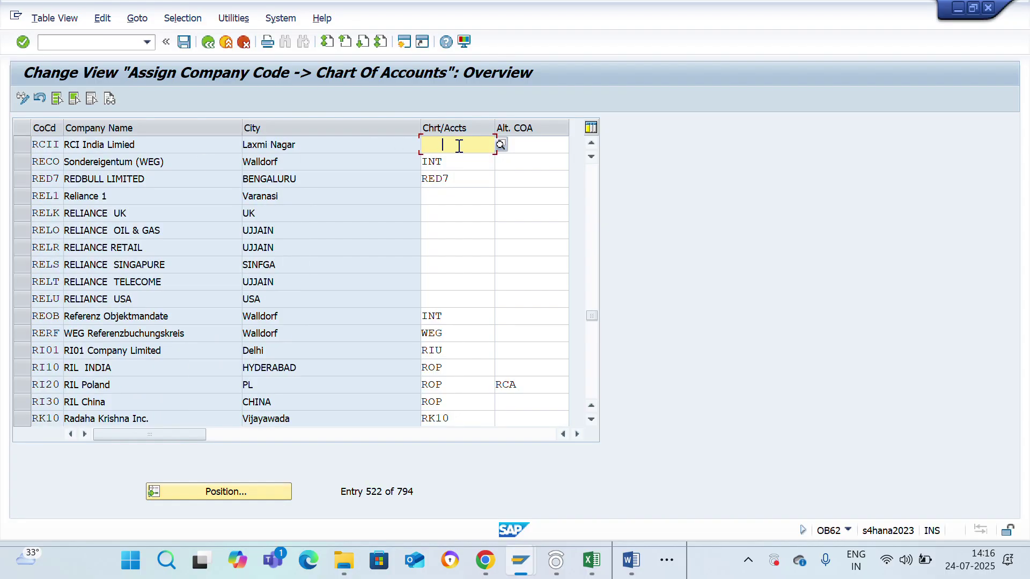
type("RCI*")
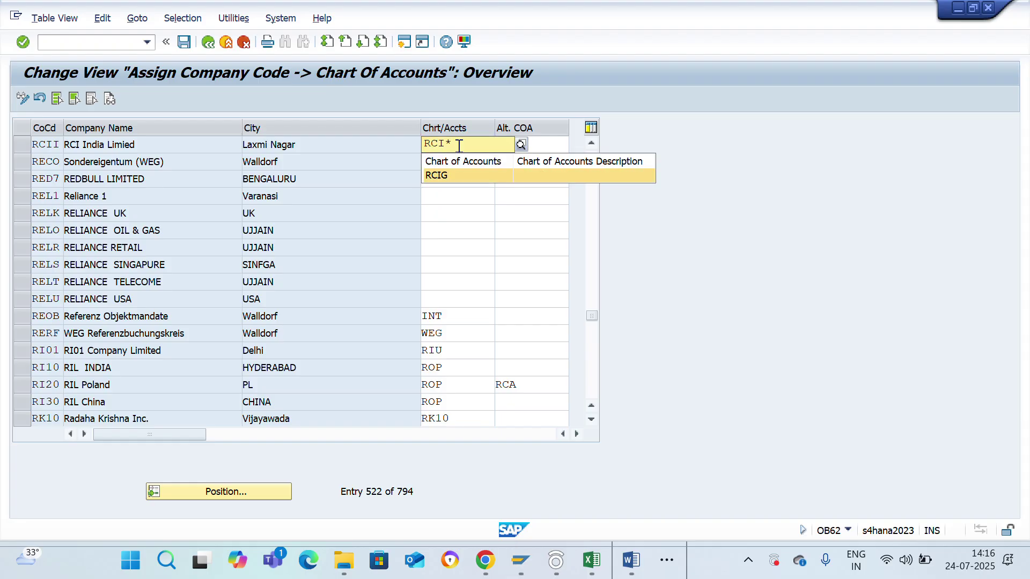
key("Return")
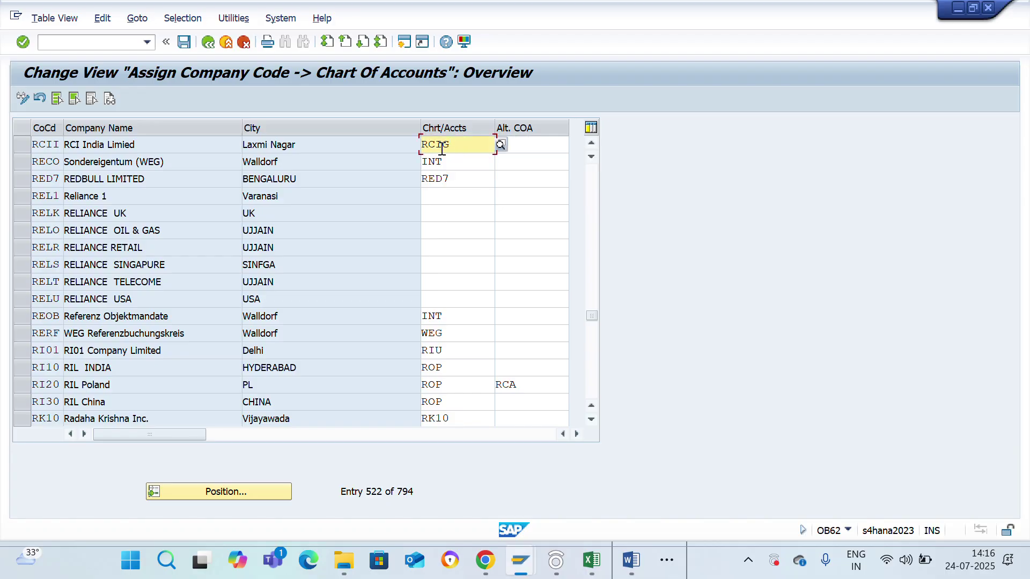
Save the chart of accounts assignment and go back to the IMG structure.
left_click(184, 43)
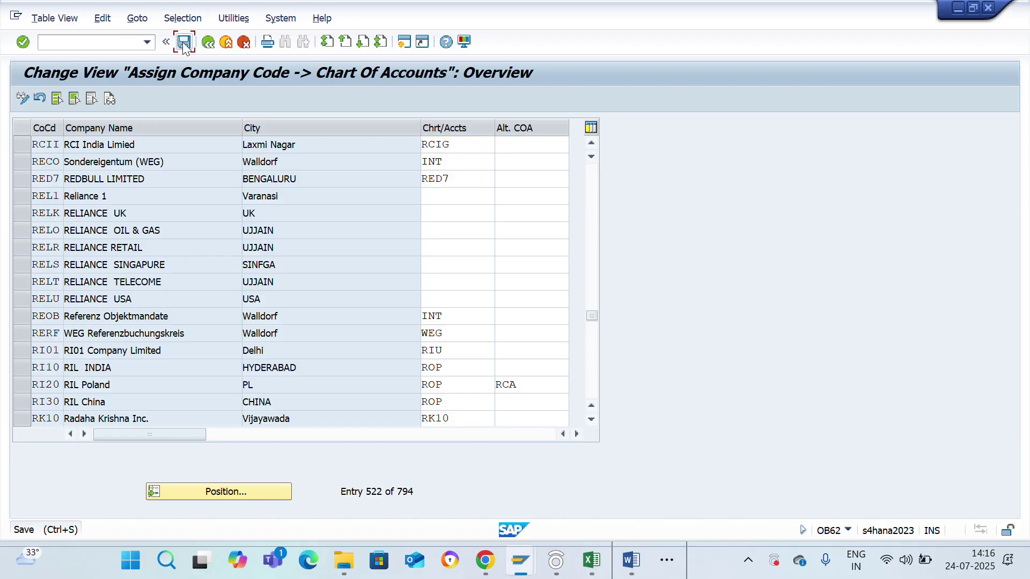
key("Return")
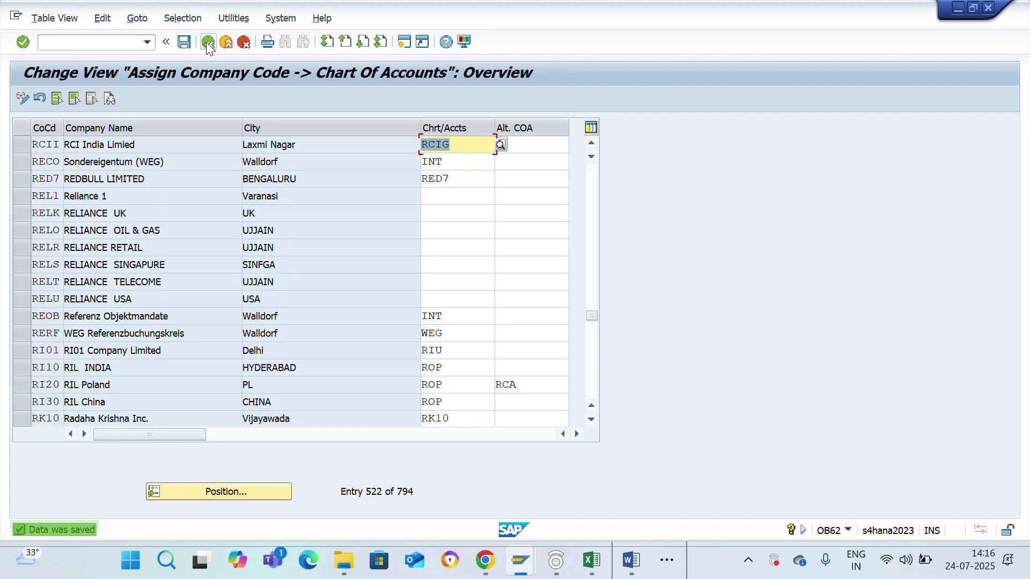
left_click(207, 43)
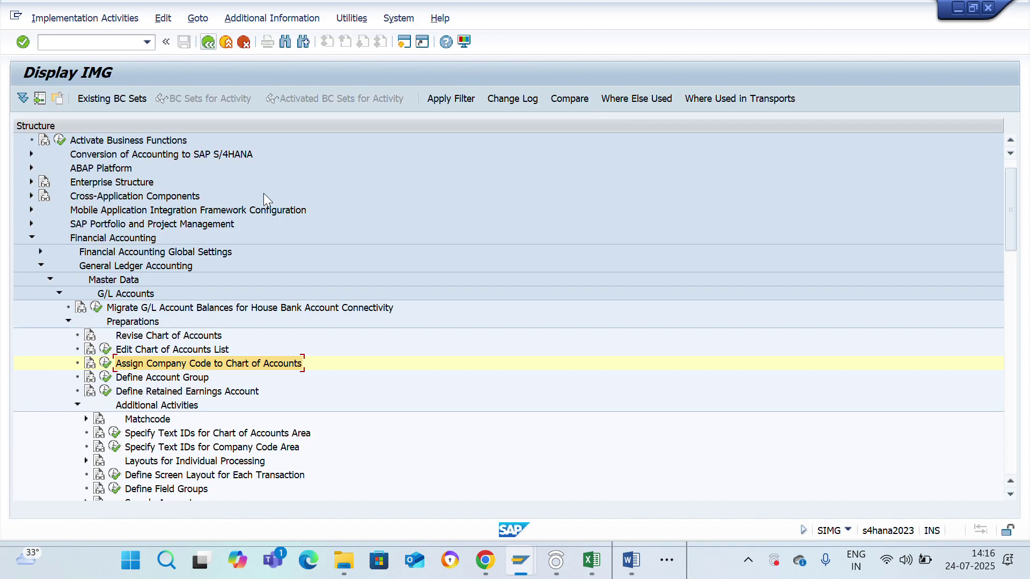
Check the next assignment in the Excel workbook's Day-25 list and return to the SAP IMG.
key("alt+Tab")
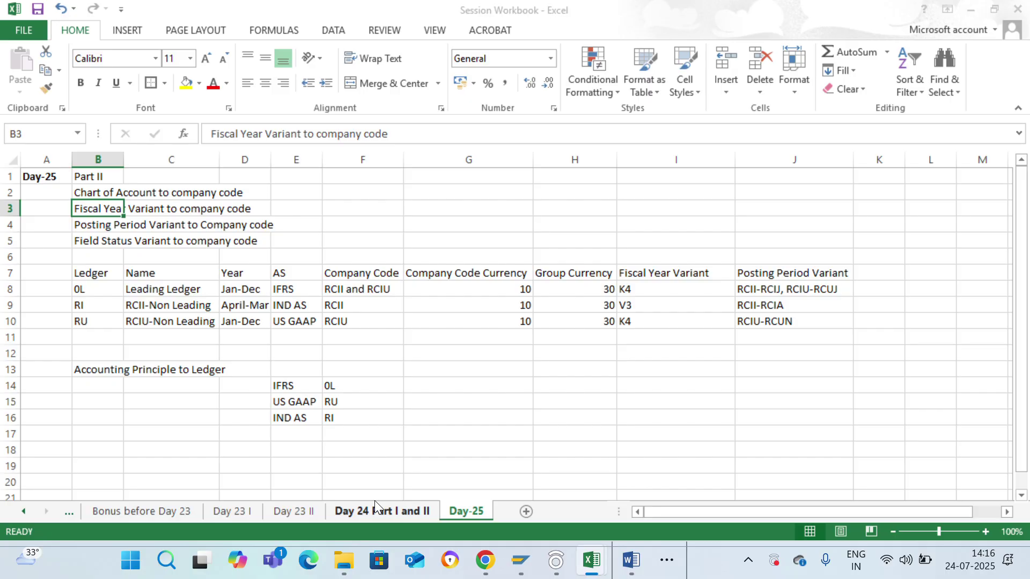
key("alt+Tab")
key("Up")
key("Up")
key("Up")
key("Up")
key("Up")
key("Up")
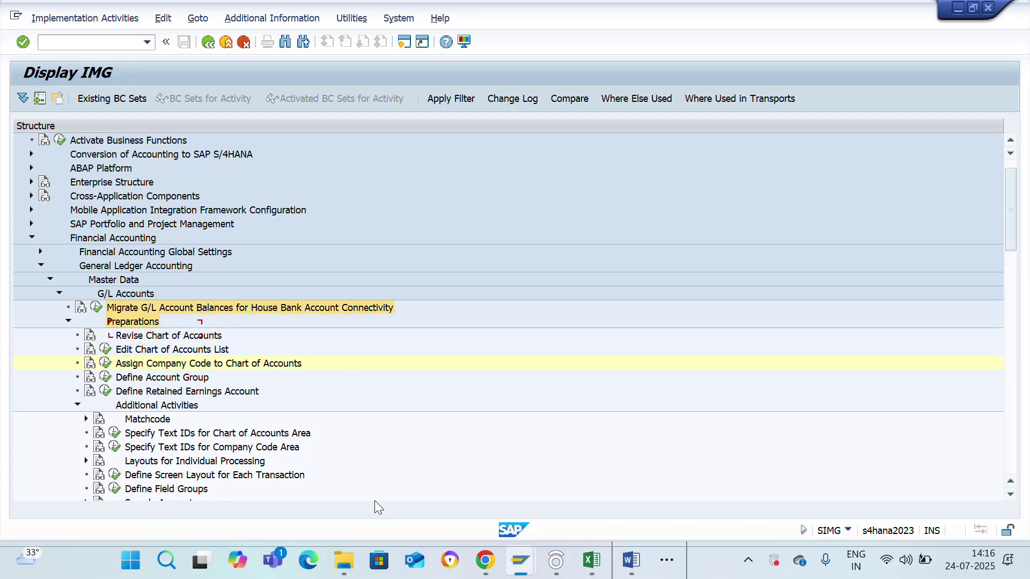
key("Up")
key("Left")
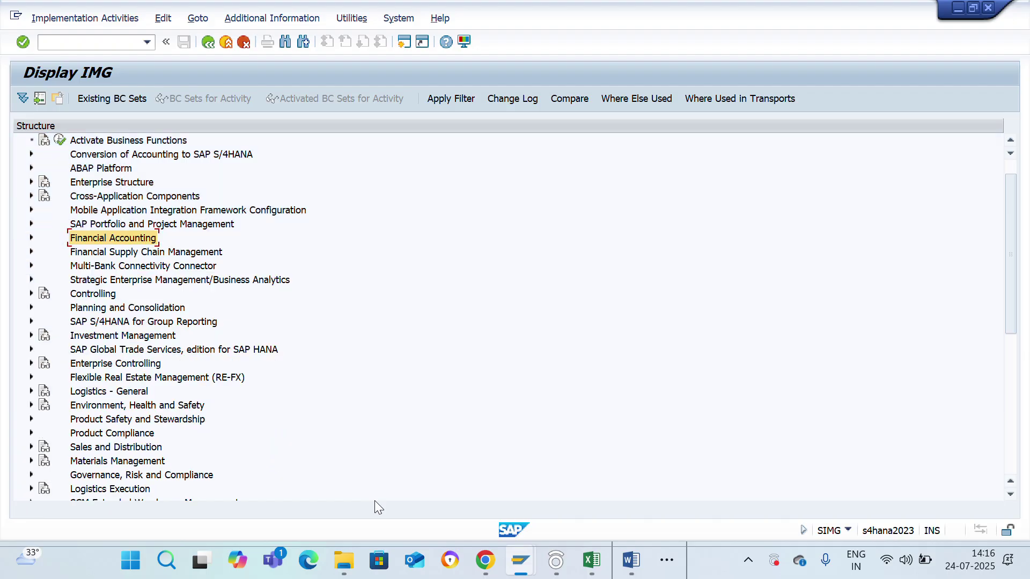
key("Down")
key("Up")
key("Up")
key("Up")
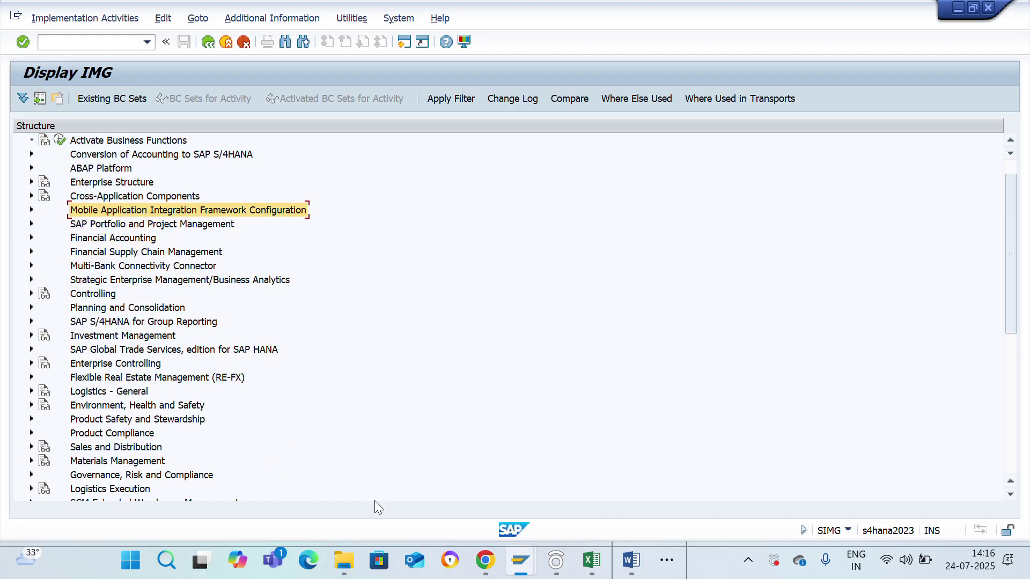
key("Down")
key("Down")
key("Right")
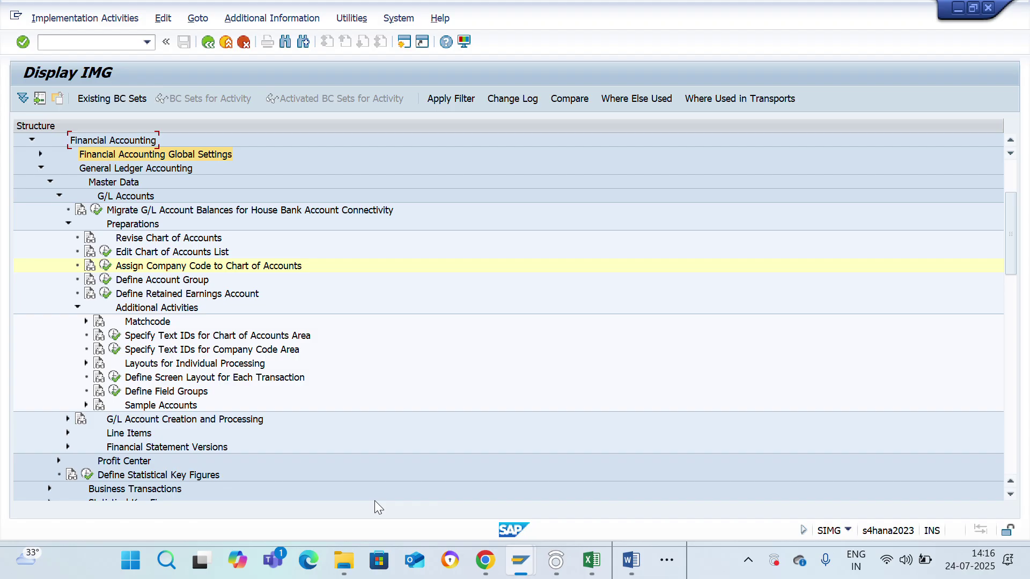
Collapse General Ledger Accounting and expand Financial Accounting Global Settings.
key("Down")
key("Down")
key("Left")
key("Up")
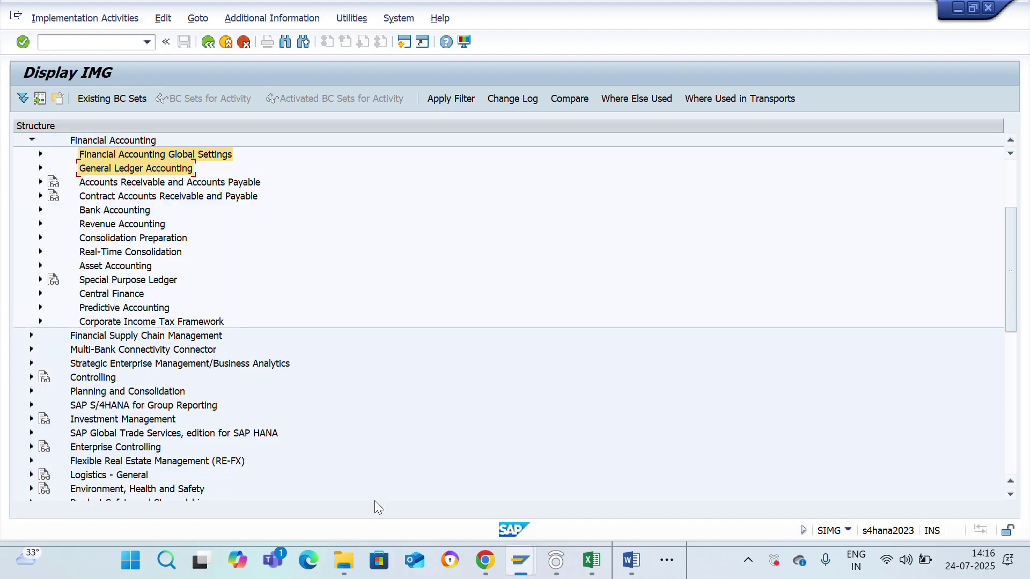
key("Right")
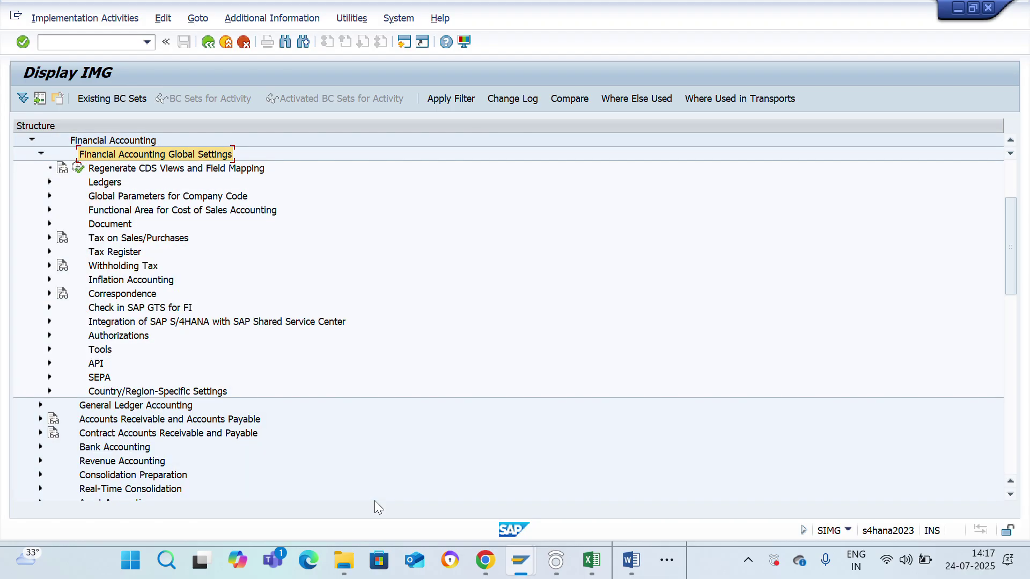
Expand Ledgers and its Fiscal Year and Posting Periods node under Financial Accounting Global Settings.
key("Down")
key("Down")
key("Down")
key("Up")
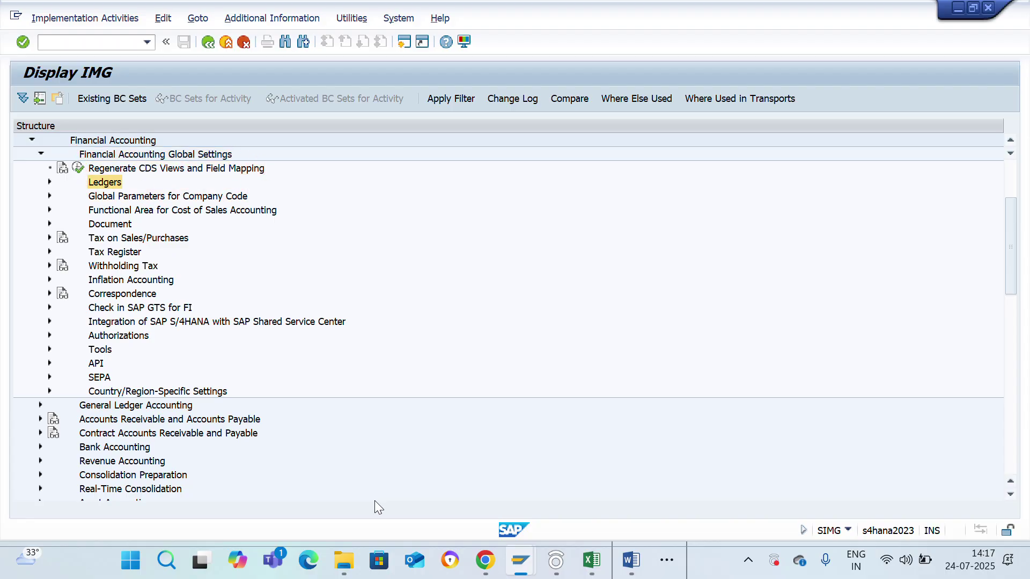
key("Right")
key("Down")
key("Down")
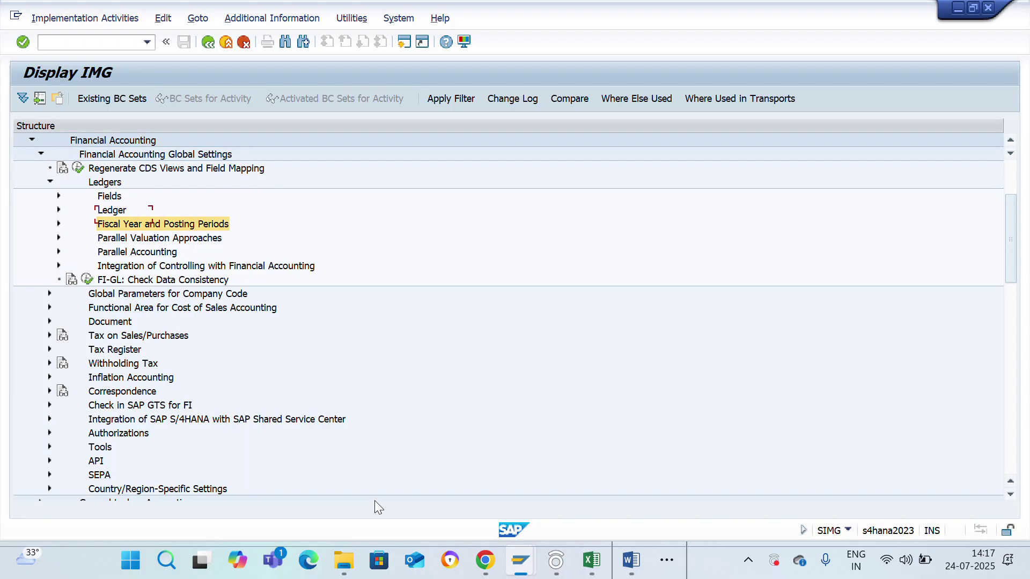
key("Right")
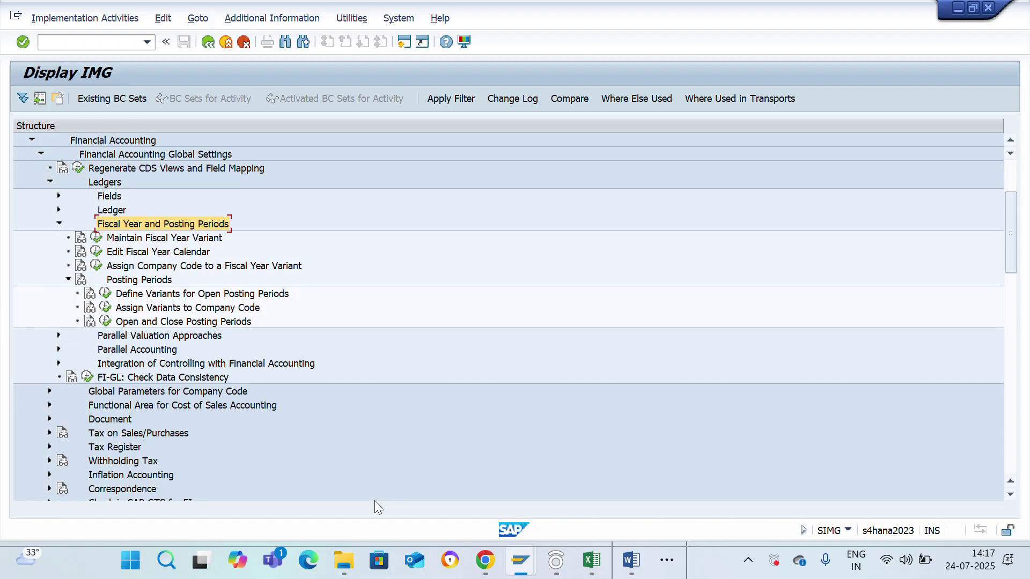
Execute the activity Assign Company Code to a Fiscal Year Variant.
key("Down")
key("Down")
key("Down")
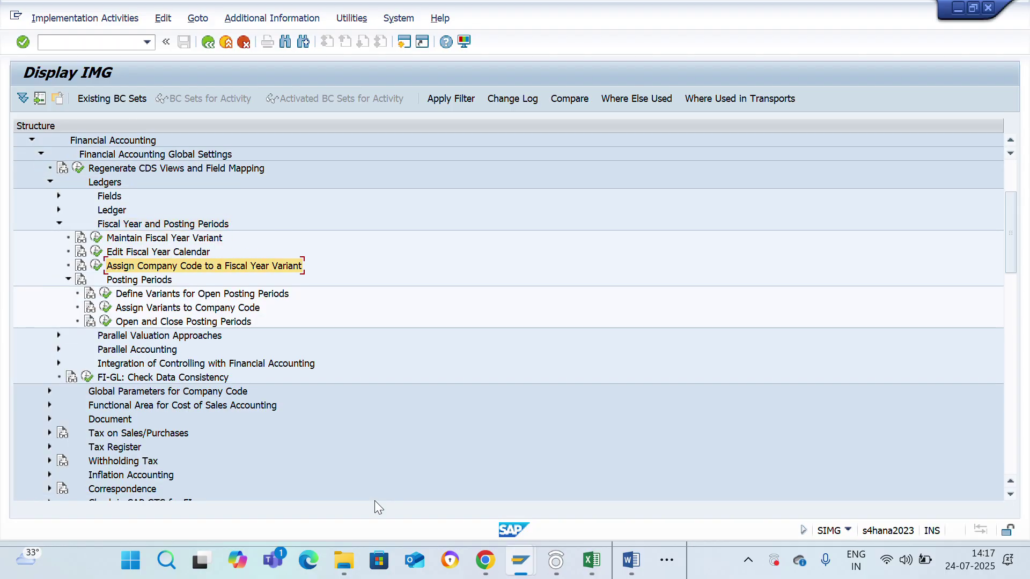
key("F2")
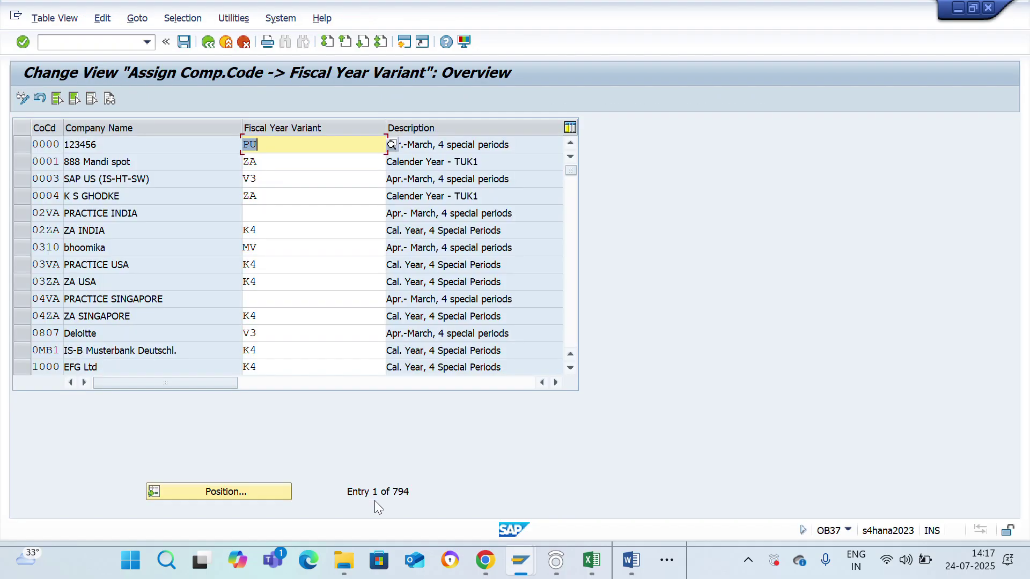
Locate company code RCII, assign it fiscal year variant K4, and save before returning to the IMG.
left_click(189, 491)
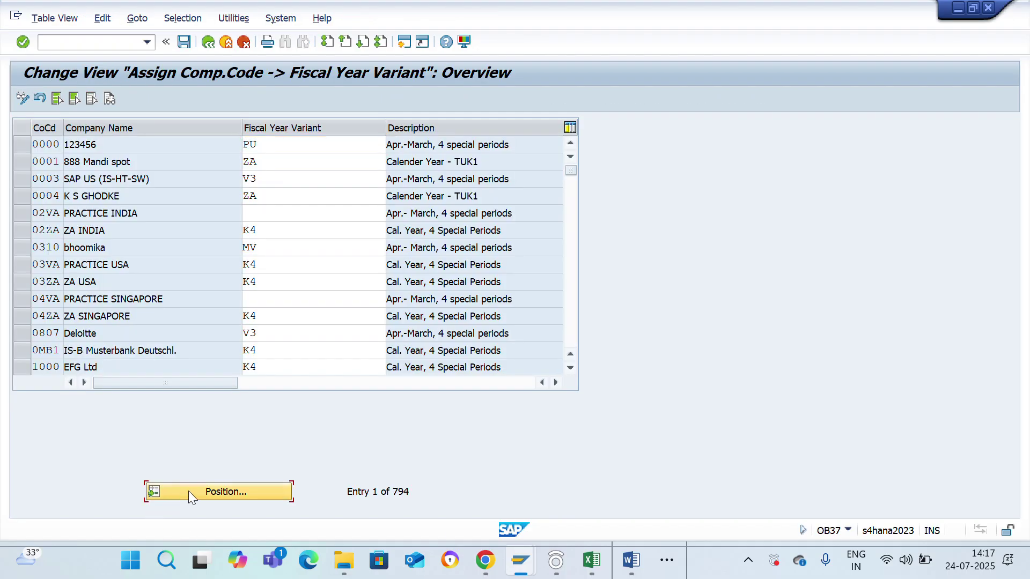
type("RCII")
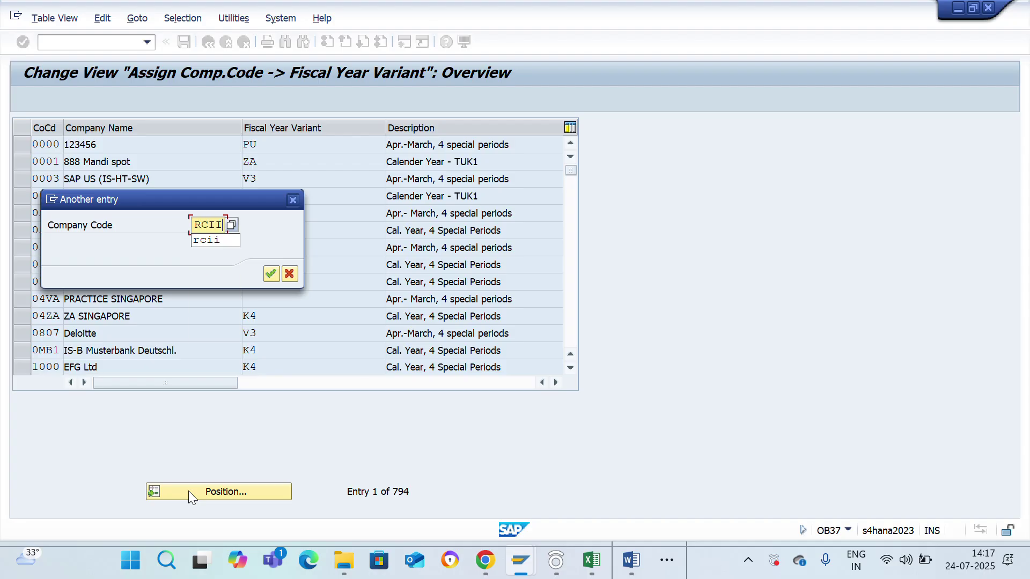
key("Return")
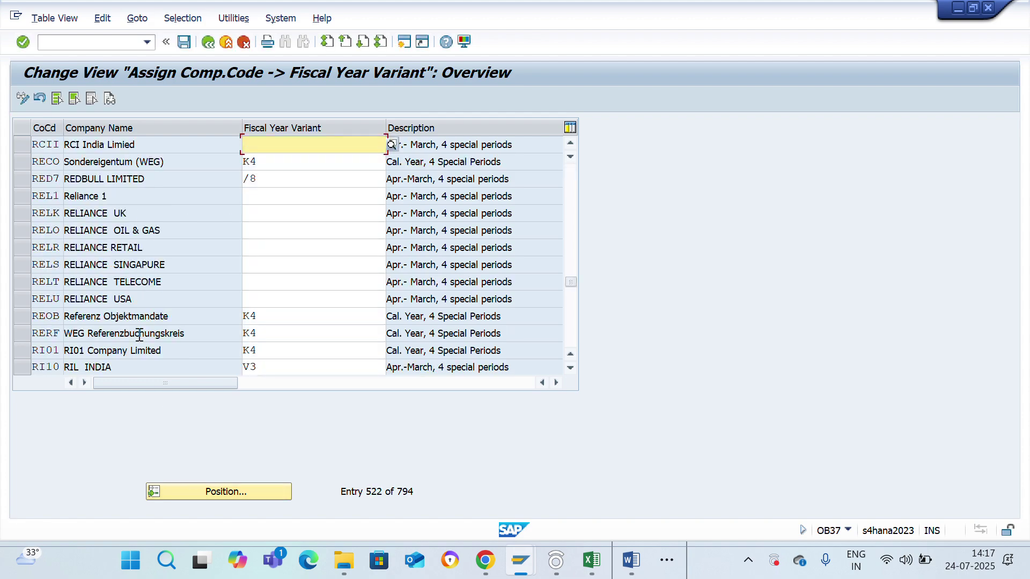
left_click(294, 152)
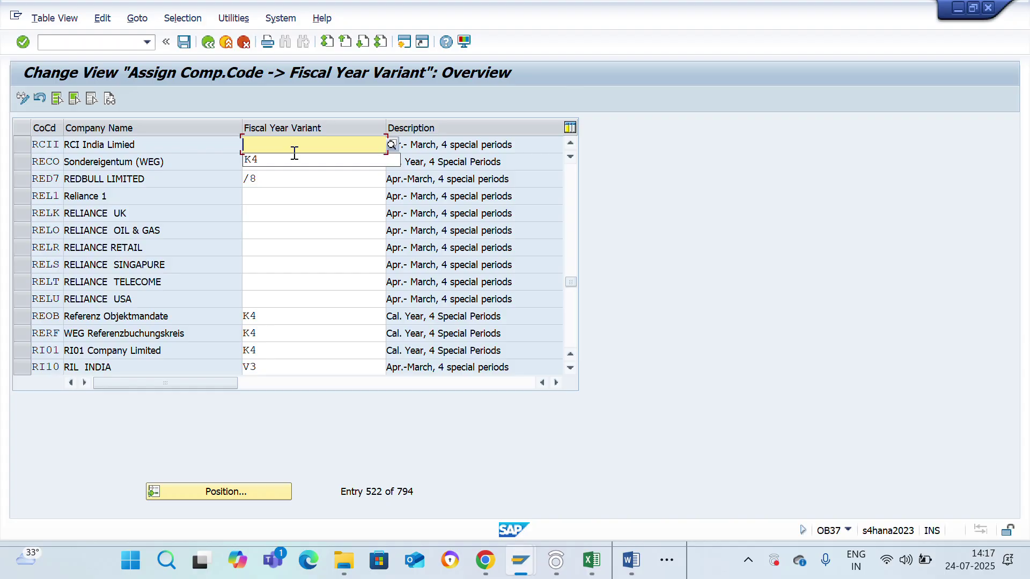
type("K4")
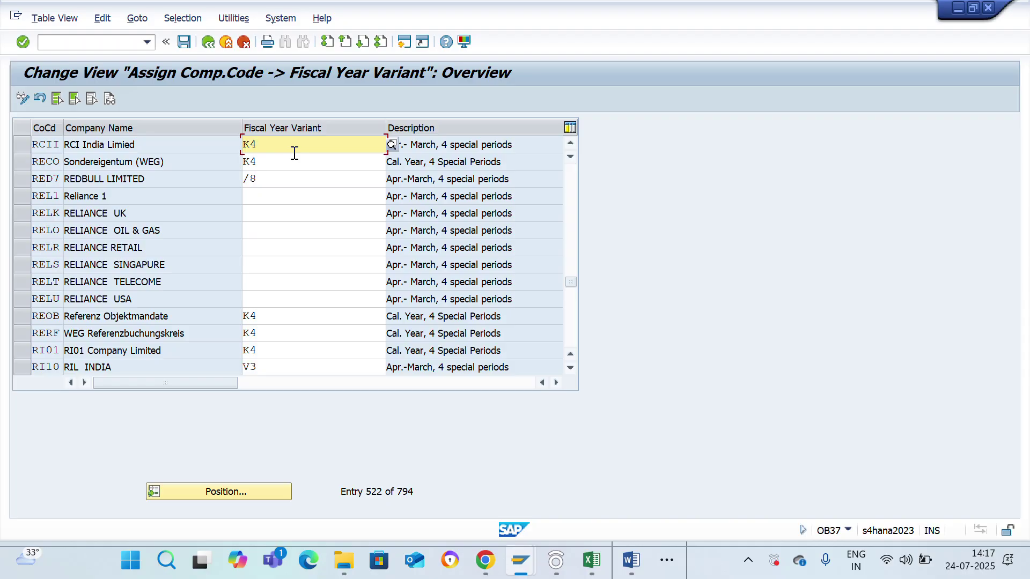
key("ctrl+s")
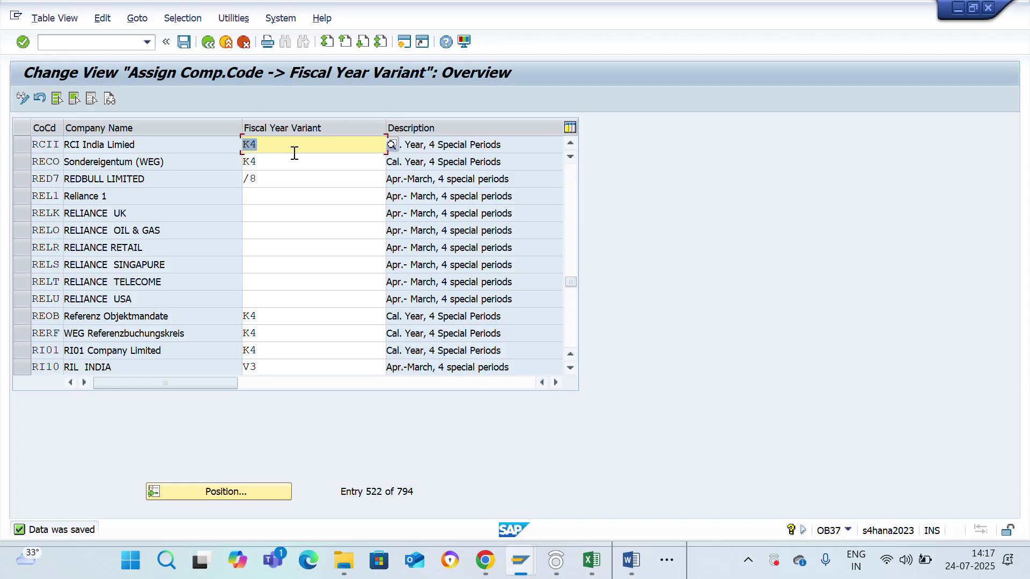
left_click(214, 44)
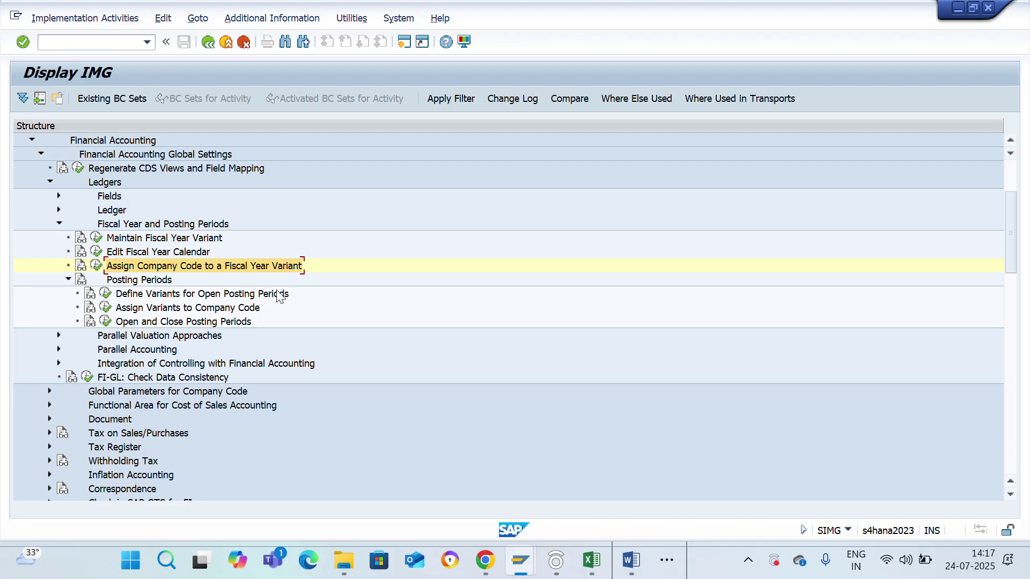
Execute Assign Variants to Company Code under Posting Periods and position the table on company code RCII.
key("Down")
key("Down")
key("Down")
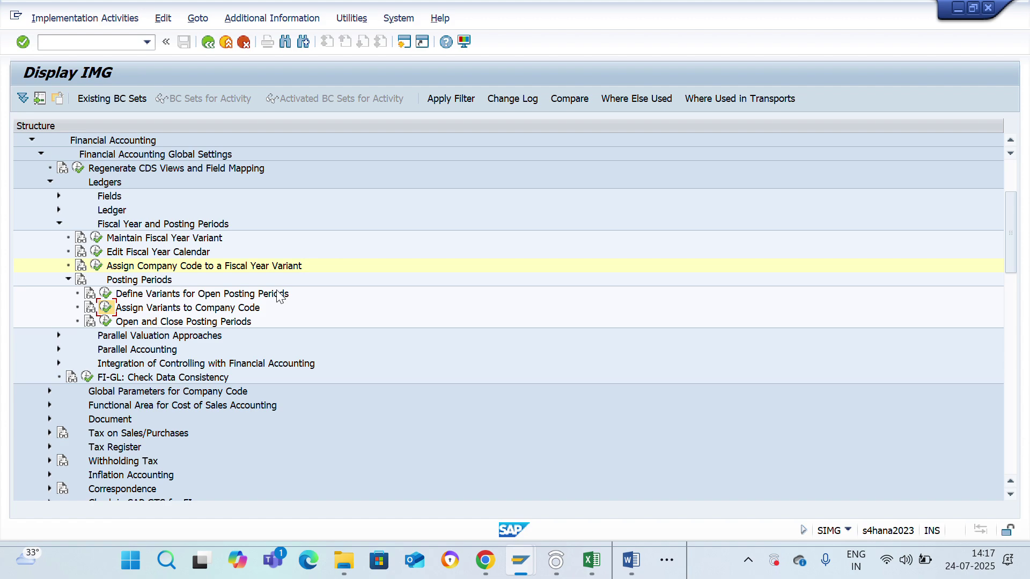
key("Return")
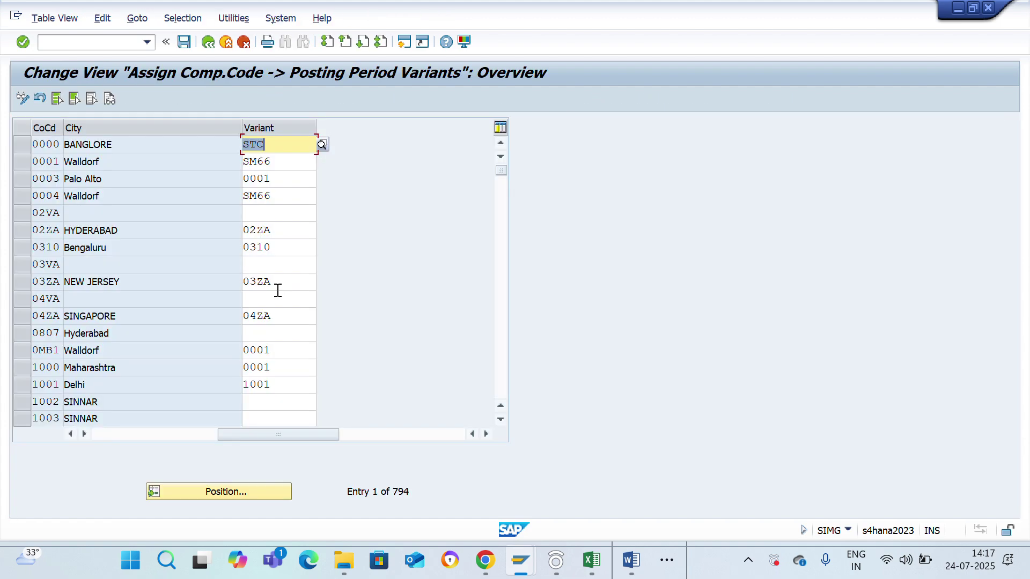
left_click(243, 492)
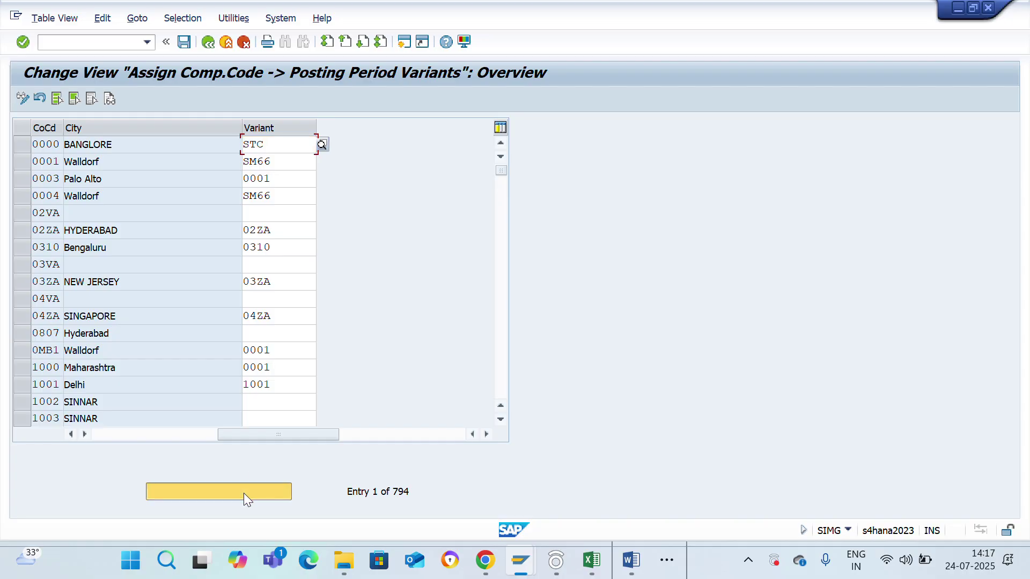
type("0011")
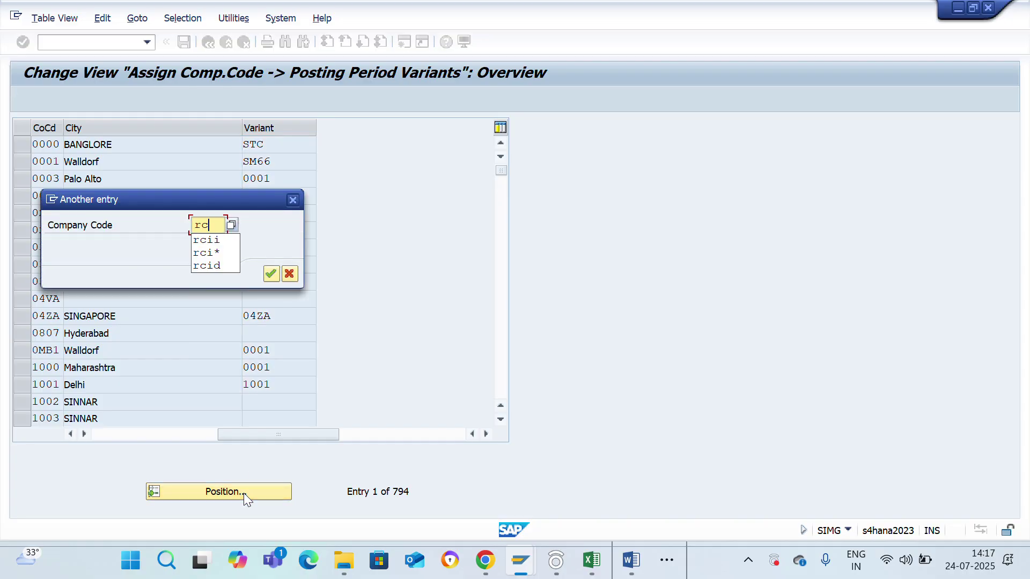
key("Return")
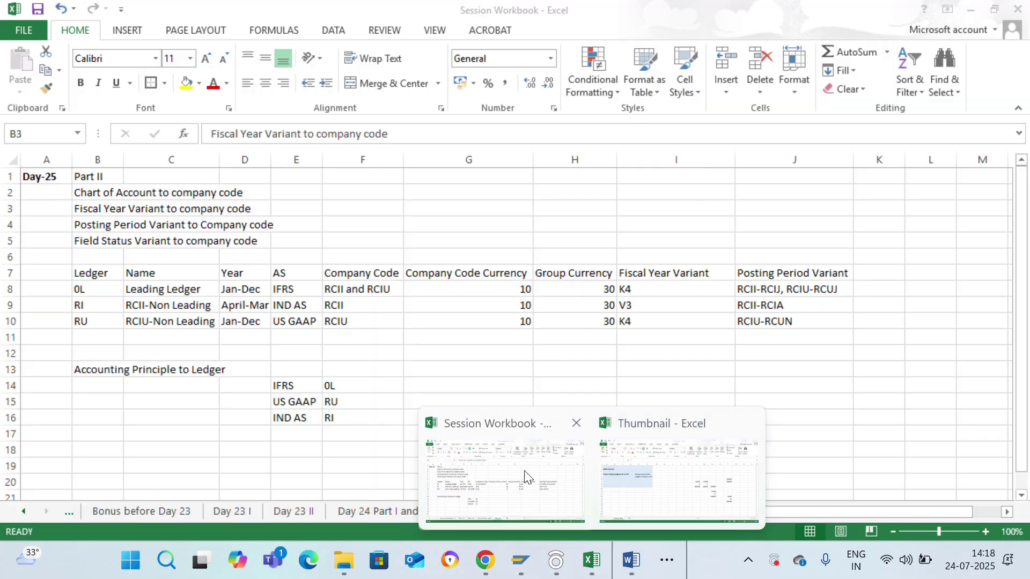
Switch to the Excel Session Workbook and check the posting period and field status assignments in the Day-25 list.
left_click(515, 482)
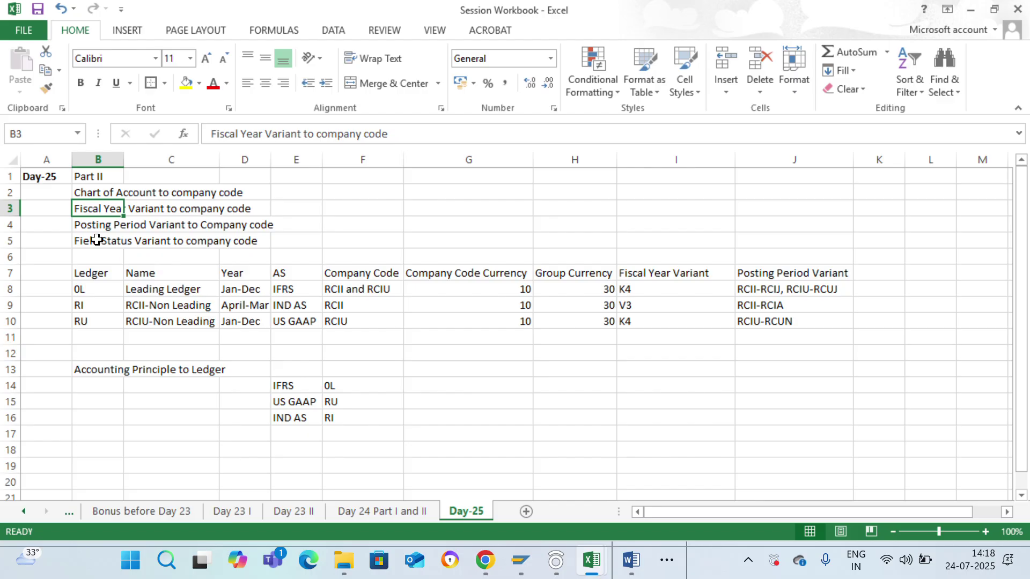
key("Down")
key("Down")
key("Down")
key("Down")
key("Up")
key("Up")
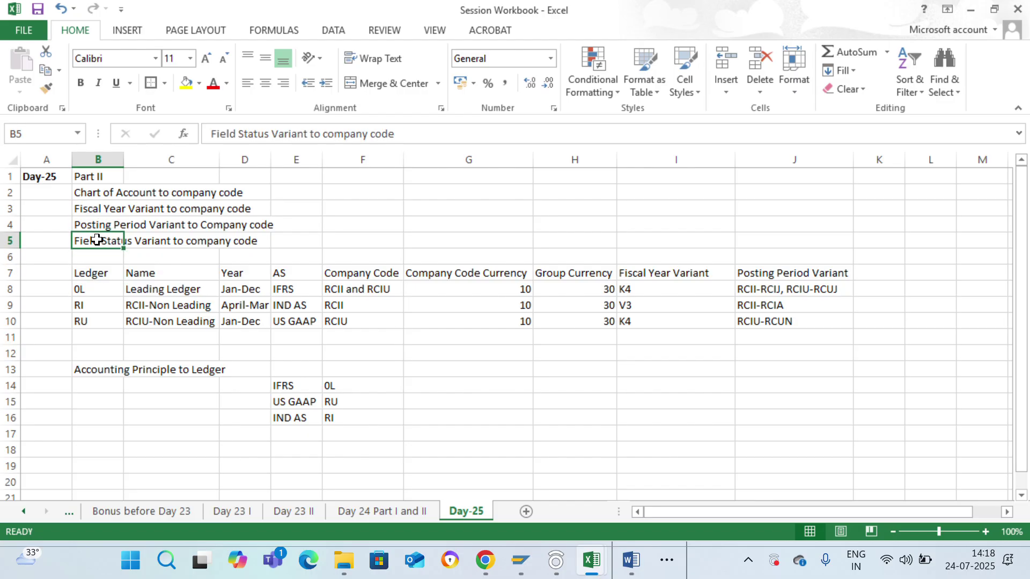
Look up the posting period variant codes on the Day 24 Part I and II sheet and return to SAP.
key("ctrl+Page_Up")
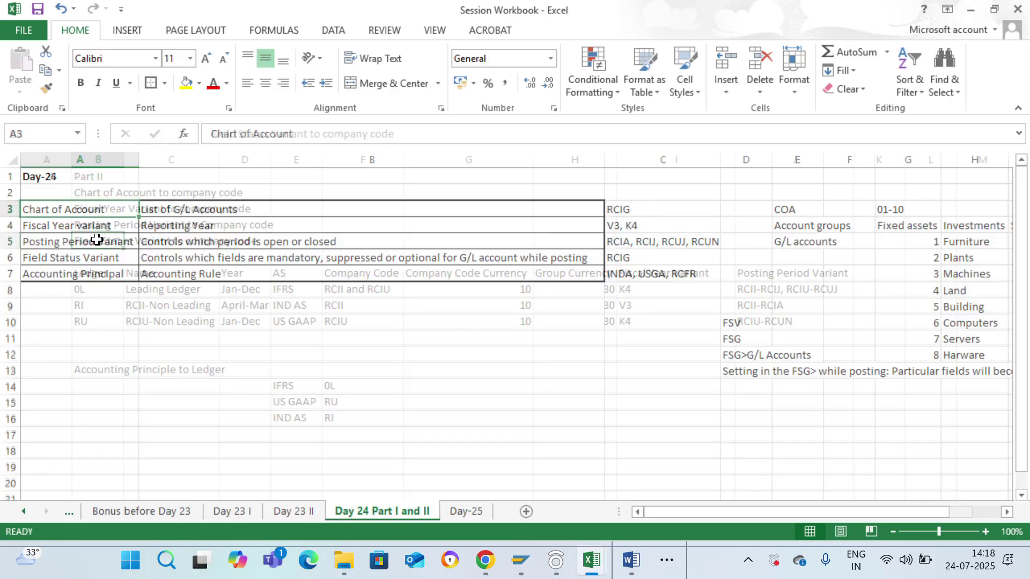
key("Down")
key("Down")
key("Right")
key("Right")
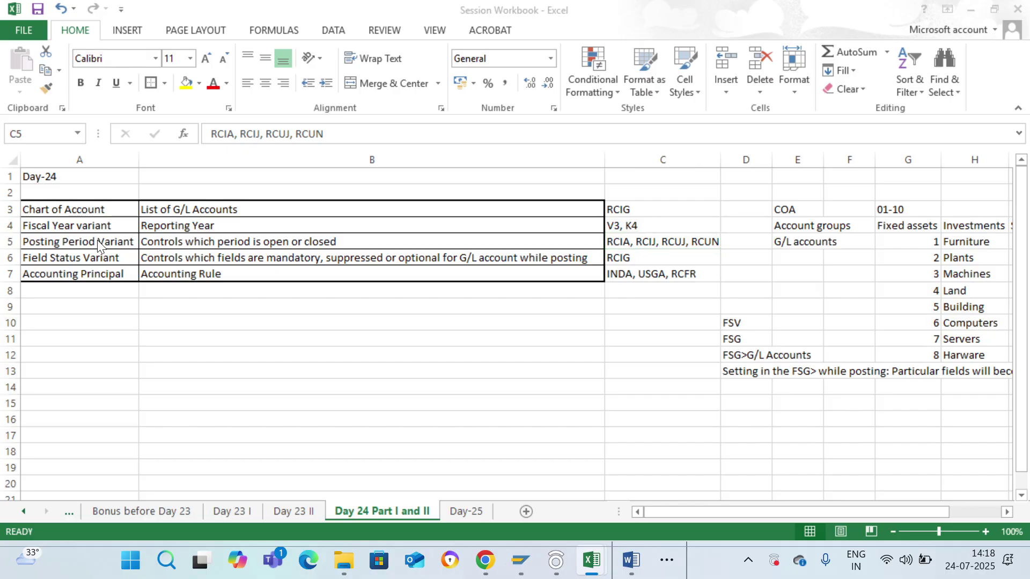
key("alt+Tab")
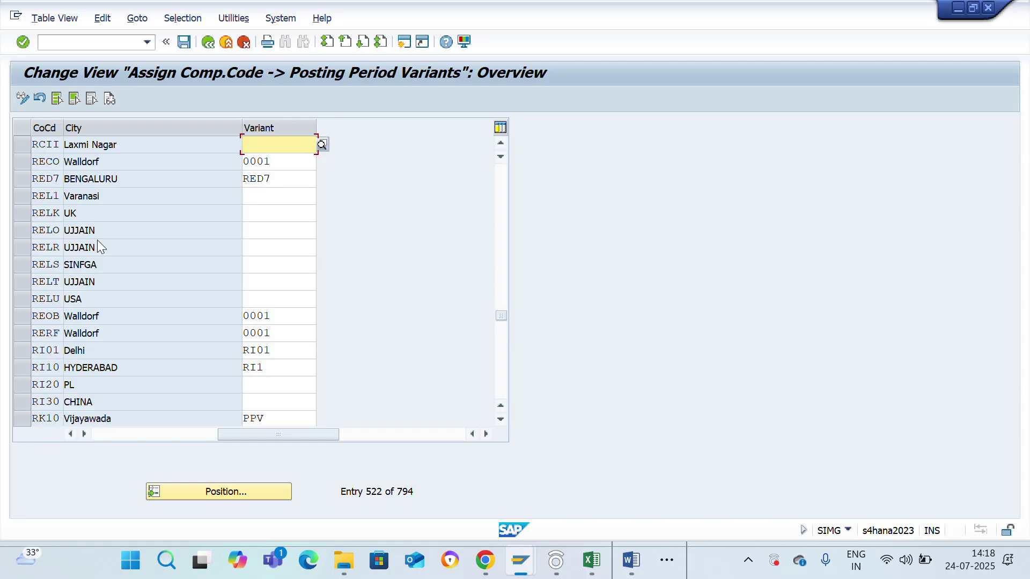
Assign posting period variant RCIJ to company code RCII and save before returning to the IMG.
type("RCIJ")
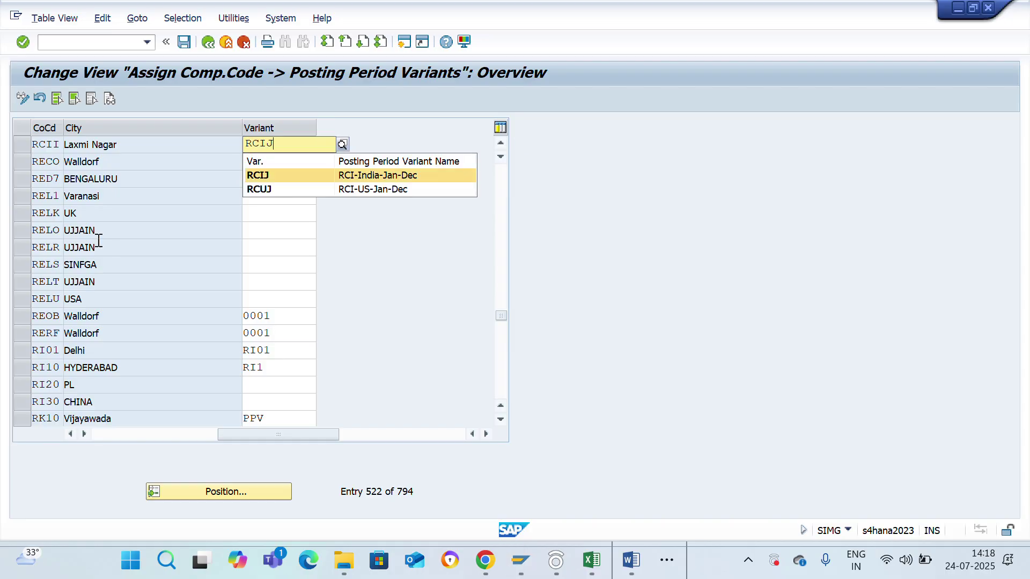
key("Return")
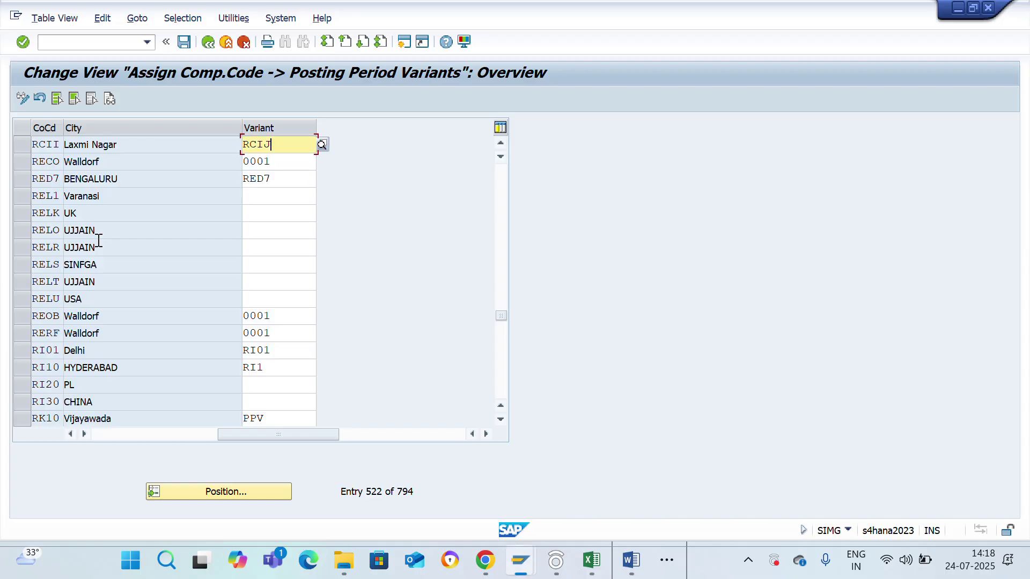
key("ctrl+s")
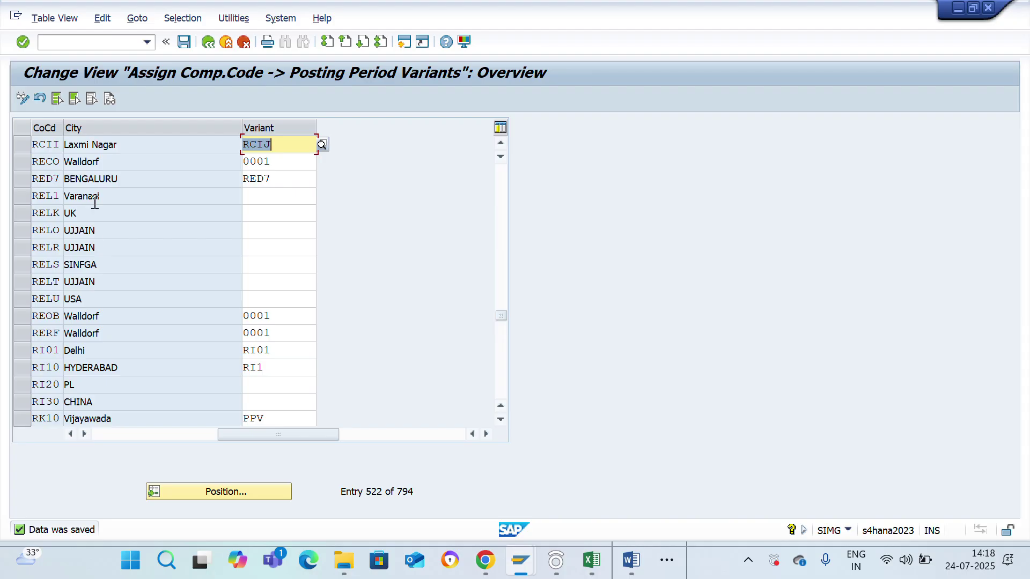
left_click(208, 43)
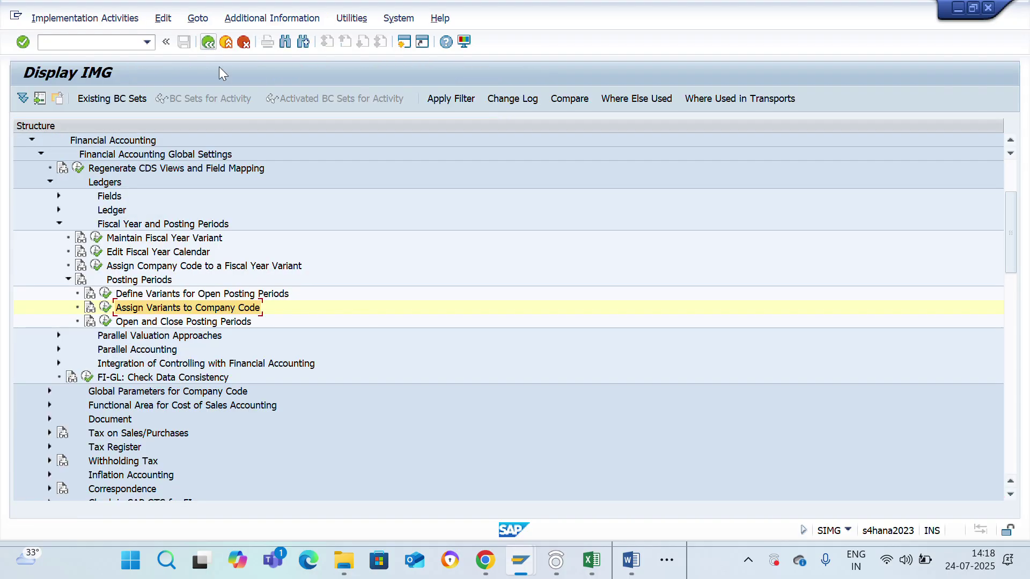
Check the Field Status Variant row on the Excel workbook's Day 24 sheet and return to the SAP IMG.
key("alt+Tab")
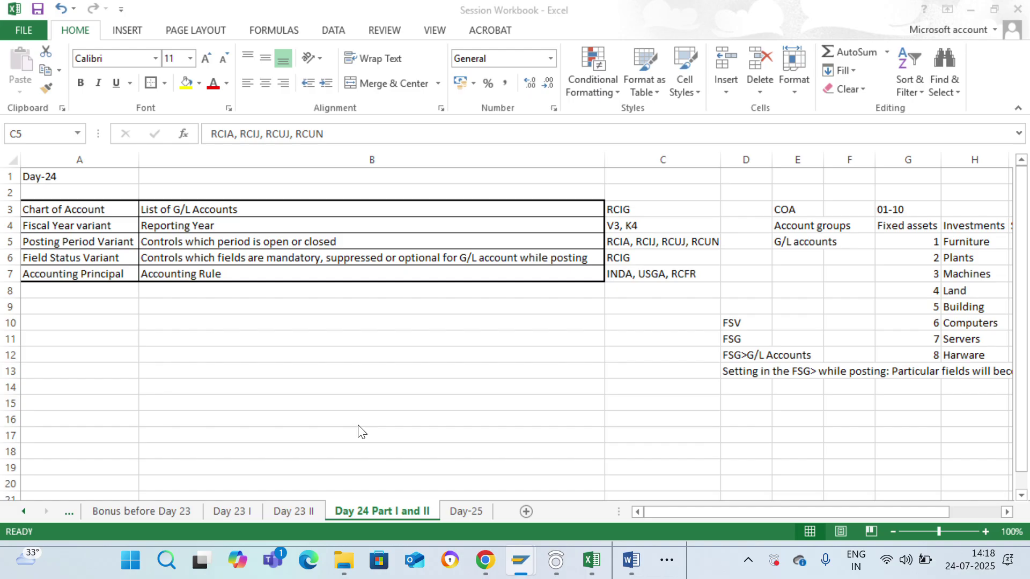
key("Down")
key("Left")
key("Left")
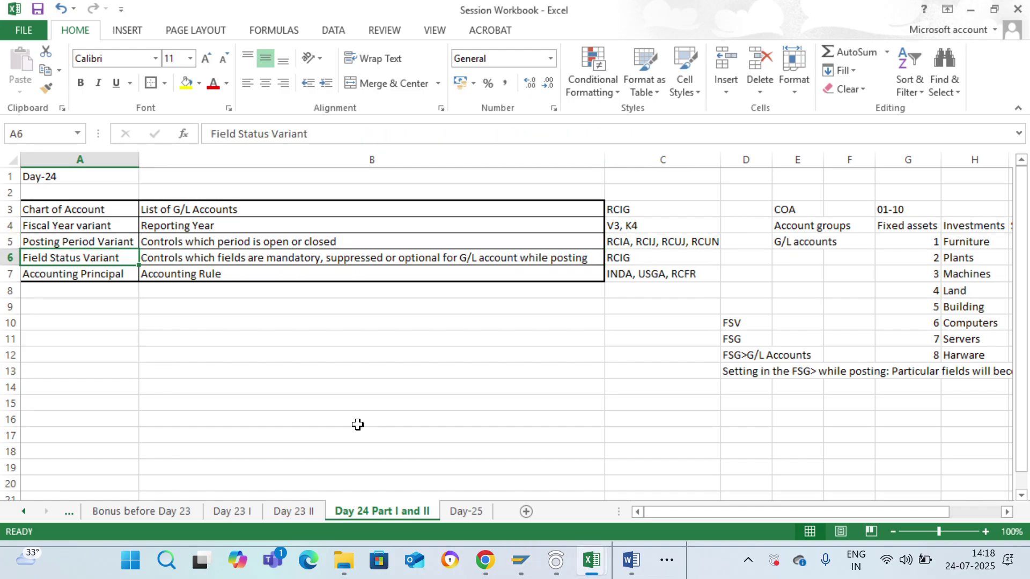
key("alt+Tab")
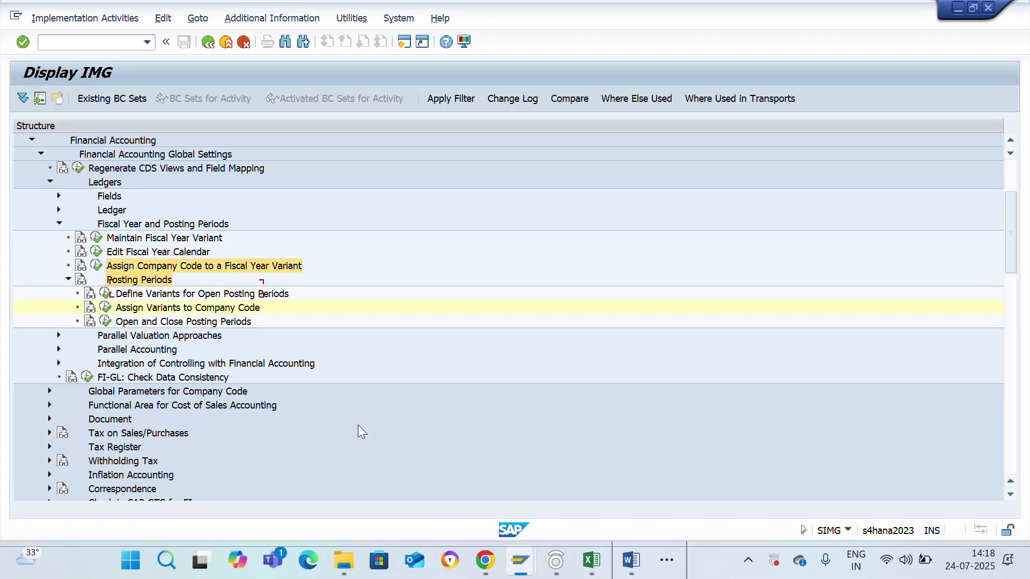
Expand the Fields node under Ledgers in Financial Accounting Global Settings.
key("Up")
key("Up")
key("Up")
key("Up")
key("Up")
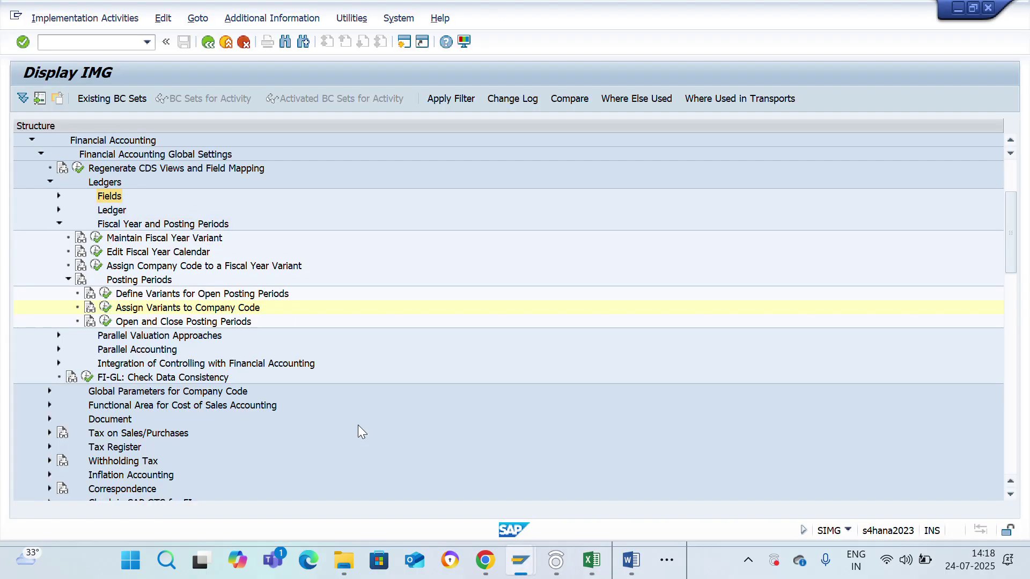
key("Right")
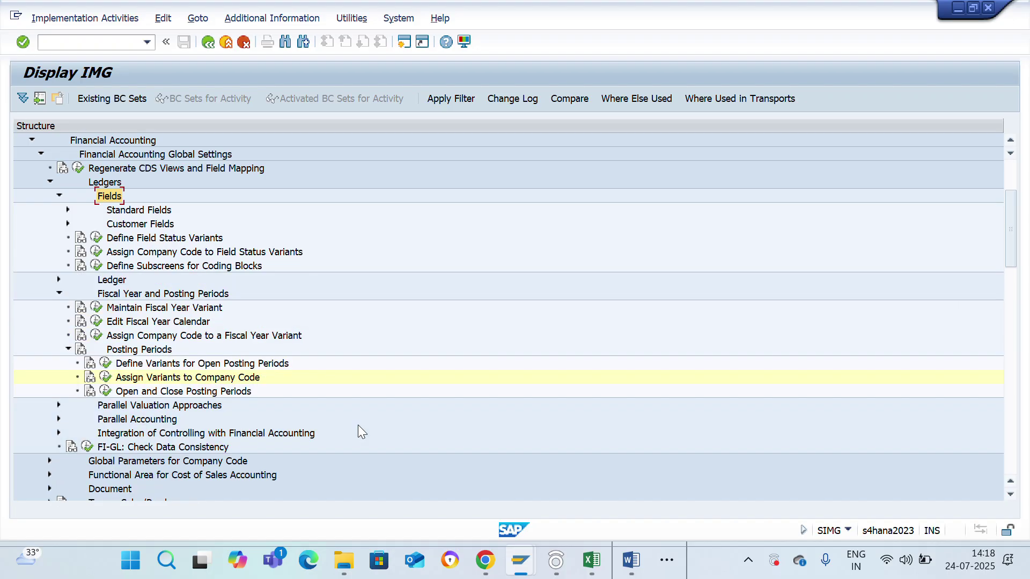
Execute Assign Company Code to Field Status Variants and position the table on company code RCII.
key("Down")
key("Down")
key("Down")
key("Down")
key("Left")
key("Return")
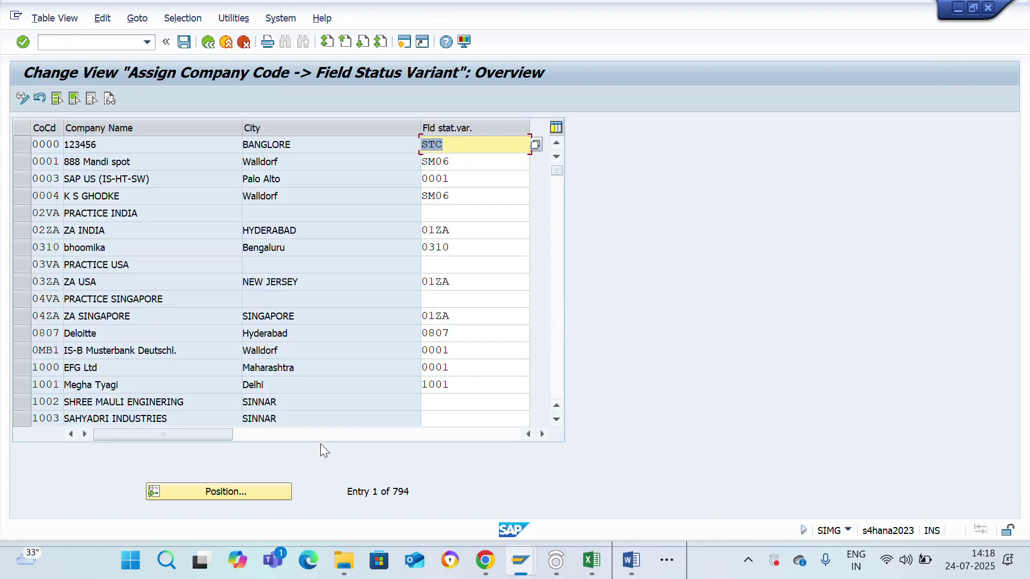
left_click(243, 490)
type("RCII")
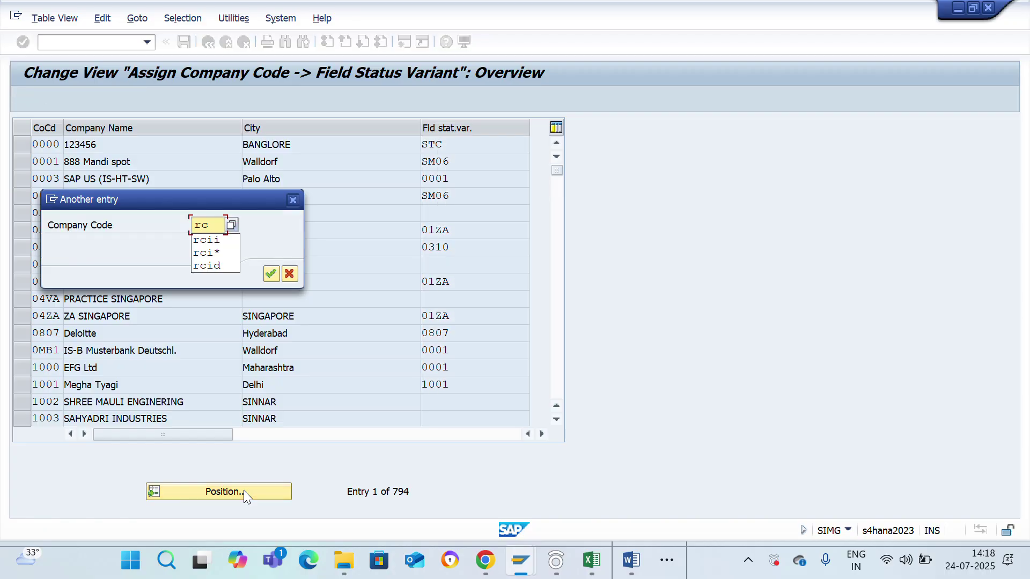
key("Return")
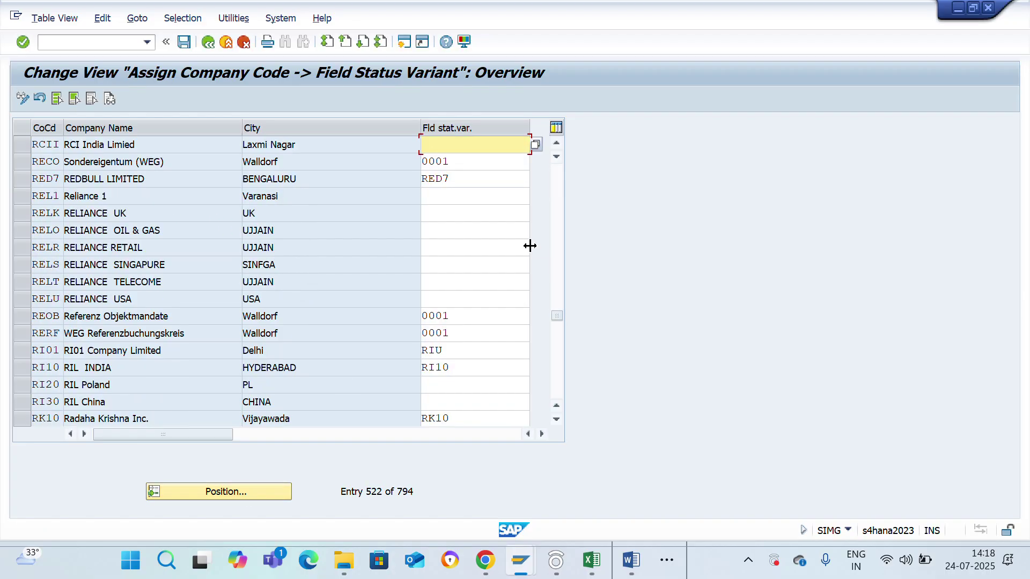
Search for field status variants matching RCI* for company code RCII and close the value search.
left_click(465, 151)
type("RCI*")
key("Return")
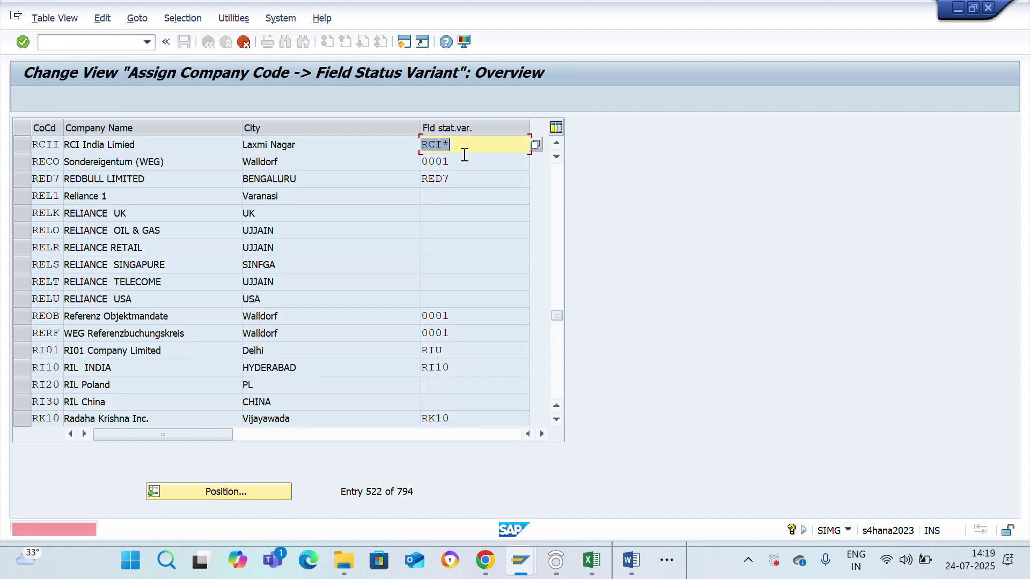
left_click(536, 144)
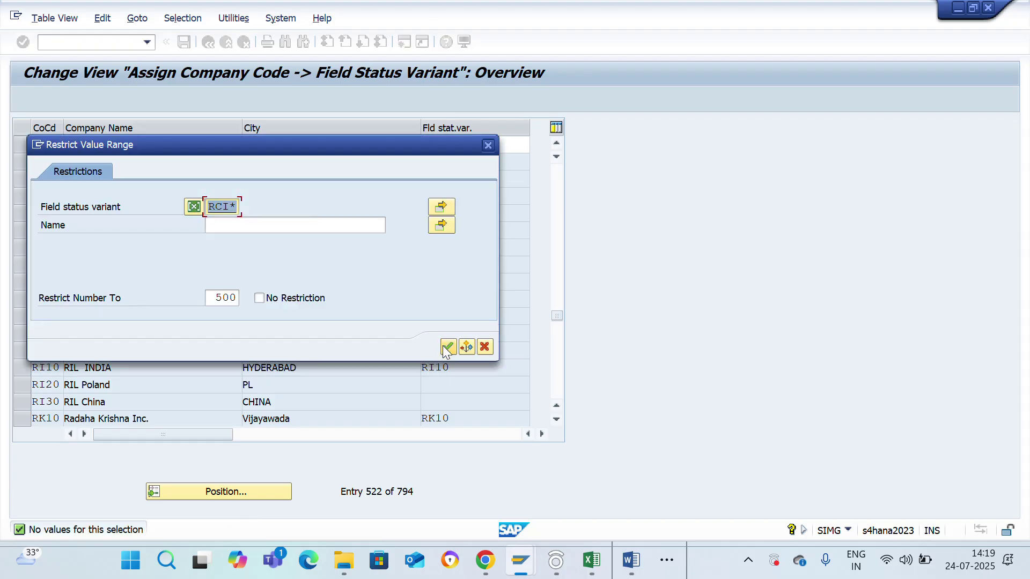
left_click(447, 347)
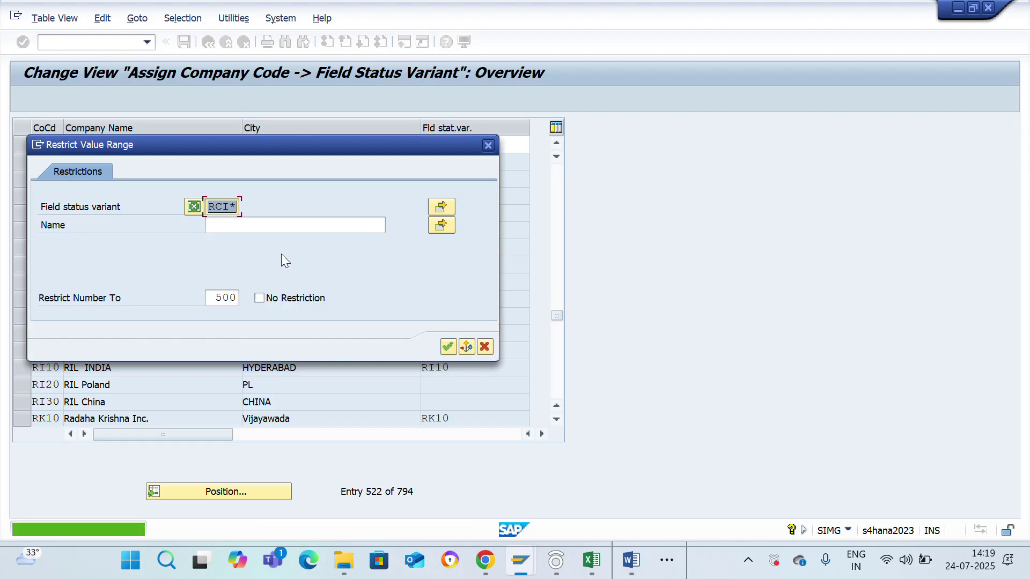
left_click(488, 145)
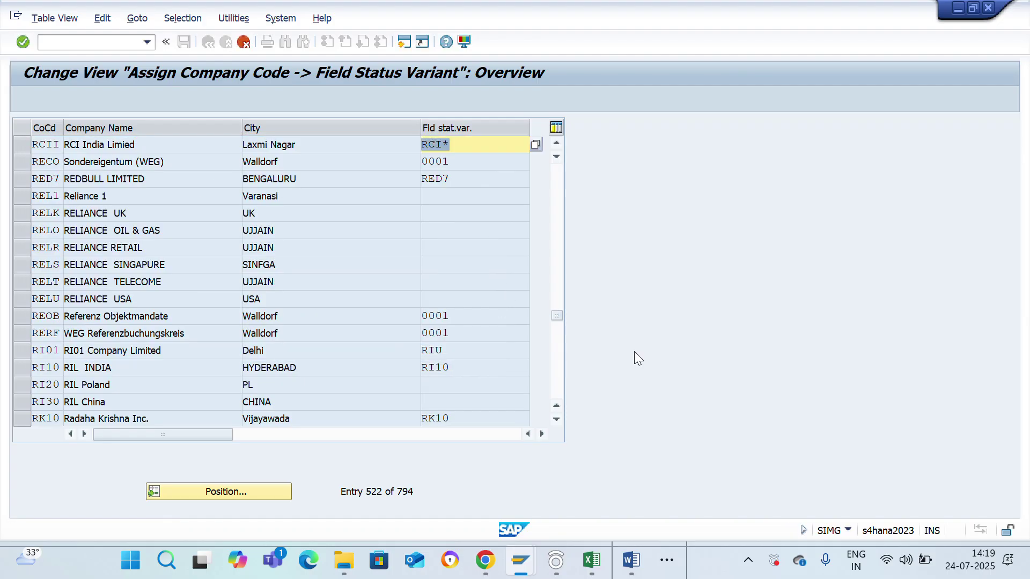
Copy the field status variant code RCIG from the Excel workbook's Day 24 sheet and return to SAP.
key("alt+Tab")
key("Right")
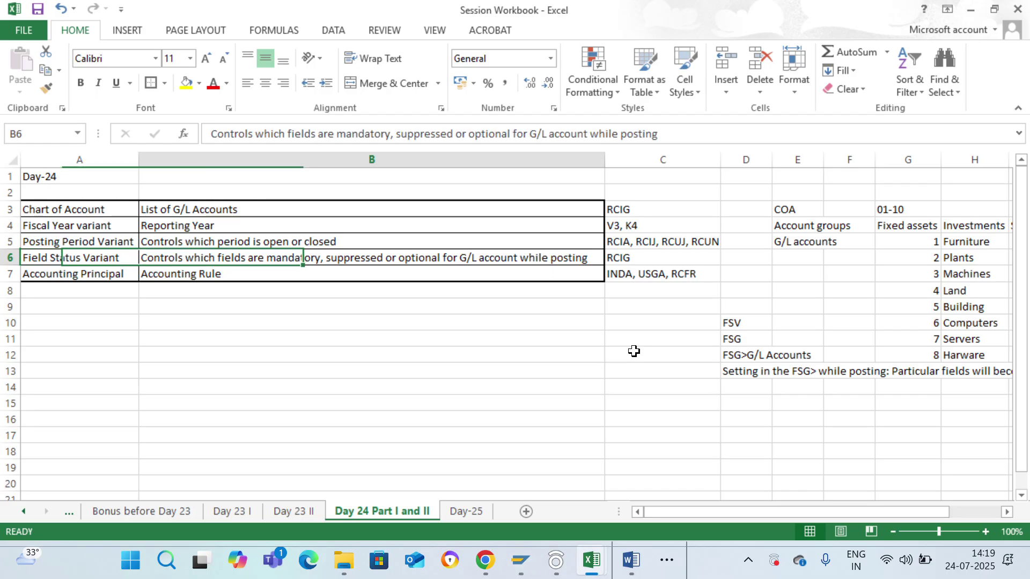
key("Right")
key("ctrl+c")
key("alt+Tab")
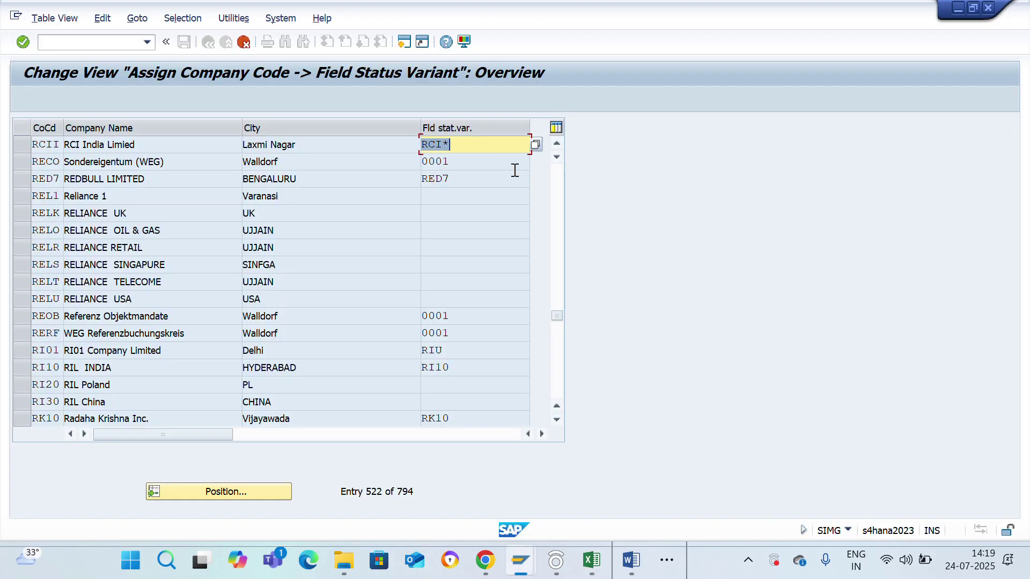
Try to assign field status variant RCIG to company code RCII, then clear the entry.
key("BackSpace")
type("R")
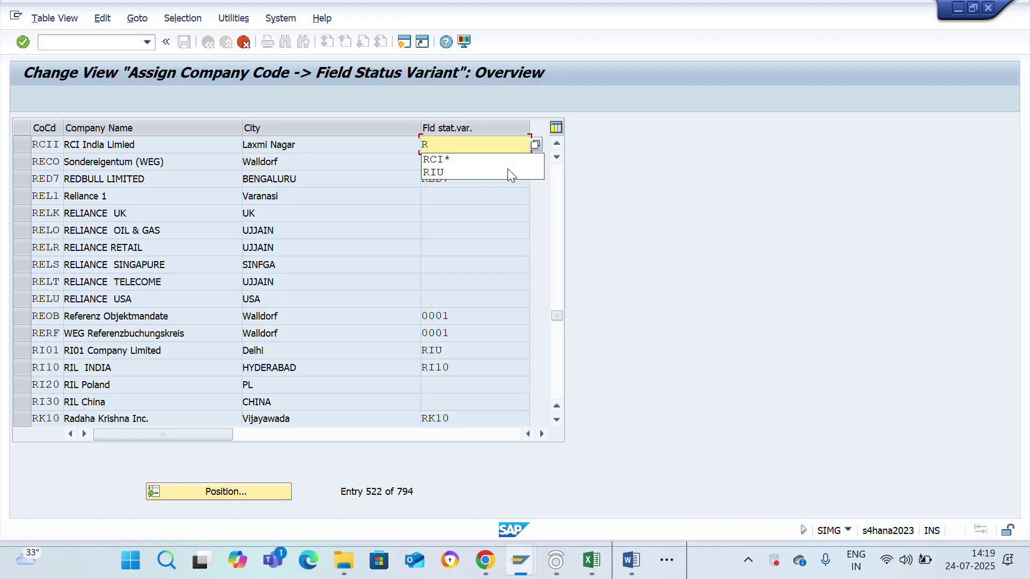
type("CIG")
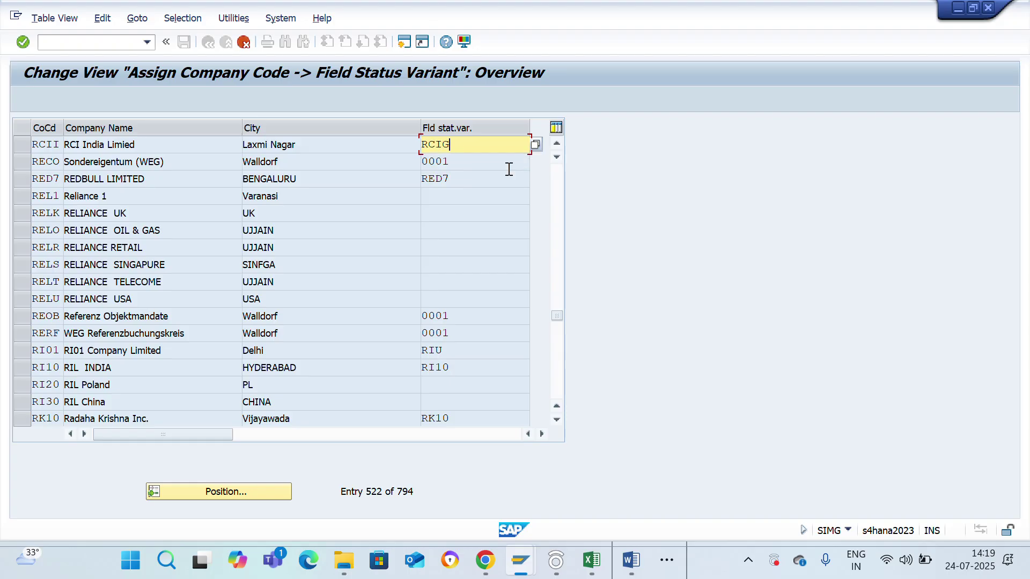
key("Return")
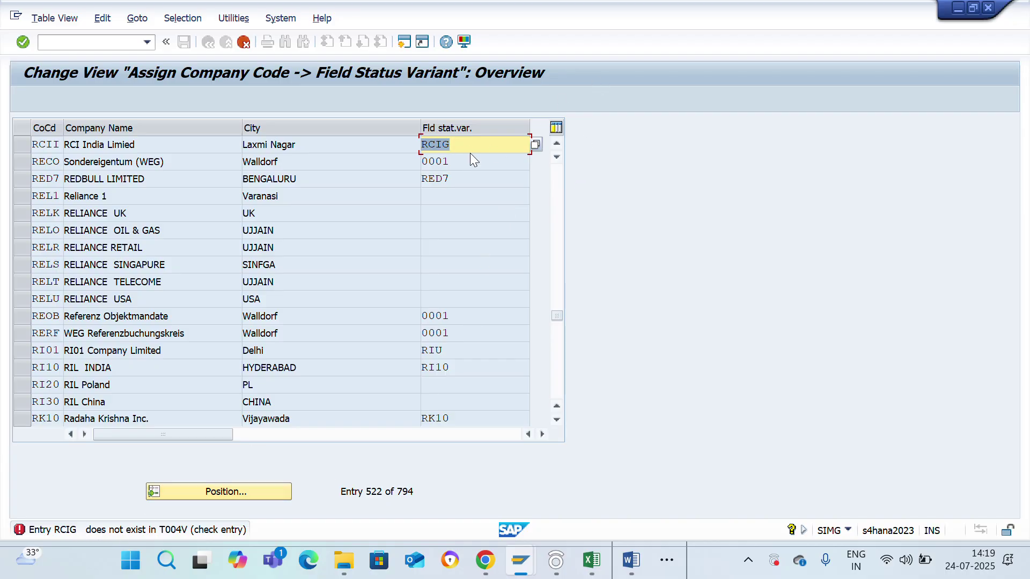
key("BackSpace")
Check the Field Status Variant code in the Excel workbook's Day 24 sheet and return to SAP.
key("alt+Tab")
key("Left")
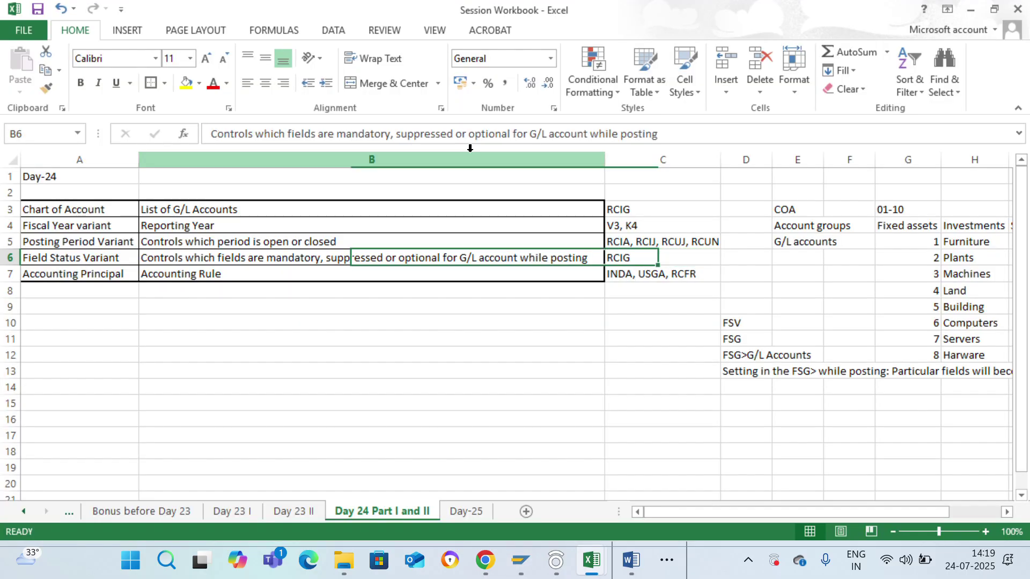
key("Left")
key("Right")
key("Right")
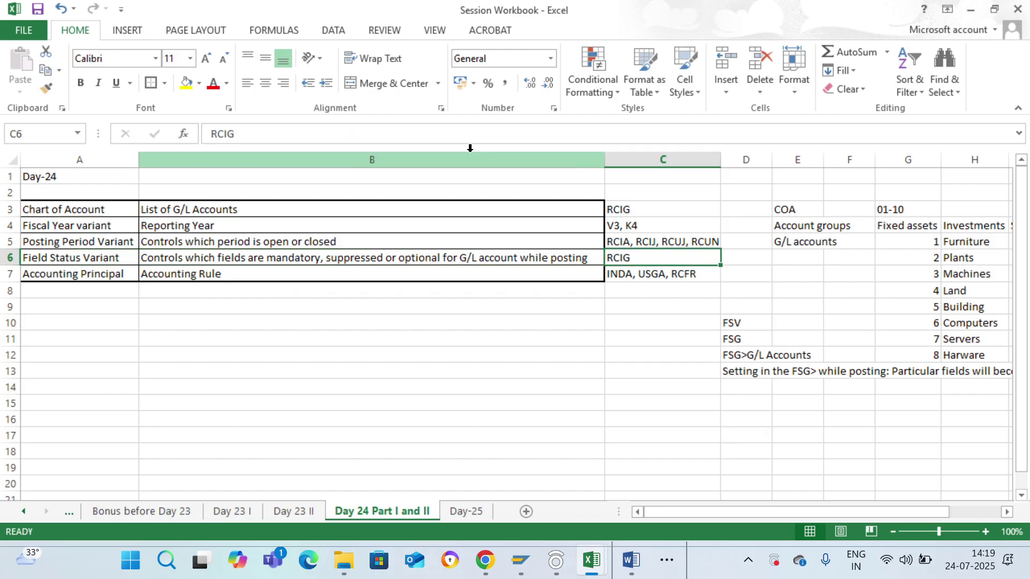
key("alt+Tab")
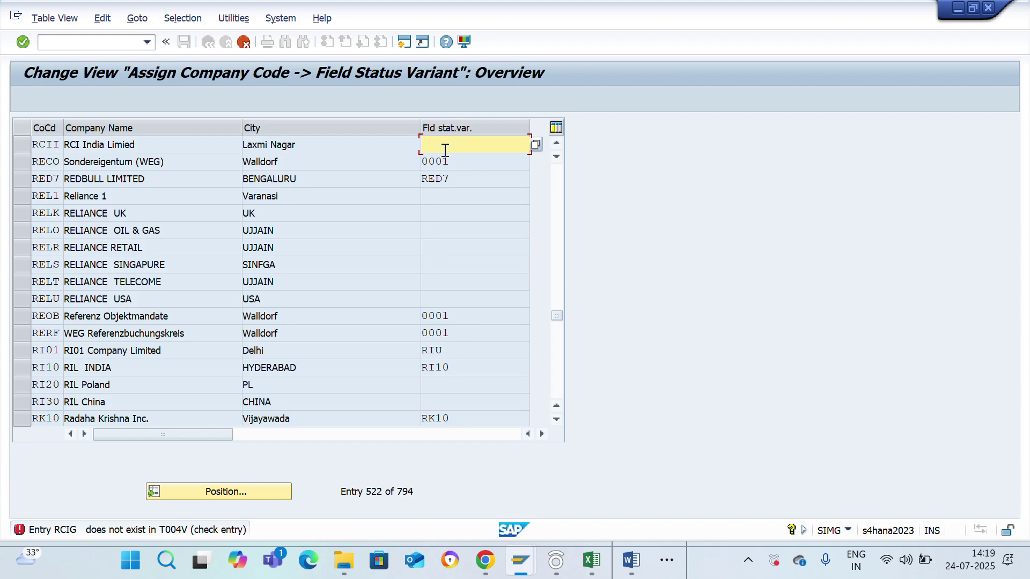
Discard the unsaved changes in the field status variant assignment table and go back to the IMG structure.
left_click(234, 41)
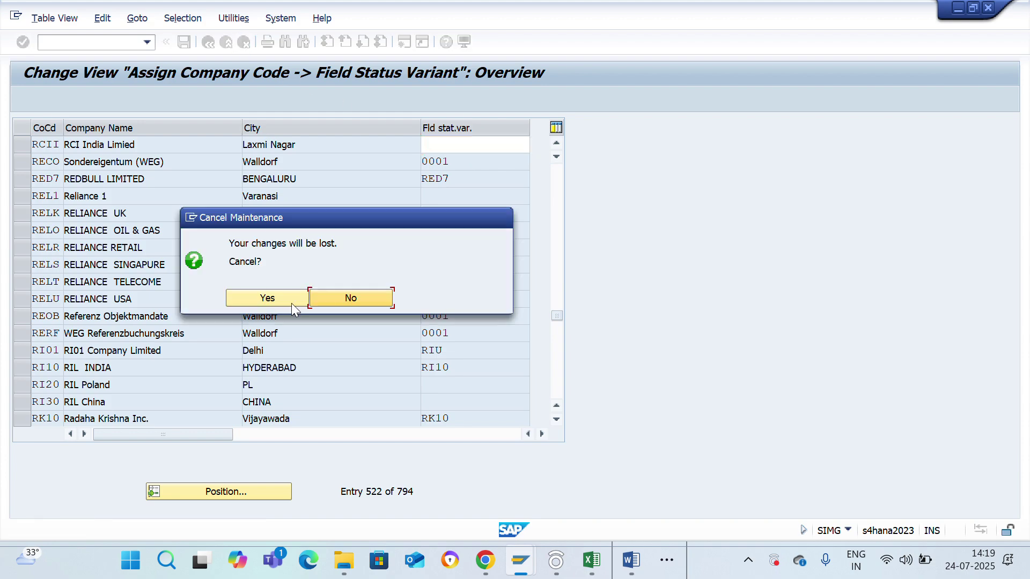
left_click(269, 298)
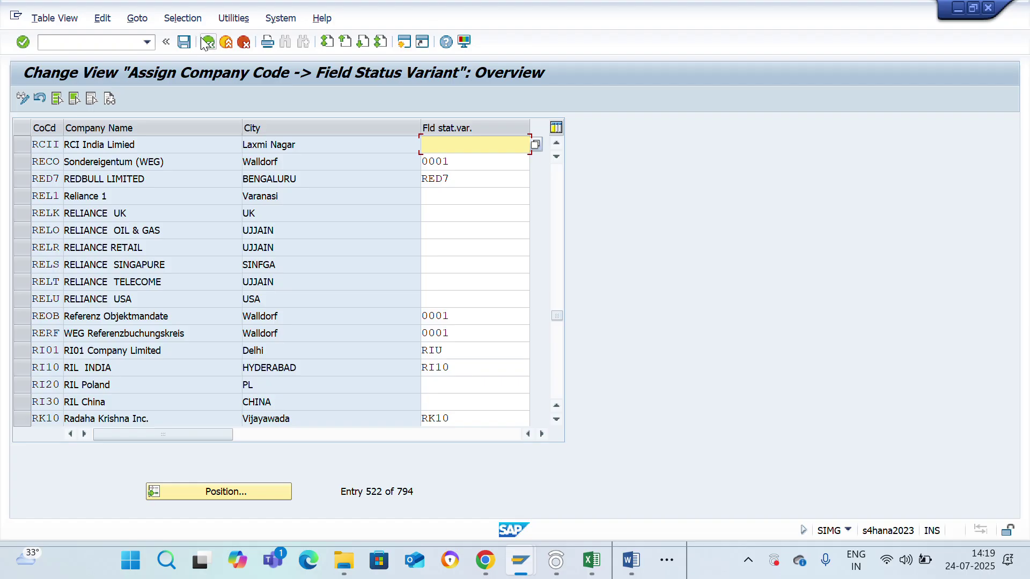
left_click(208, 42)
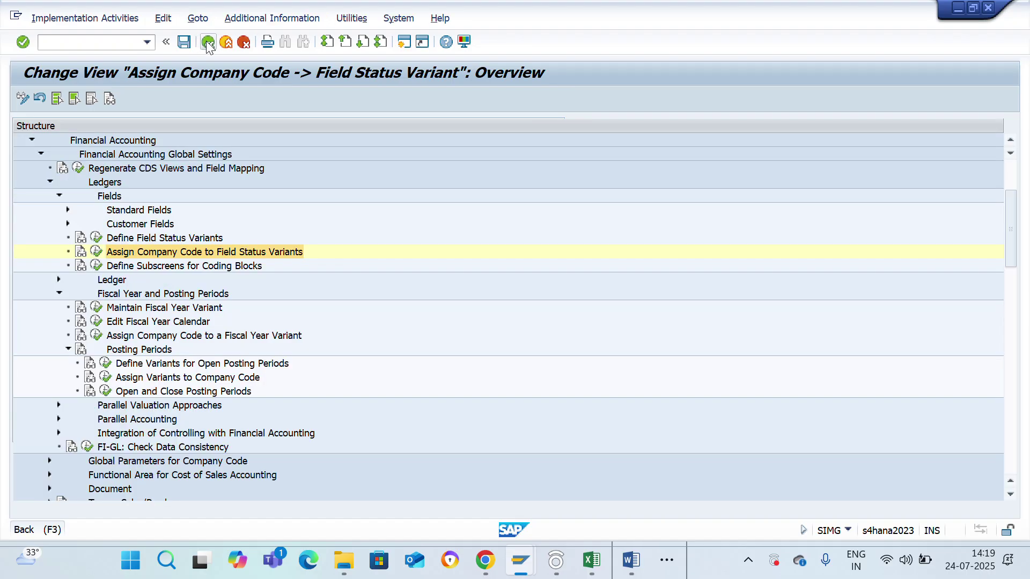
Execute Define Field Status Variants and position the variant list at entry RED7.
left_click(96, 238)
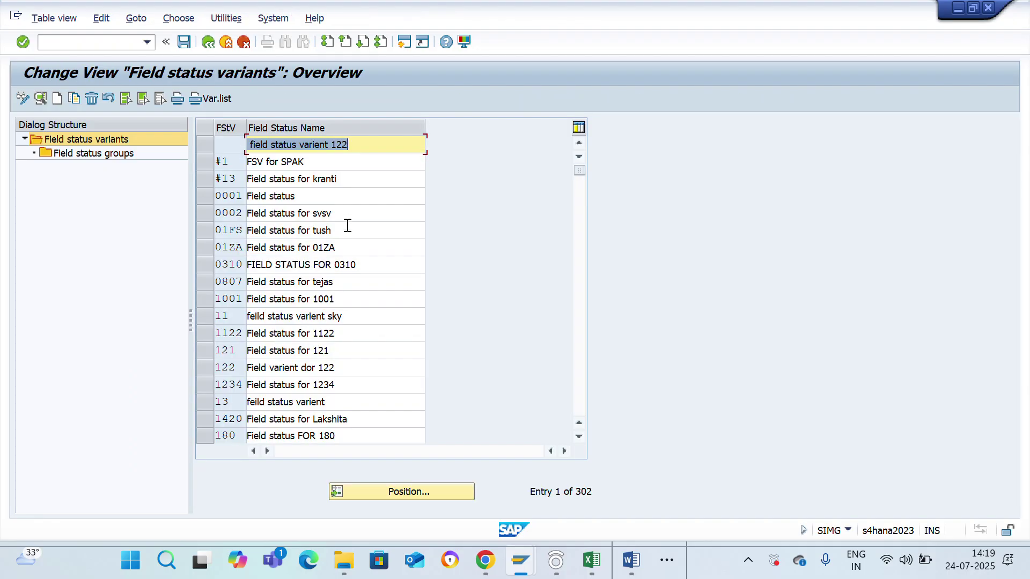
left_click(407, 490)
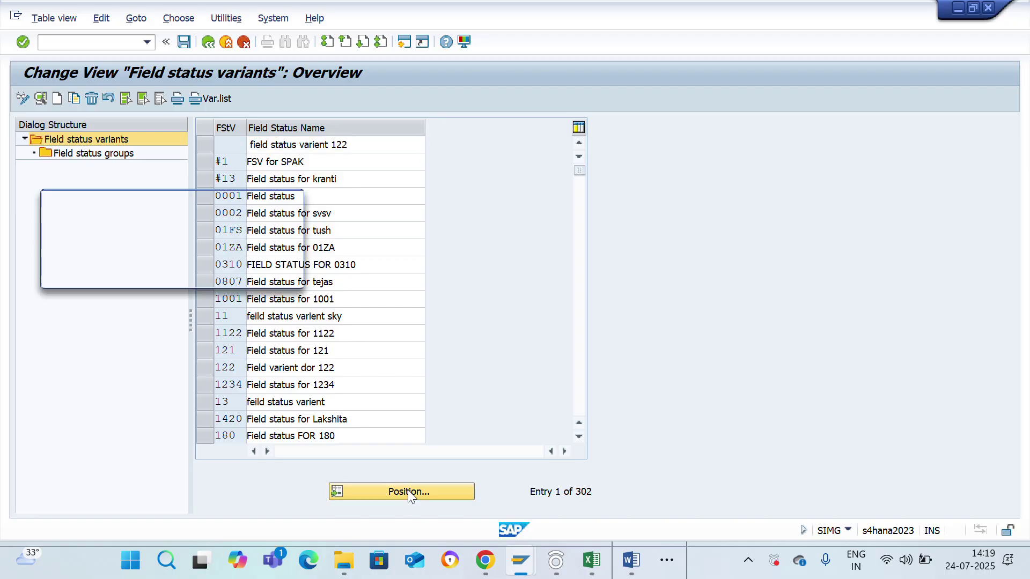
type("RED7")
key("Return")
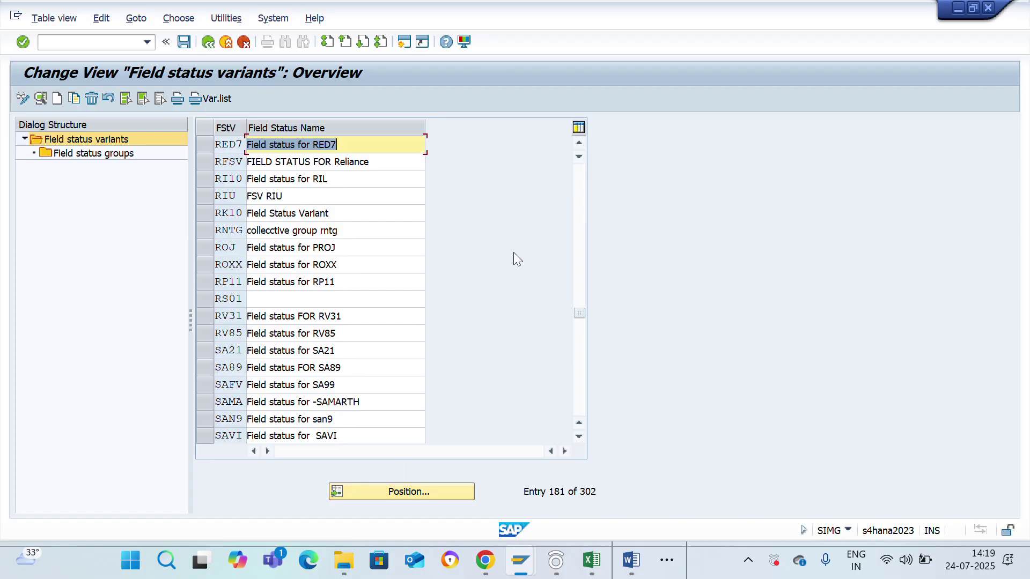
Select field status variant 0001, view its field status groups and return to the variant list.
left_click_drag(579, 314, 562, 131)
left_click(204, 195)
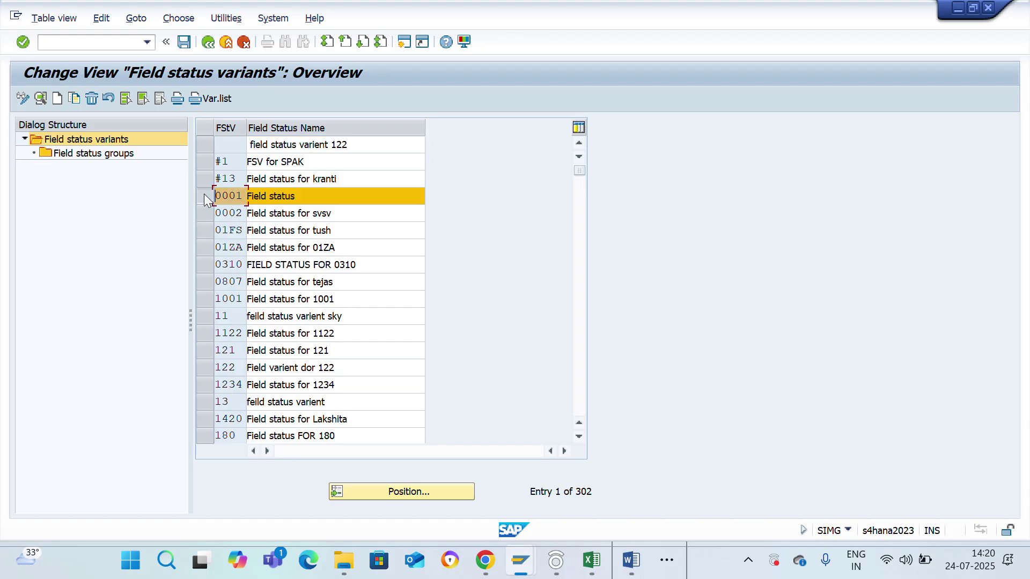
left_click(87, 154)
double_click(87, 154)
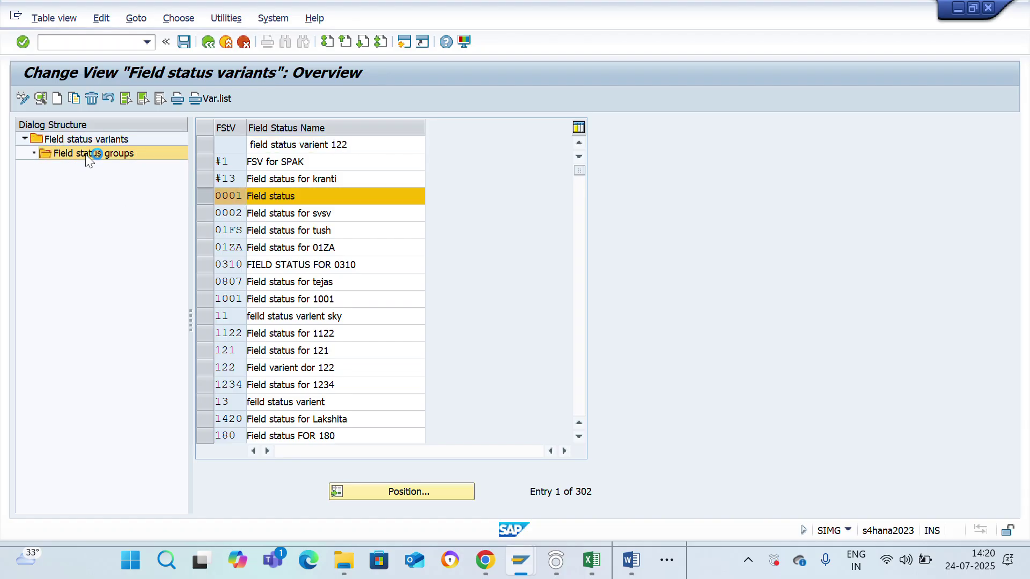
left_click(209, 42)
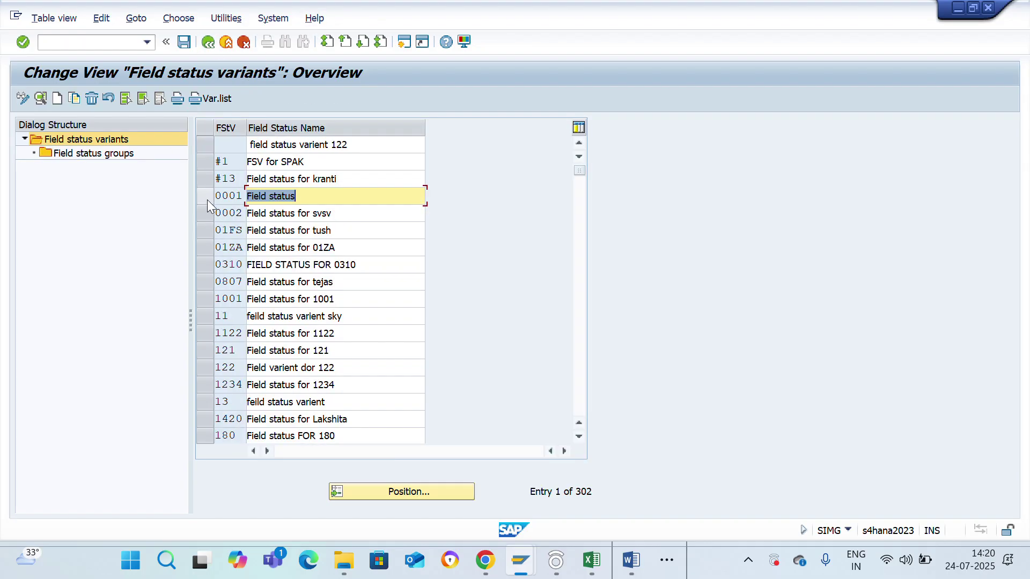
Copy field status variant 0001 as RCIG with the name RCI Field Status Variant.
left_click(204, 195)
left_click(204, 195)
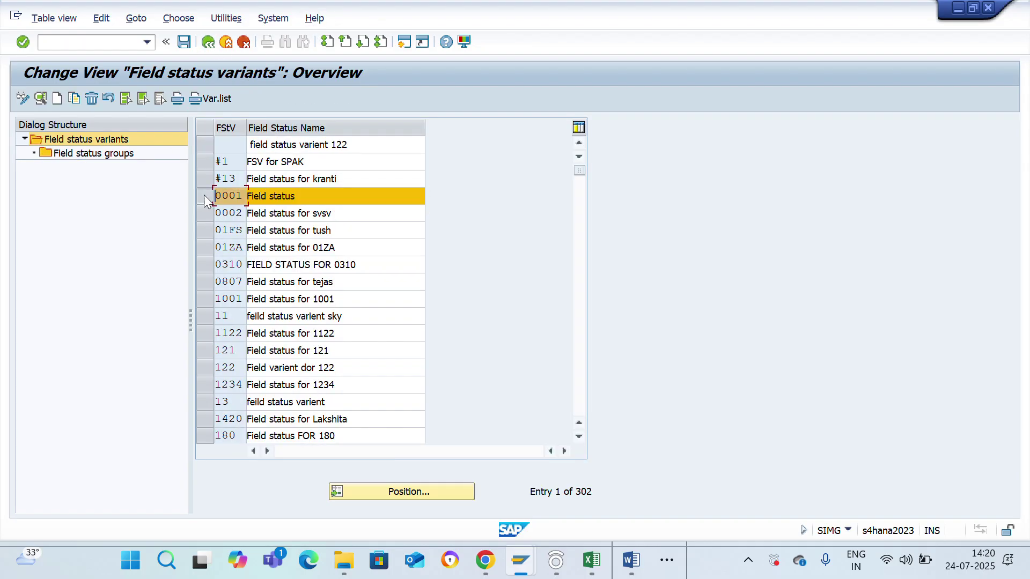
left_click(76, 97)
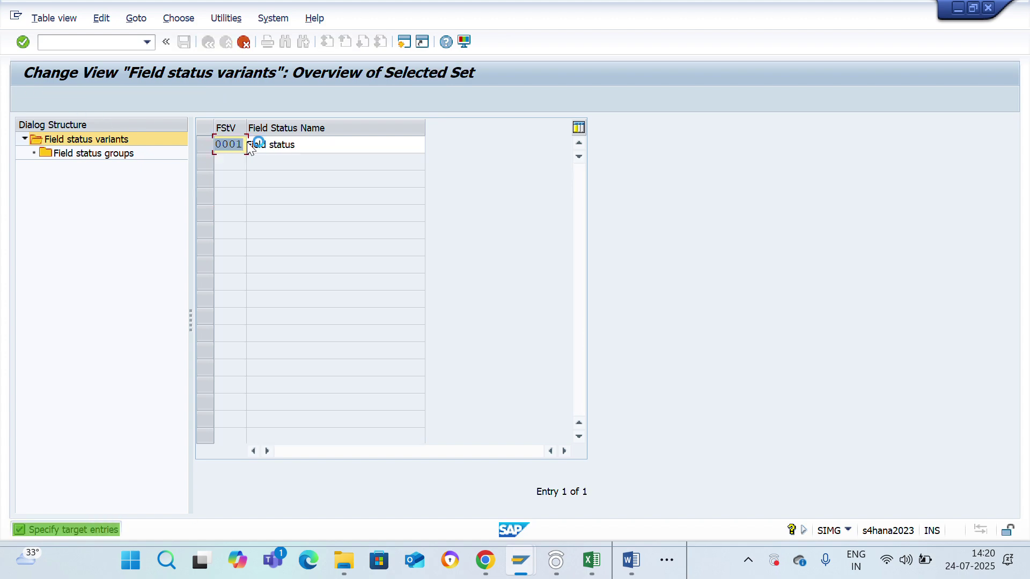
type("RCIG")
key("Tab")
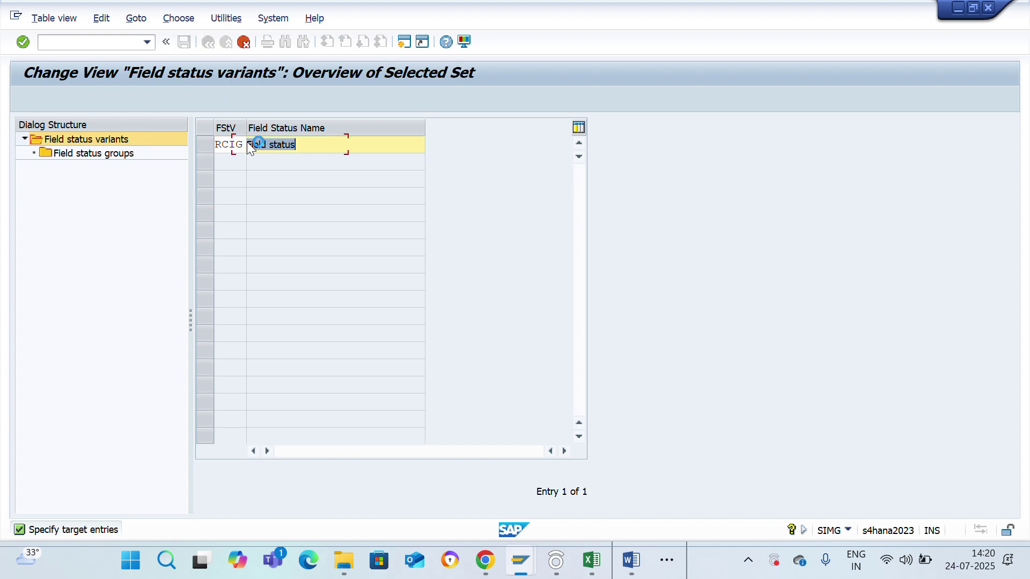
type("RCI")
key("Down")
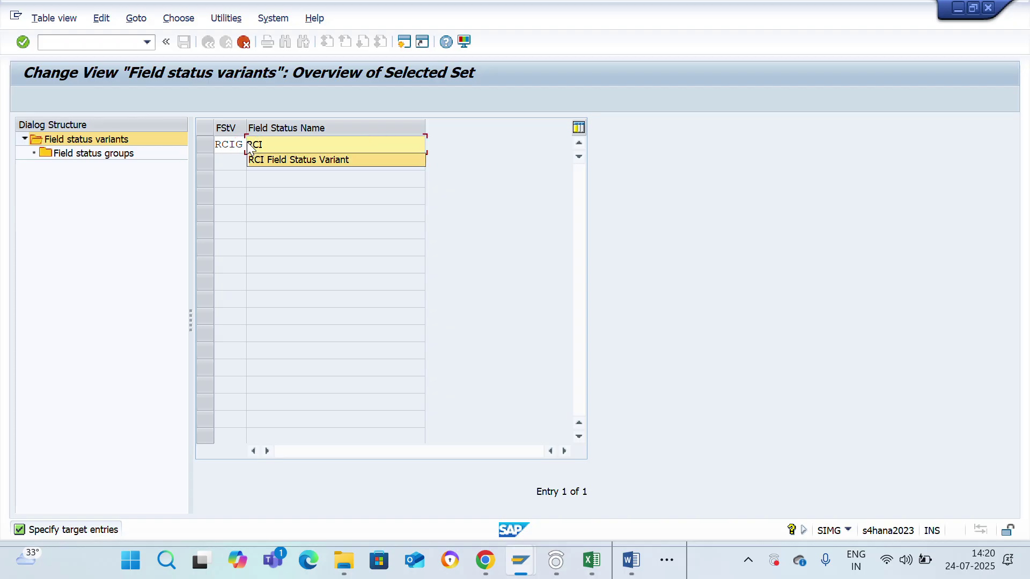
key("Return")
key("Return")
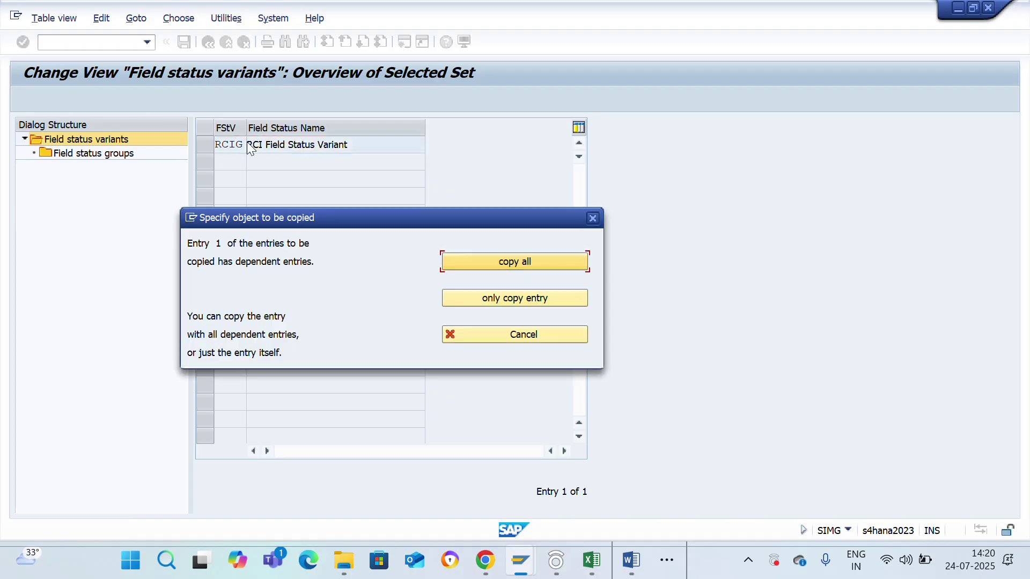
Include all dependent entries in the copy to RCIG and save the new field status variant.
left_click(539, 265)
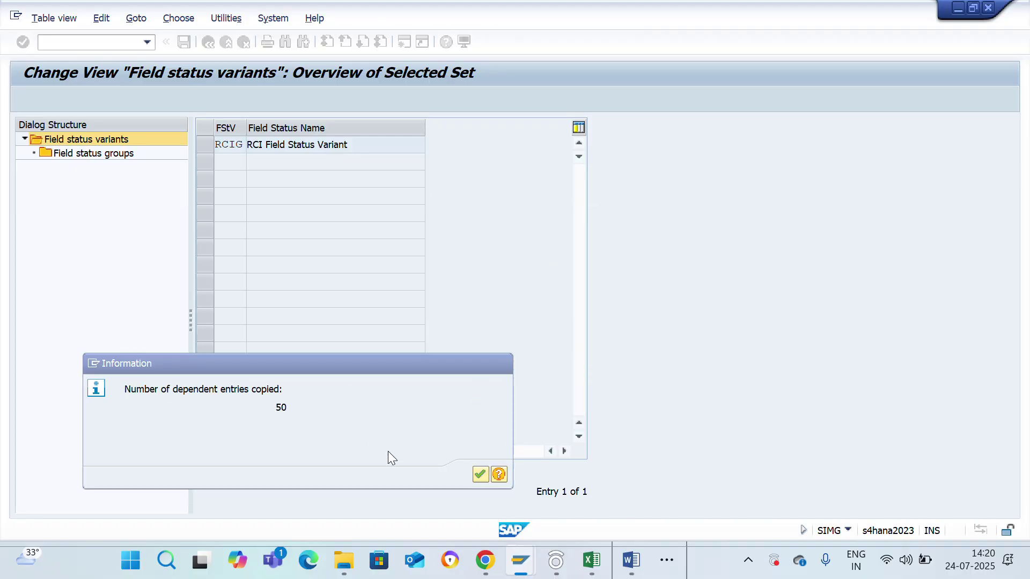
key("Return")
left_click(184, 42)
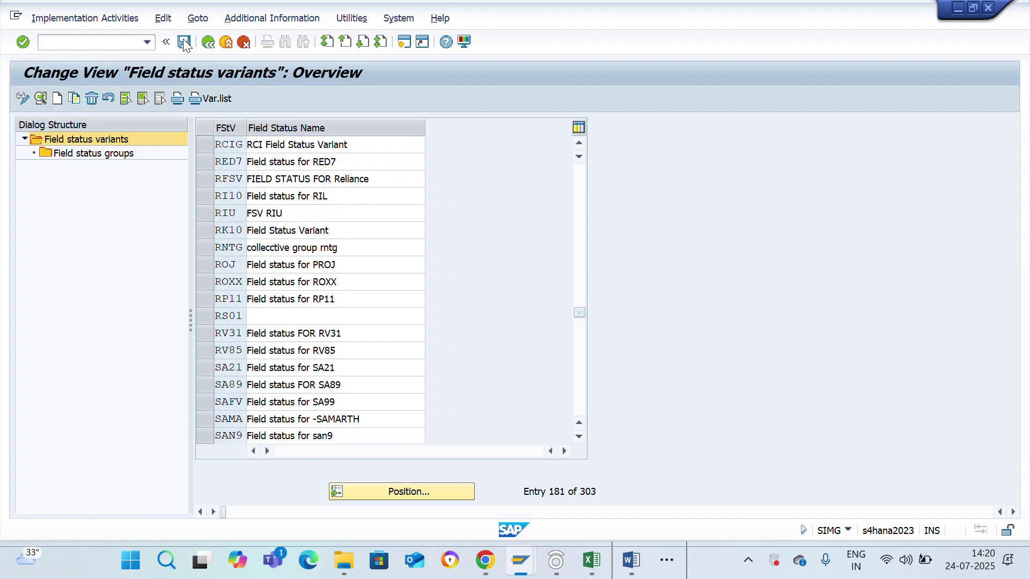
left_click(336, 274)
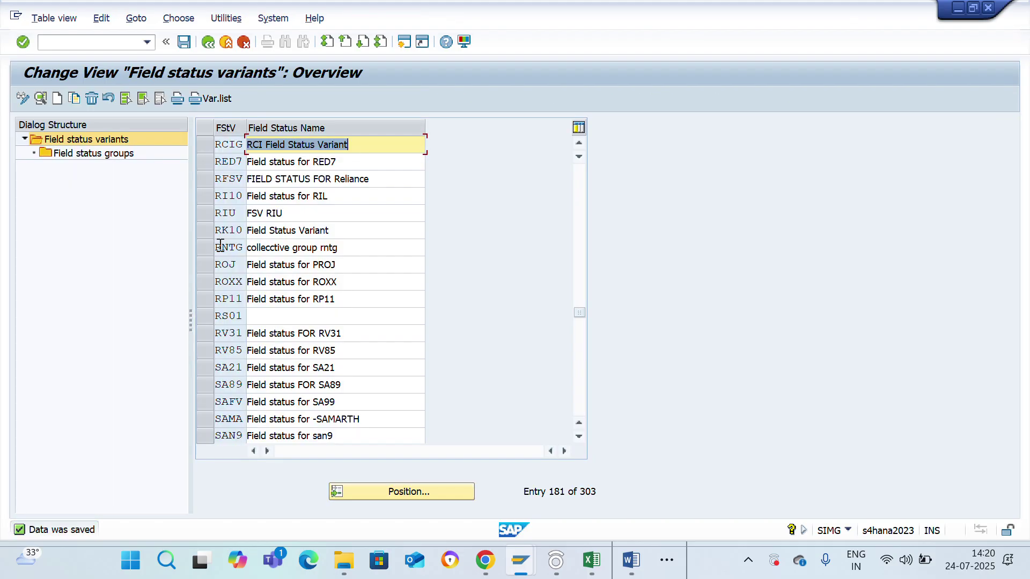
Return to the IMG, execute Assign Company Code to Field Status Variants and position the table on company code RCII.
left_click(208, 41)
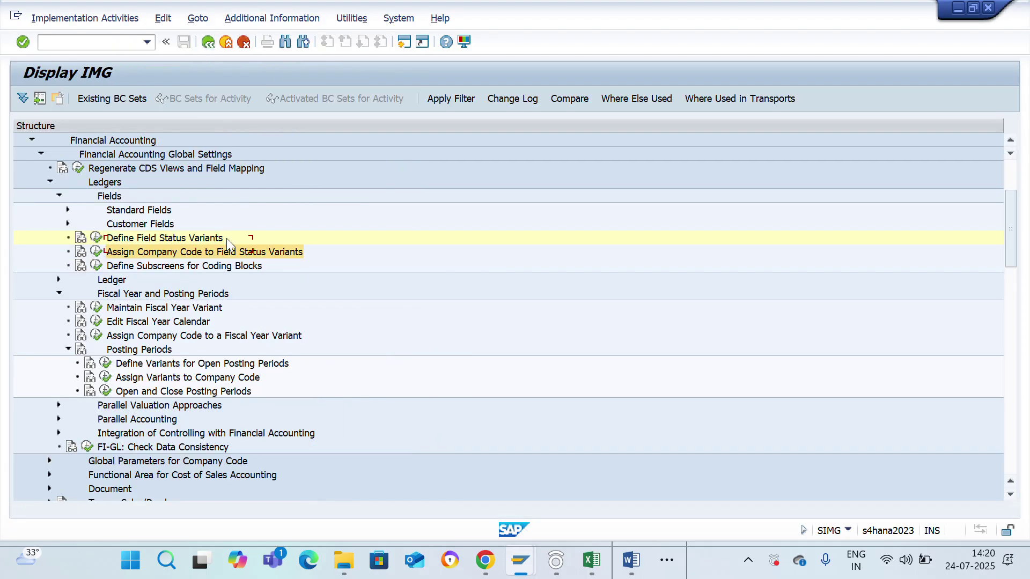
double_click(227, 246)
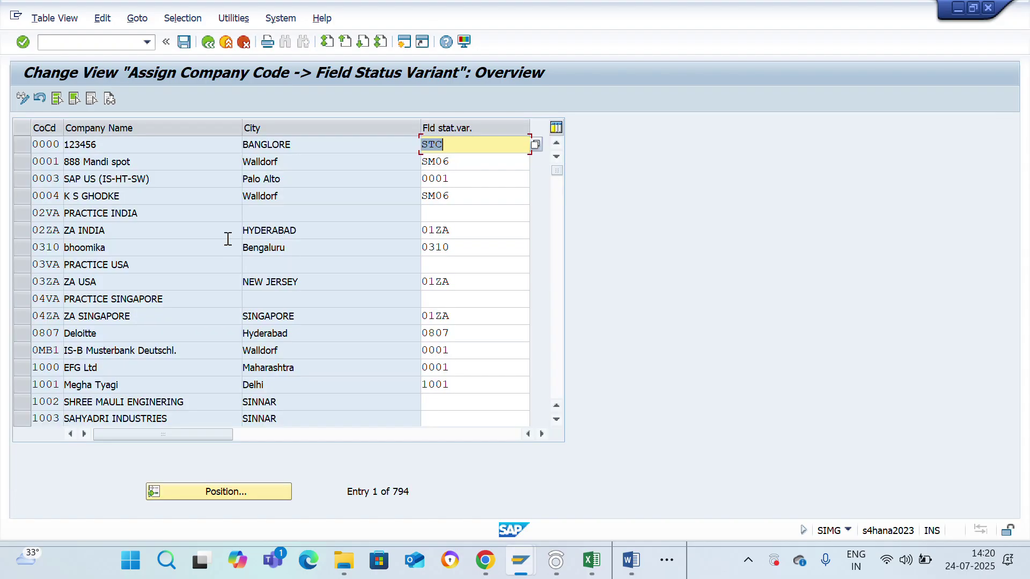
left_click(249, 496)
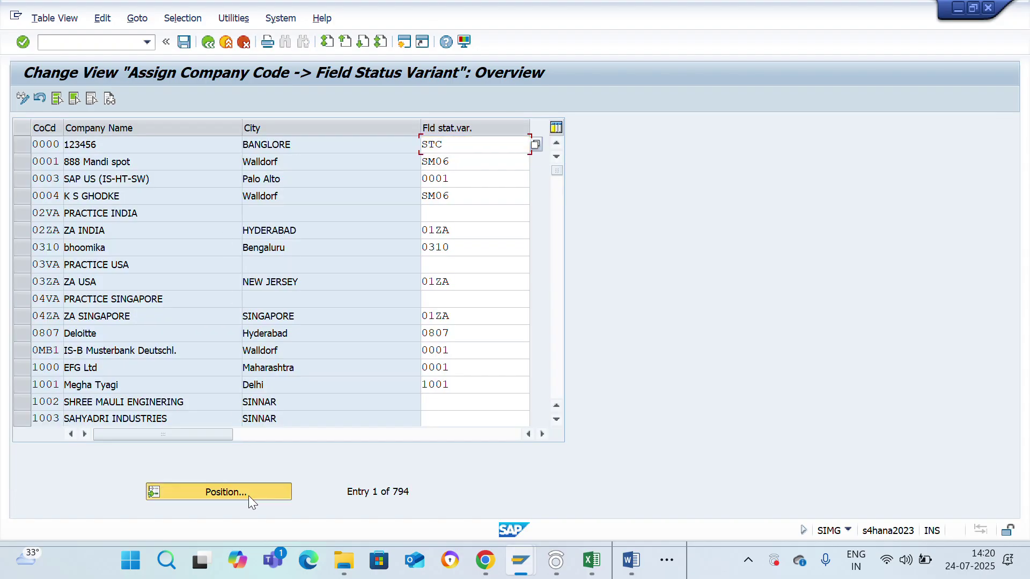
type("rcii")
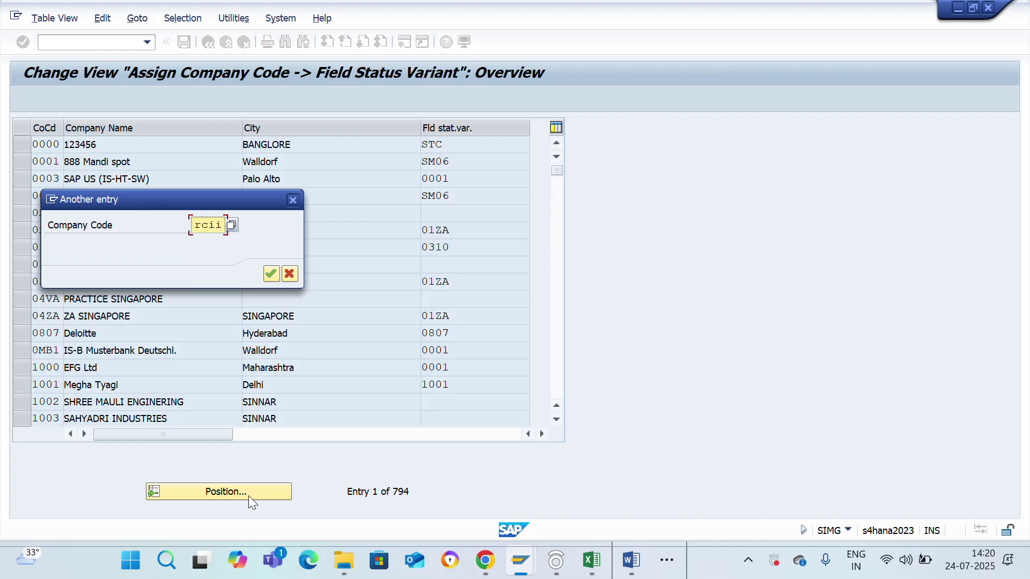
key("Return")
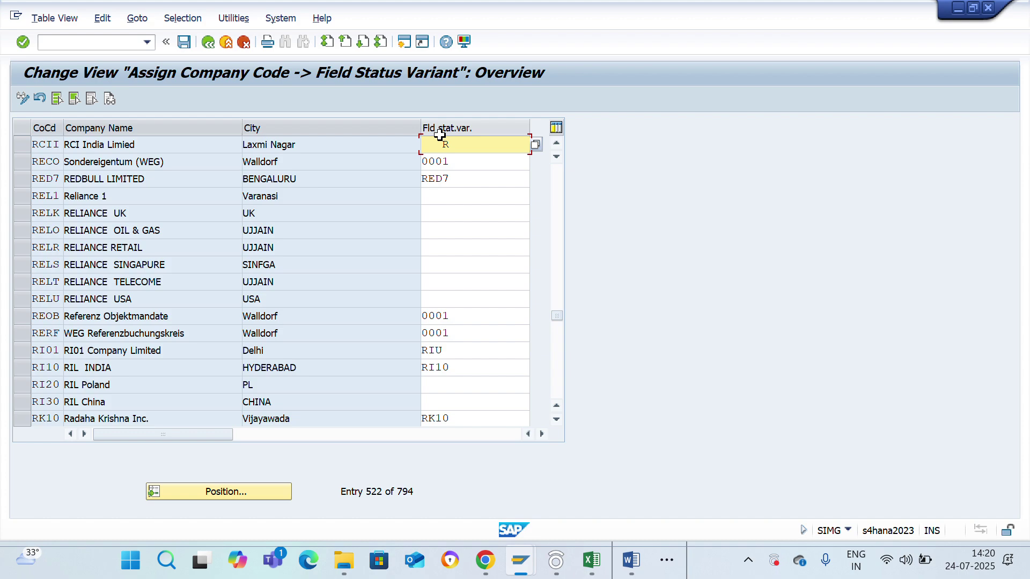
Assign field status variant RCIG to company code RCII and save it to the customizing request.
type("RCI")
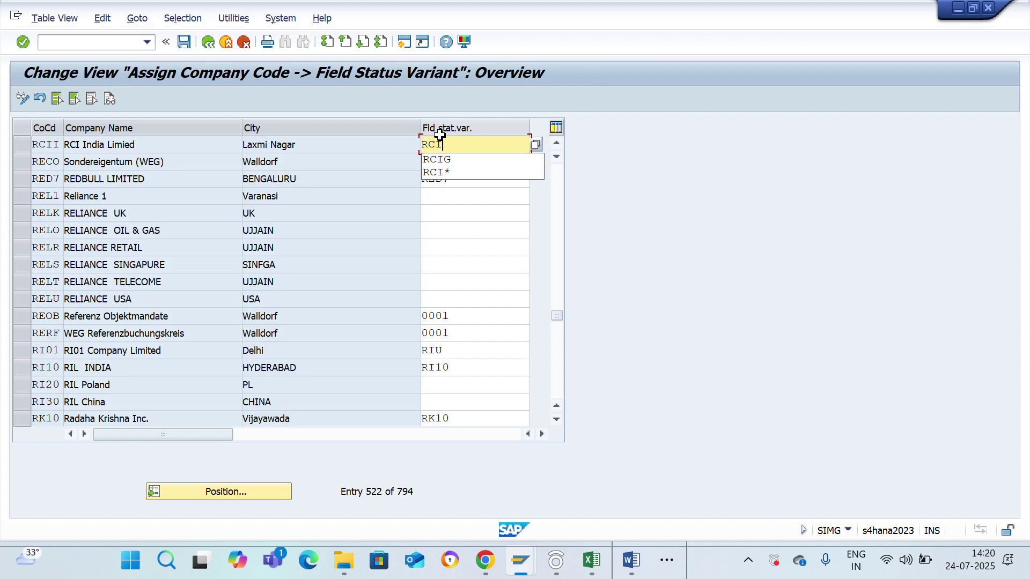
key("Return")
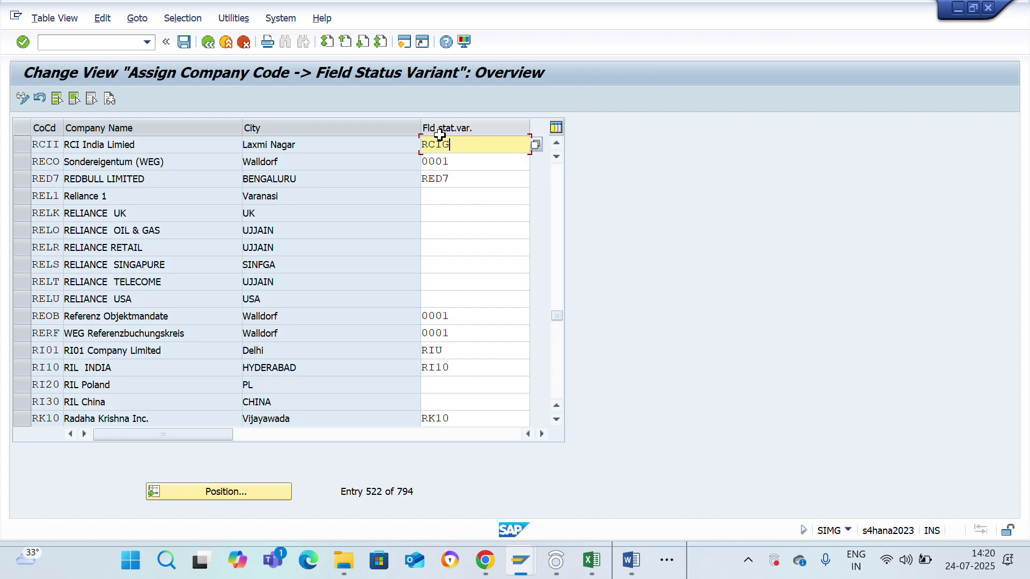
key("ctrl+s")
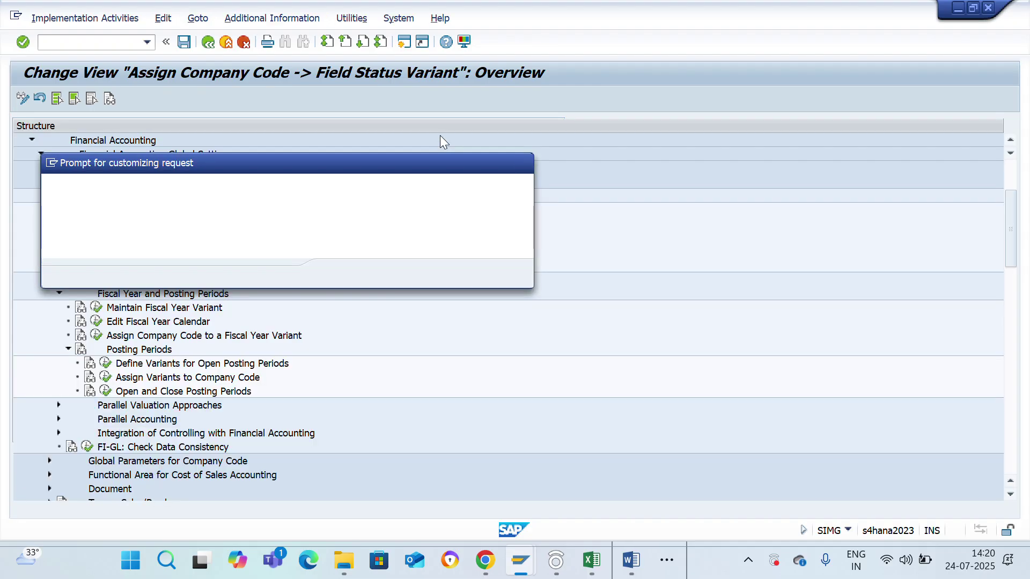
key("Return")
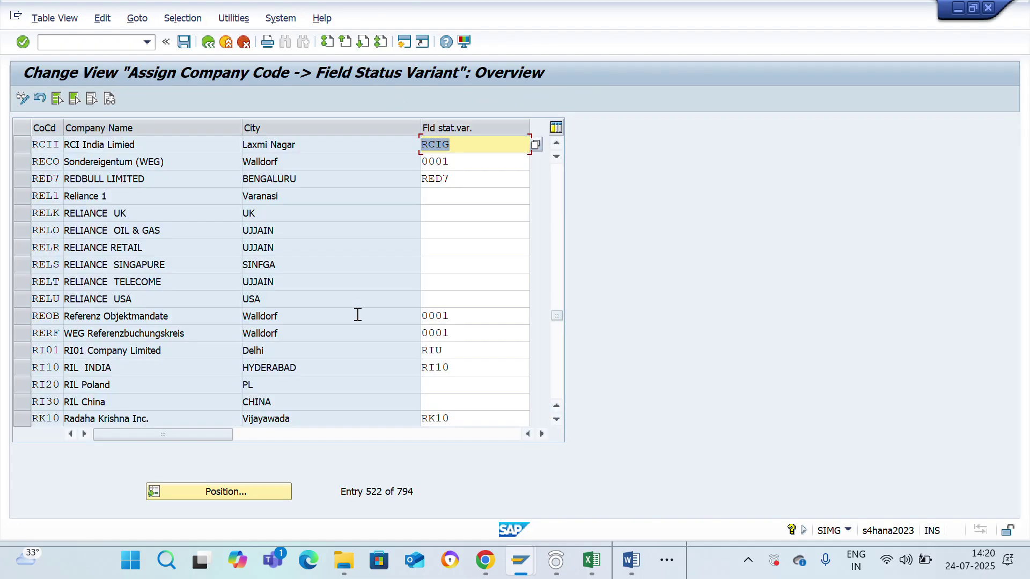
Switch to the Excel workbook's Day-25 sheet and review the four company code assignment tasks in B2:B5.
key("alt+Tab")
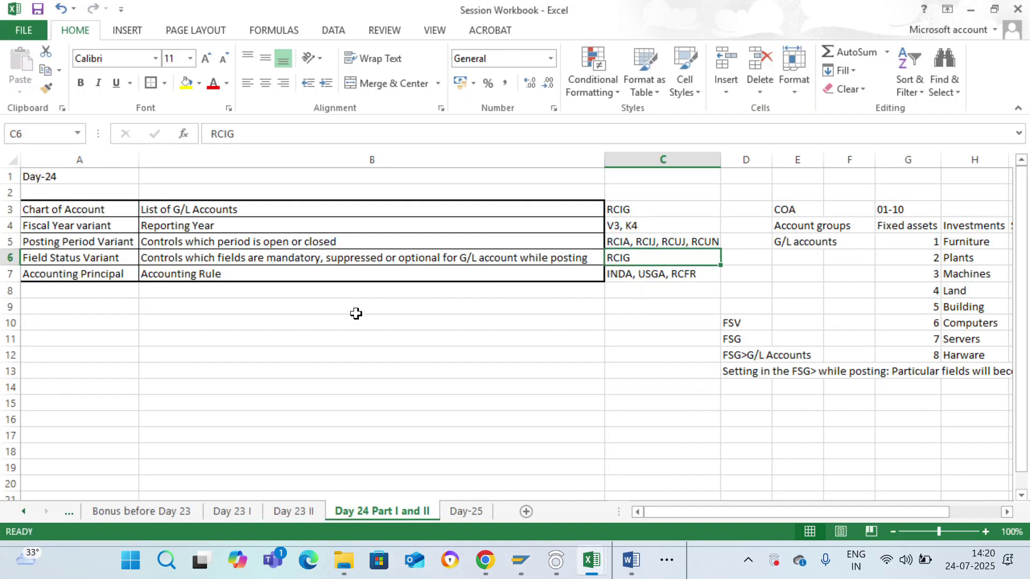
key("ctrl+Page_Down")
key("Up")
key("Up")
key("Up")
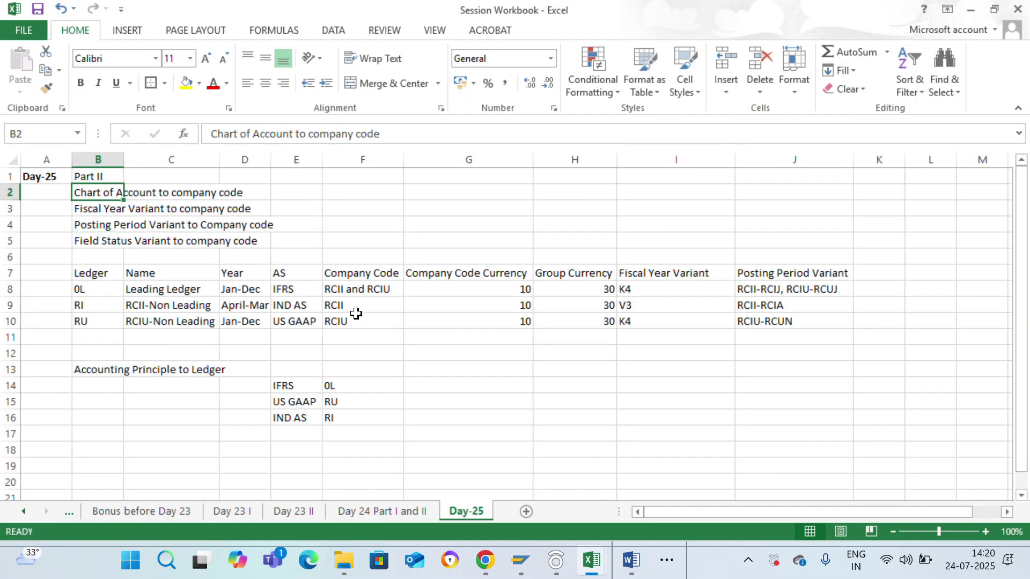
key("shift+Down")
key("shift+Down")
key("shift+Down")
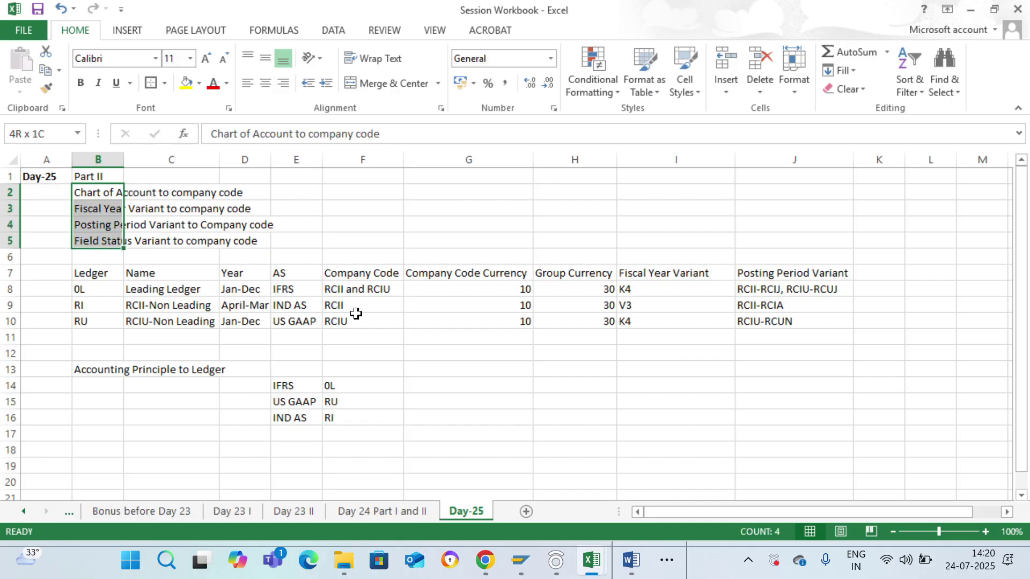
Go over the posting period and field status variant tasks in B4:B5, and switch back to the SAP IMG.
key("Down")
key("Down")
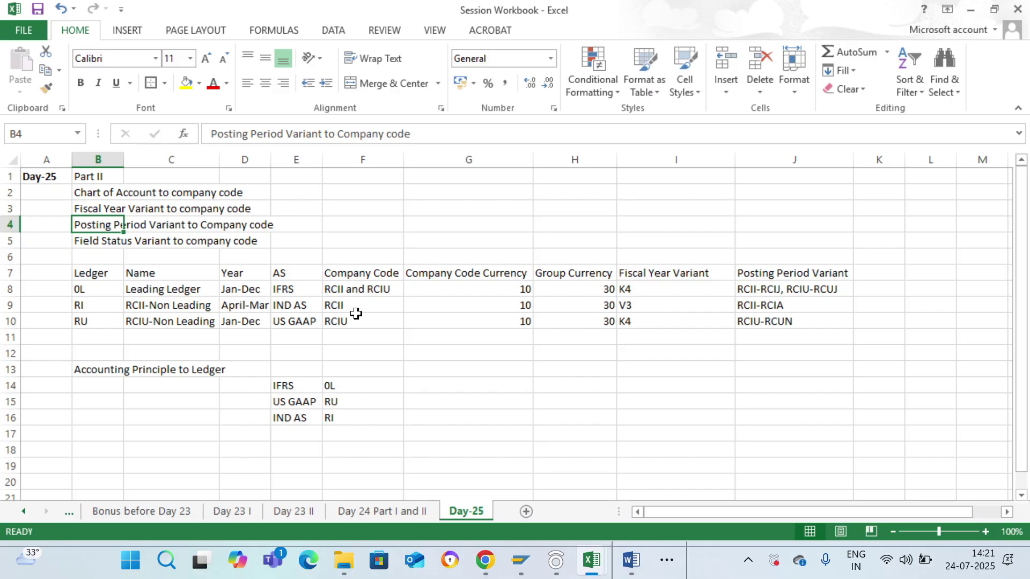
key("Down")
key("Up")
key("alt+Tab")
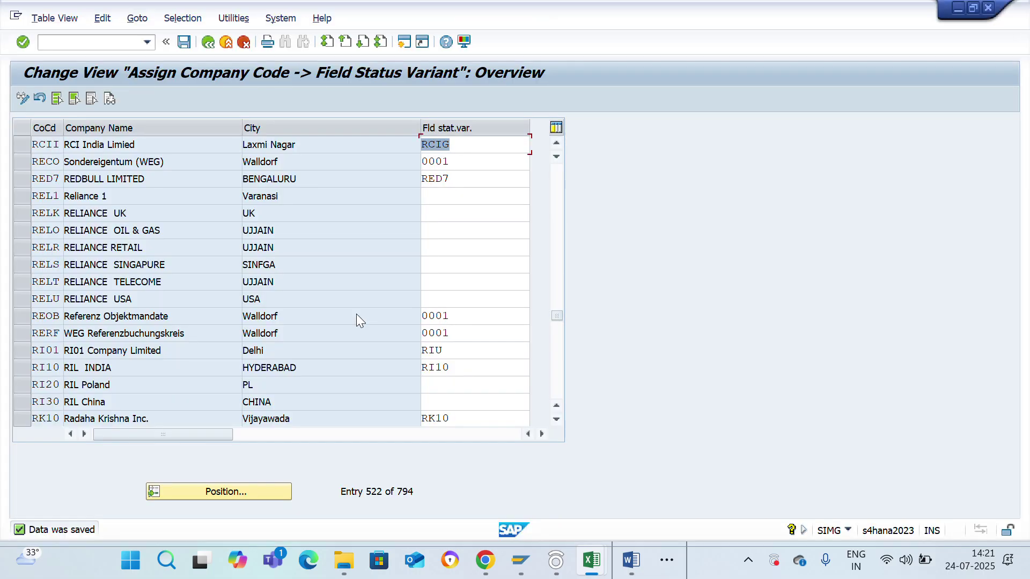
key("F3")
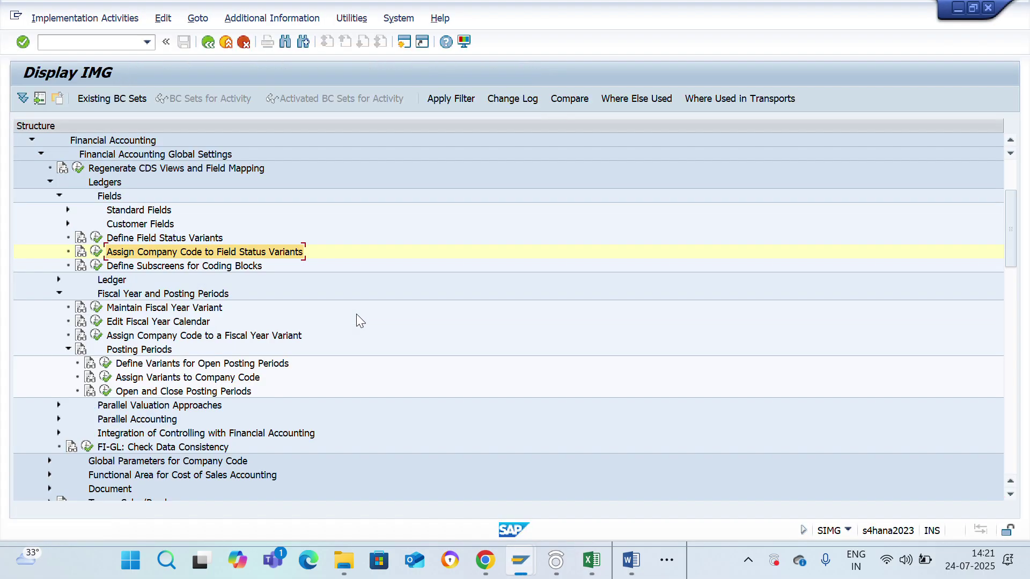
Collapse the Fields node under Ledgers in the IMG structure.
key("Up")
key("Up")
key("Up")
key("Up")
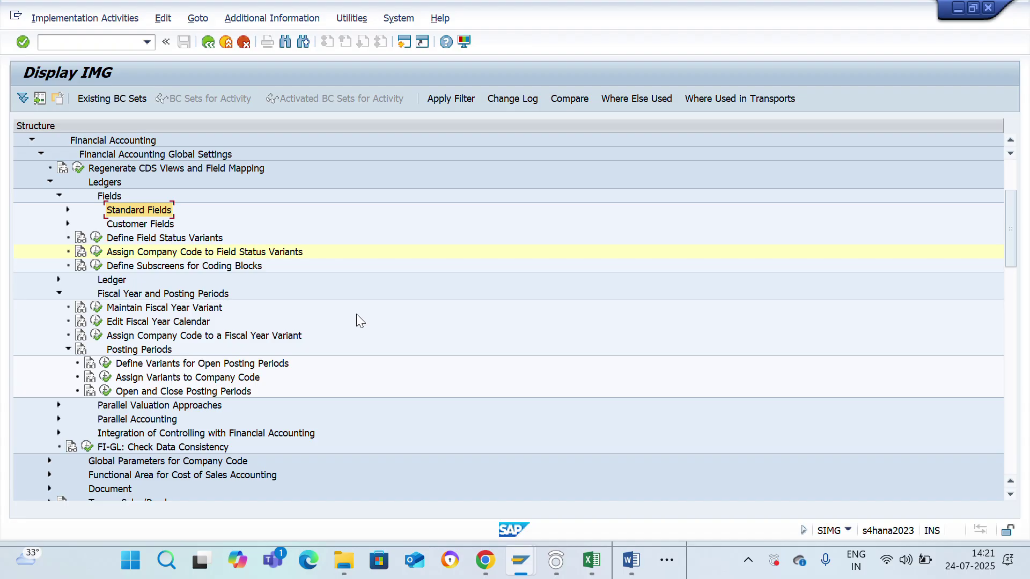
key("Up")
key("Up")
key("Down")
key("Left")
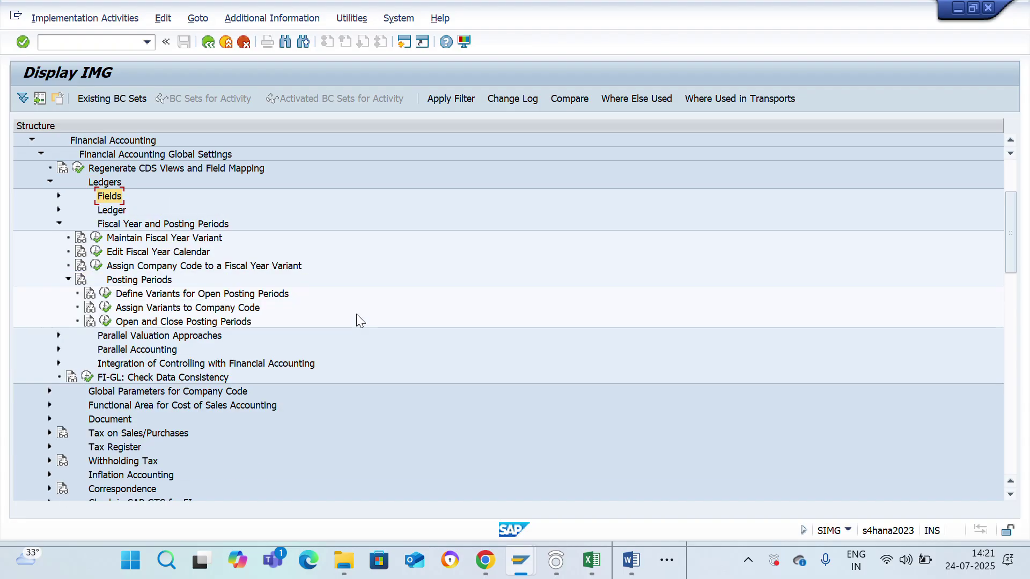
Execute Open and Close Posting Periods with posting period variant RCIJ as the work area.
key("Down")
key("Down")
key("Down")
key("Down")
key("Down")
key("Down")
key("Down")
key("Down")
key("Down")
key("F2")
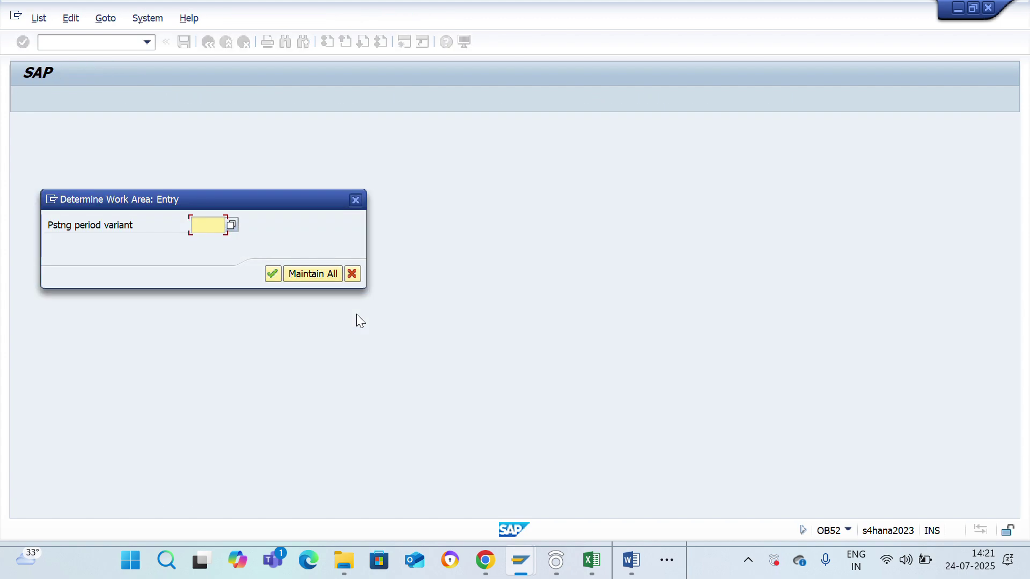
type("RC")
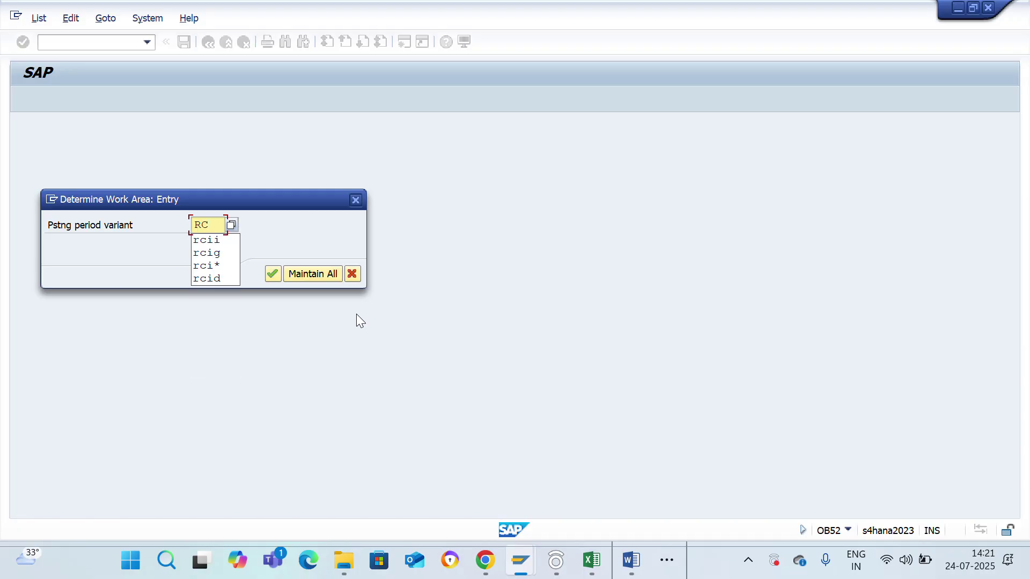
type("I2")
key("Return")
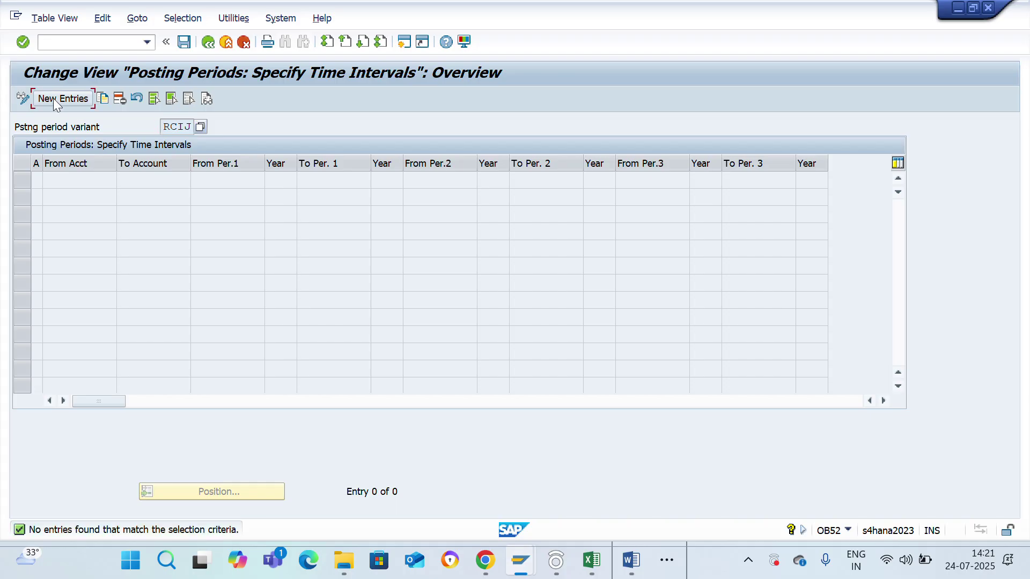
Start a new posting period entry for variant RCIJ with account type +, valid for all account types.
left_click(53, 98)
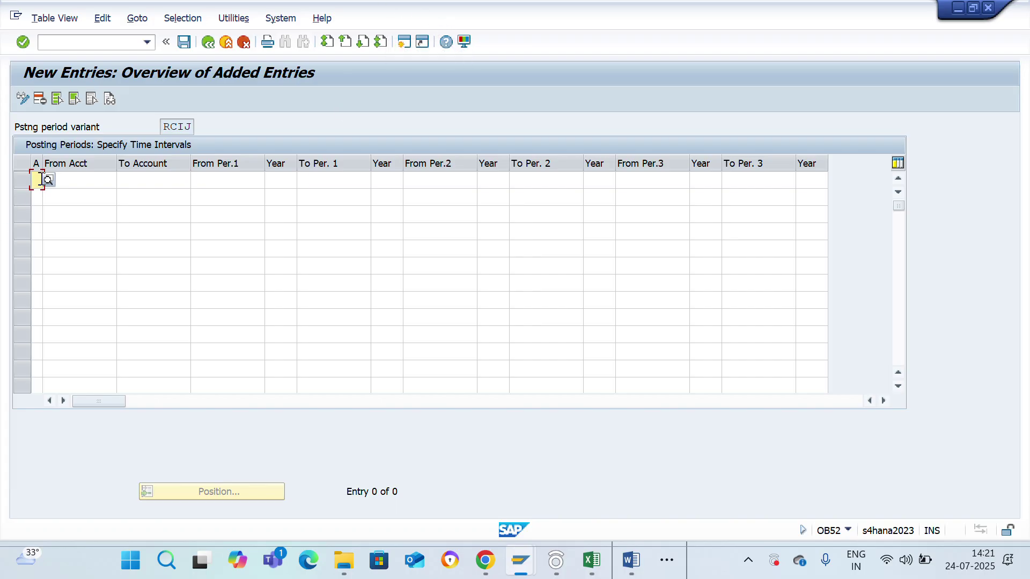
left_click(50, 182)
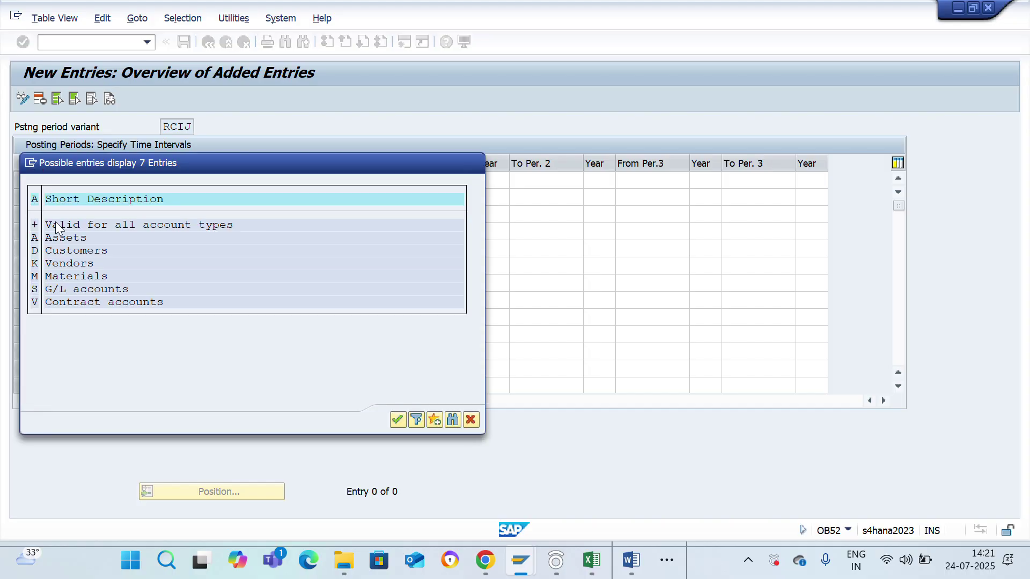
double_click(58, 228)
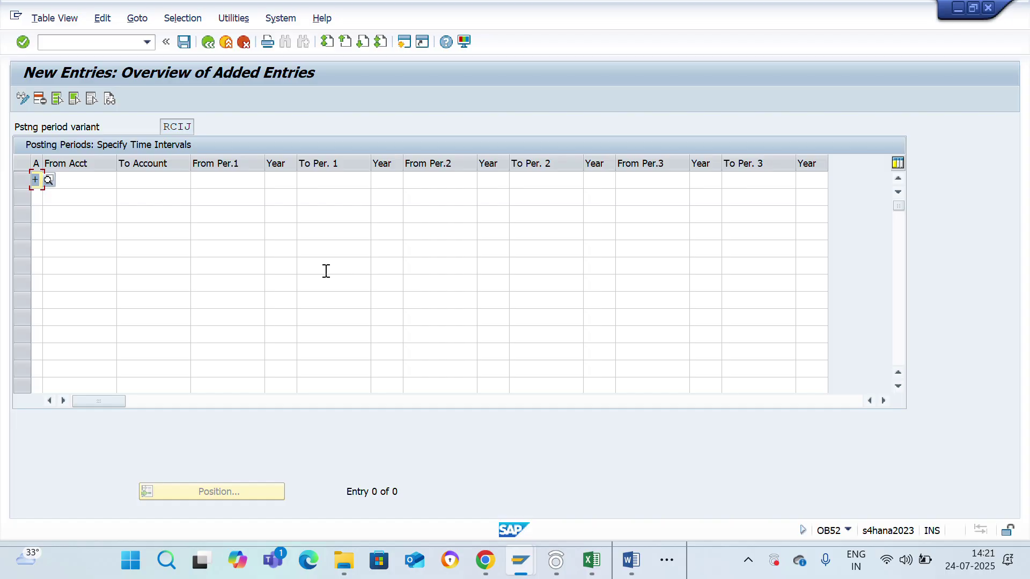
Set interval 1 from period 7, year 2025 to period 7, year 2025 and save the entry to the customizing request.
key("Tab")
key("Tab")
key("Tab")
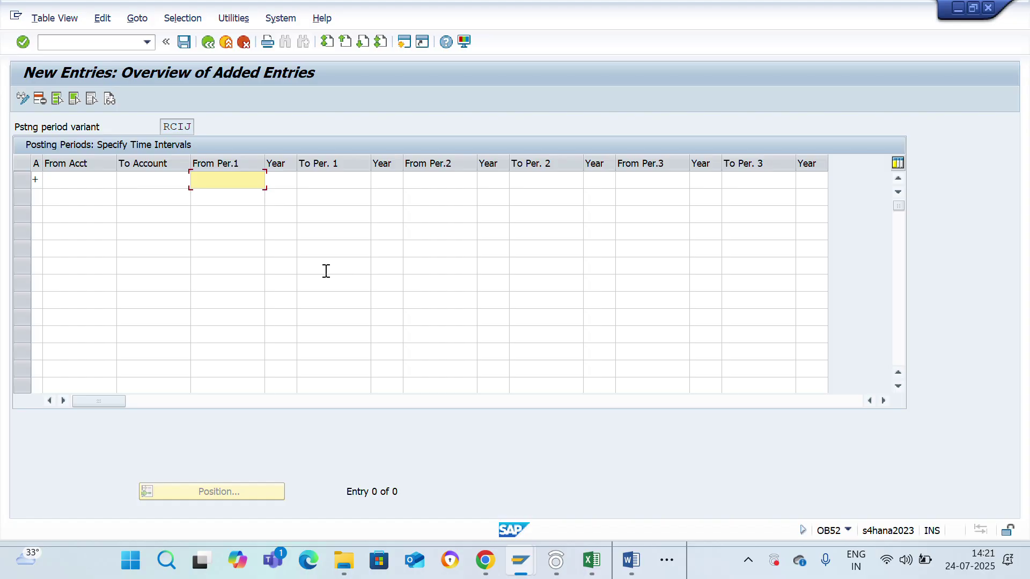
key("Tab")
type("202")
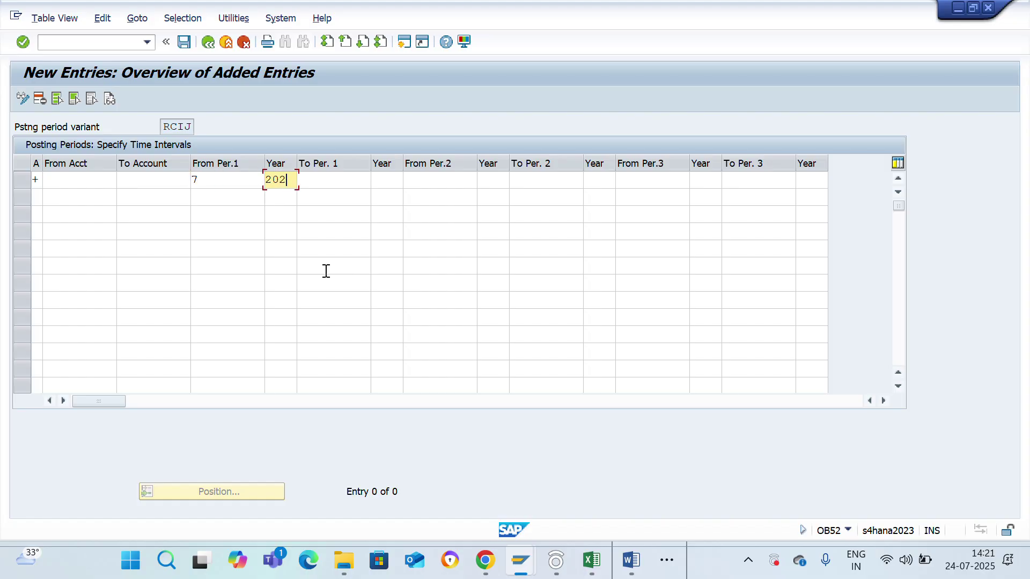
type("5")
key("Tab")
type("7")
key("Tab")
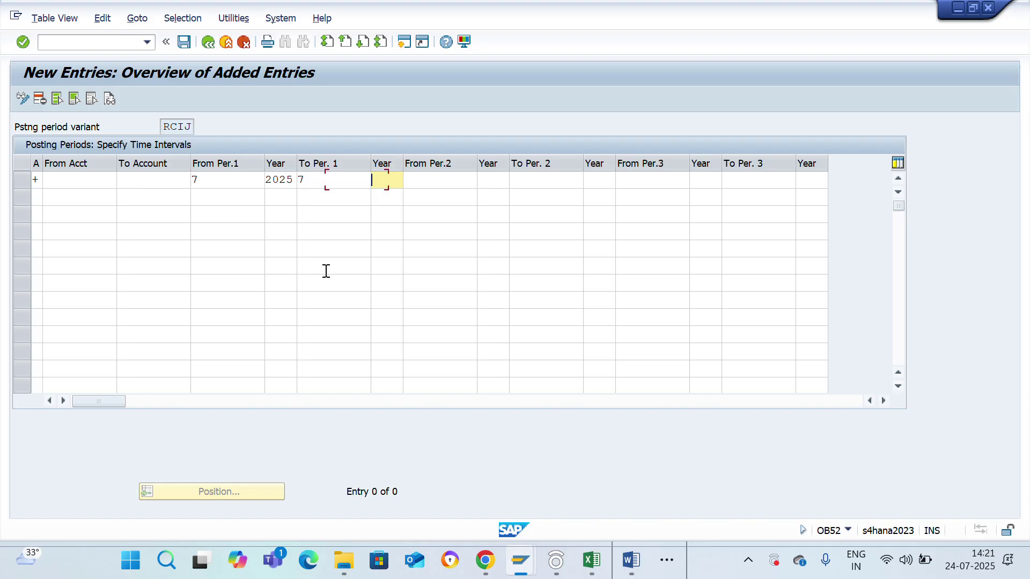
type("2025")
key("Tab")
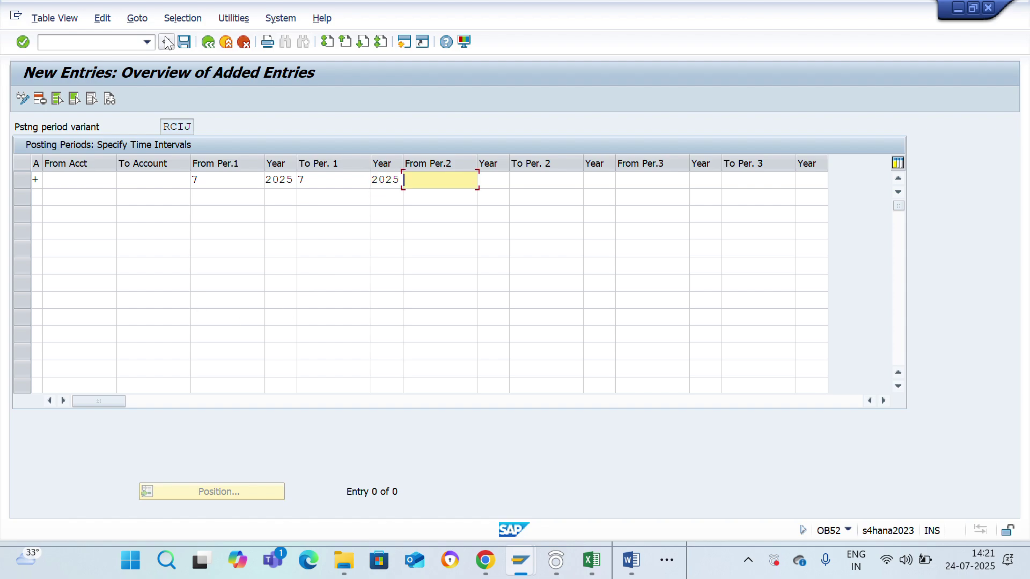
left_click(184, 41)
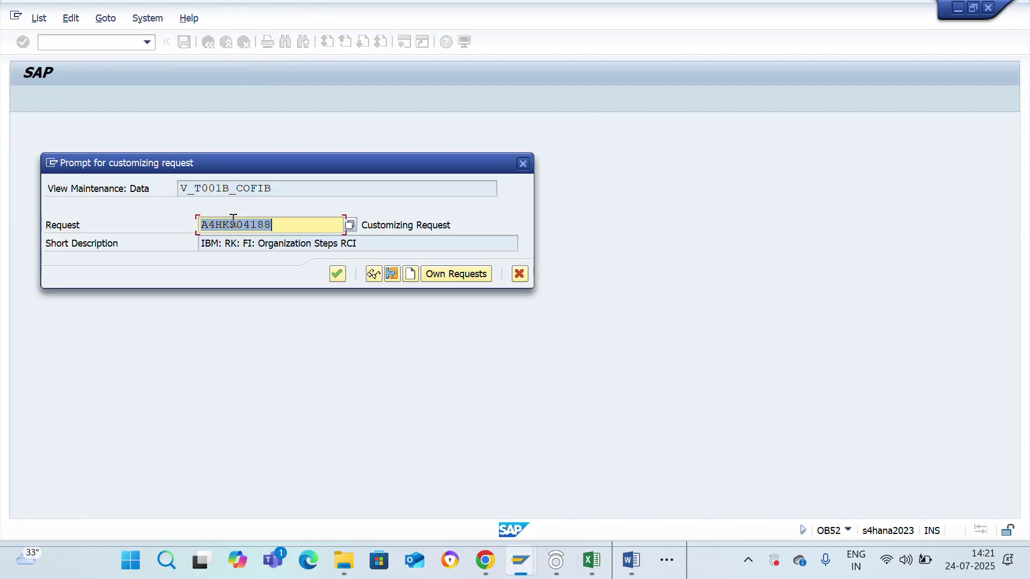
key("Return")
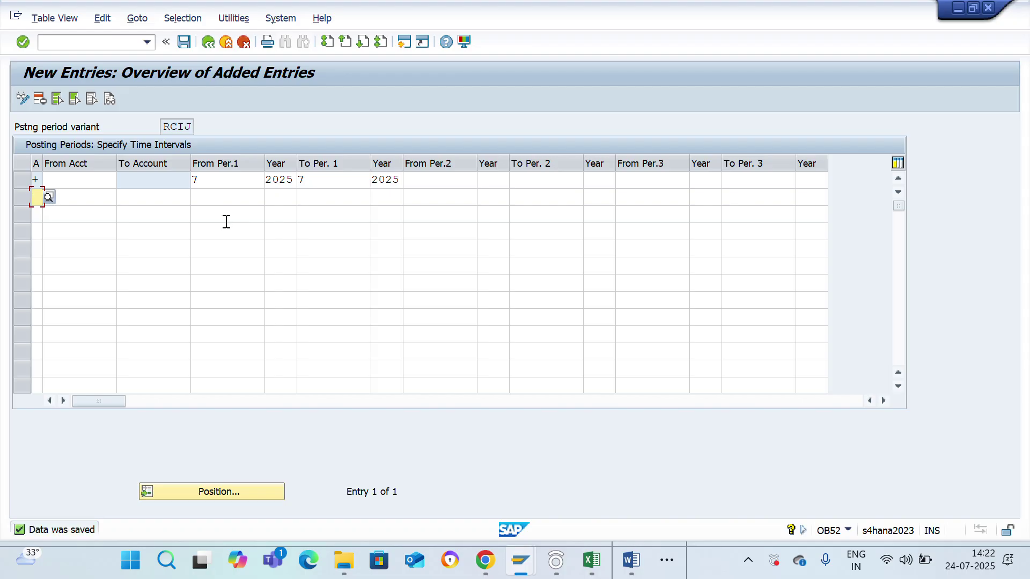
Check the saved period and year values of the RCIJ entry and return to the IMG.
left_click(221, 181)
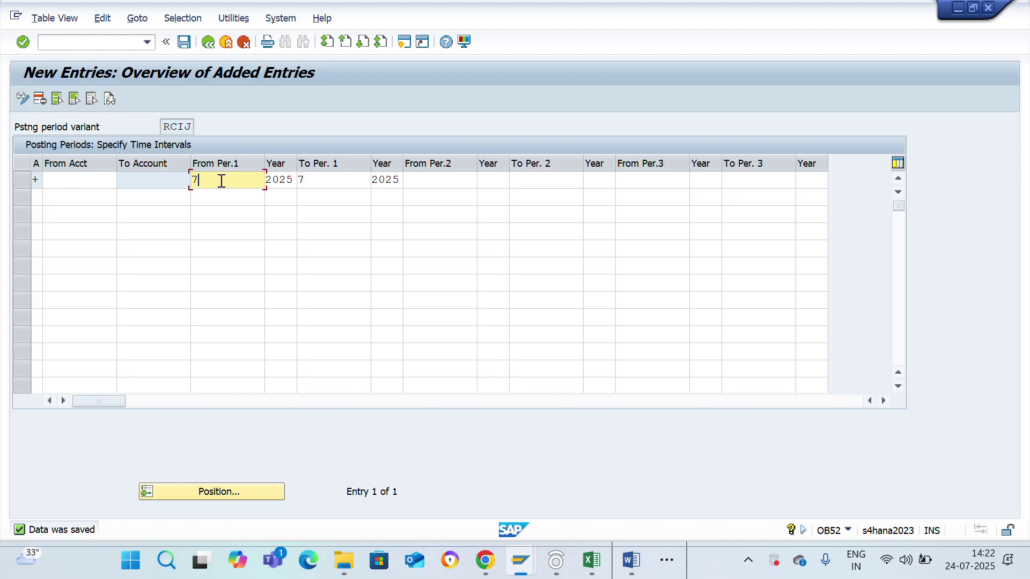
left_click(316, 179)
left_click_drag(317, 179, 268, 178)
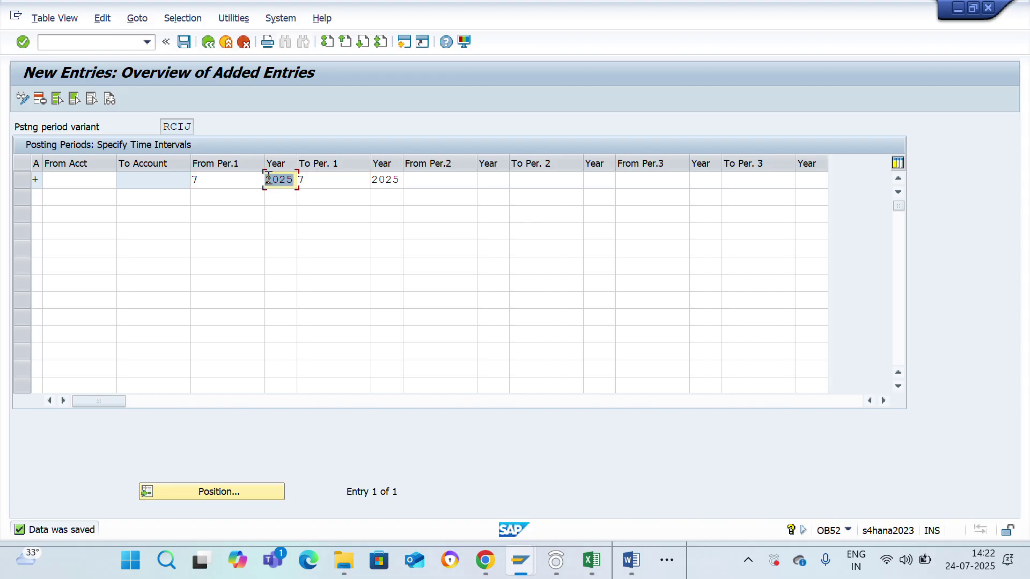
left_click(210, 43)
left_click(213, 43)
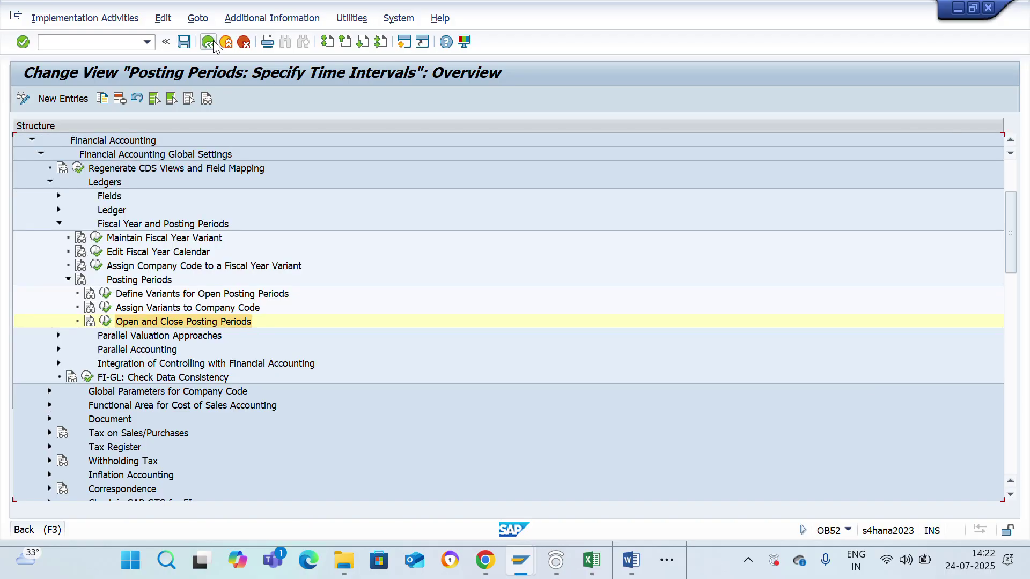
Switch to the Excel workbook and select the ledger table in B7:J10 on the Day-25 sheet for review.
key("alt+Tab")
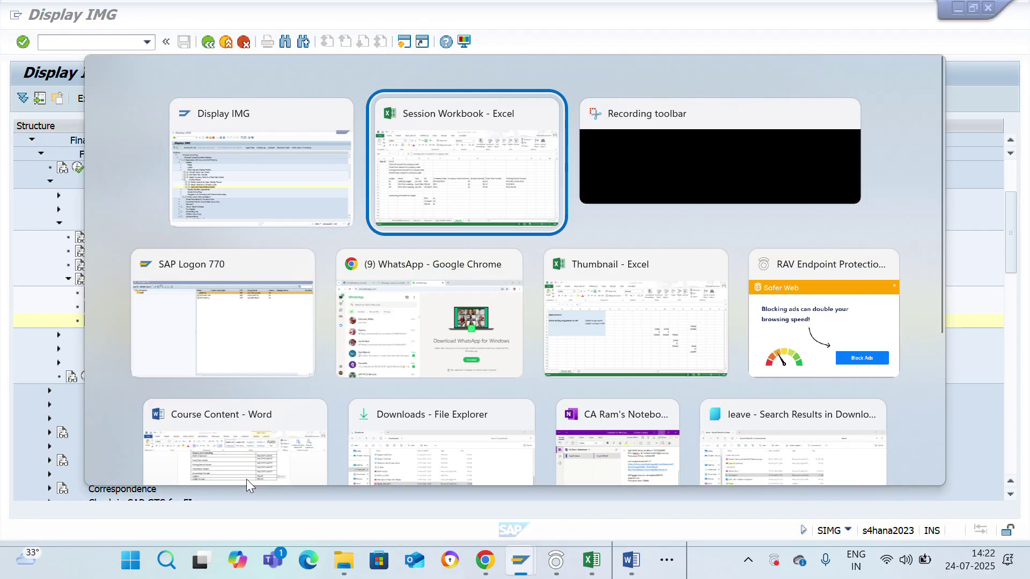
key("Down")
key("Down")
key("Down")
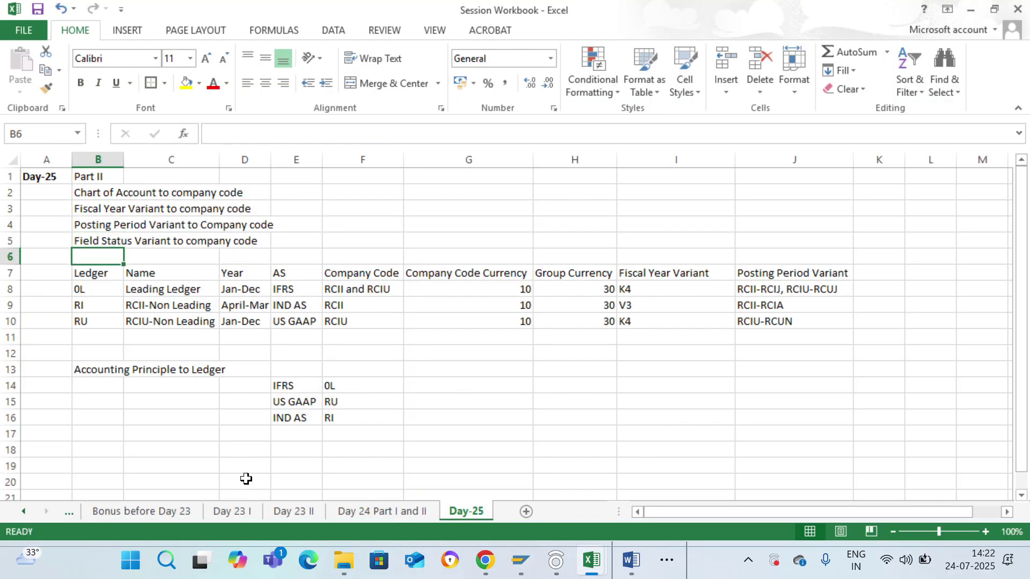
key("shift+Down")
key("shift+Down")
key("shift+Down")
key("shift+Right")
key("shift+Right")
key("shift+Right")
key("shift+Right")
key("shift+Right")
key("shift+Right")
key("shift+Right")
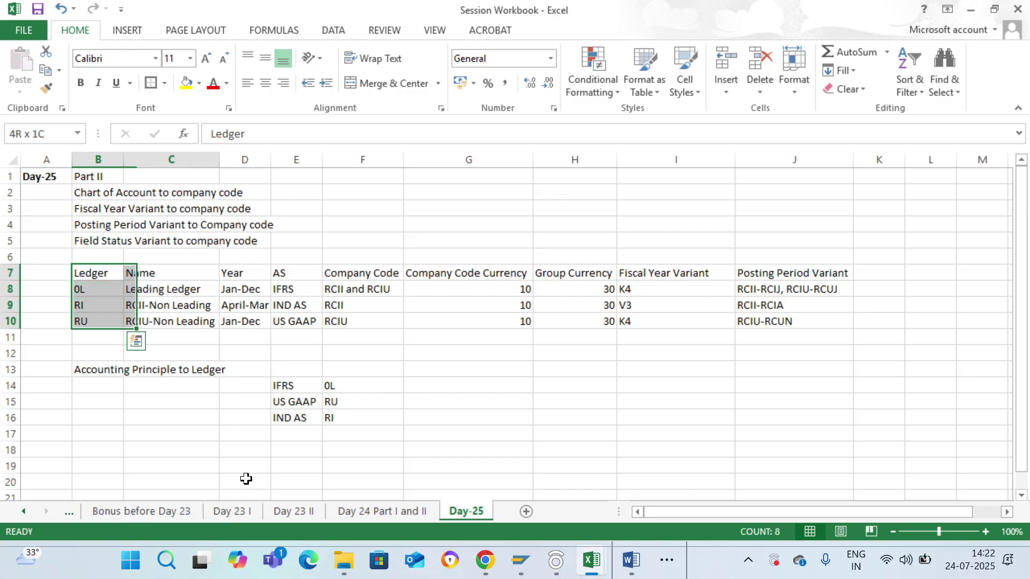
key("shift+Right")
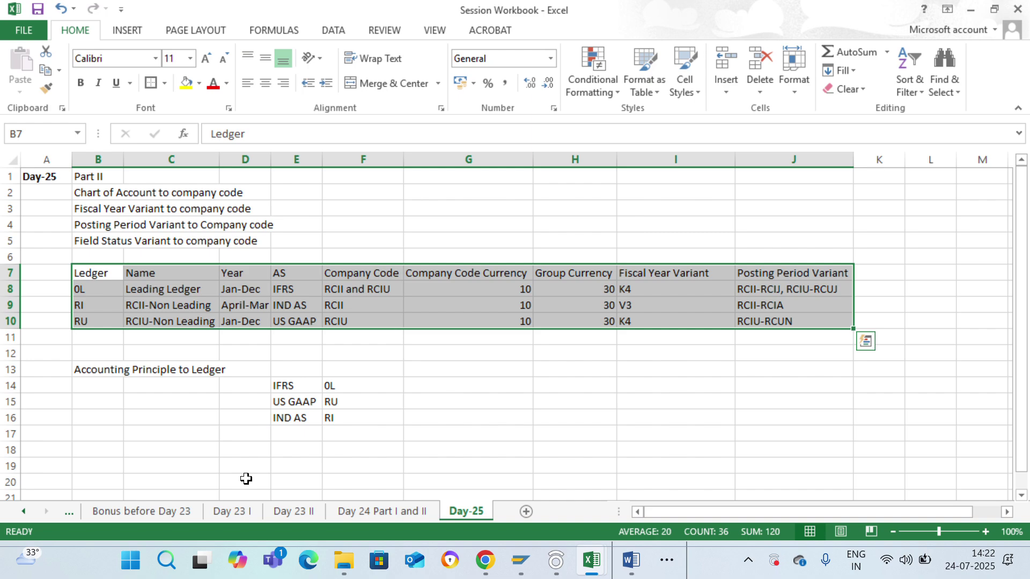
Review the leading ledger 0L and the non-leading ledgers RI and RU in rows 8 to 10.
key("Down")
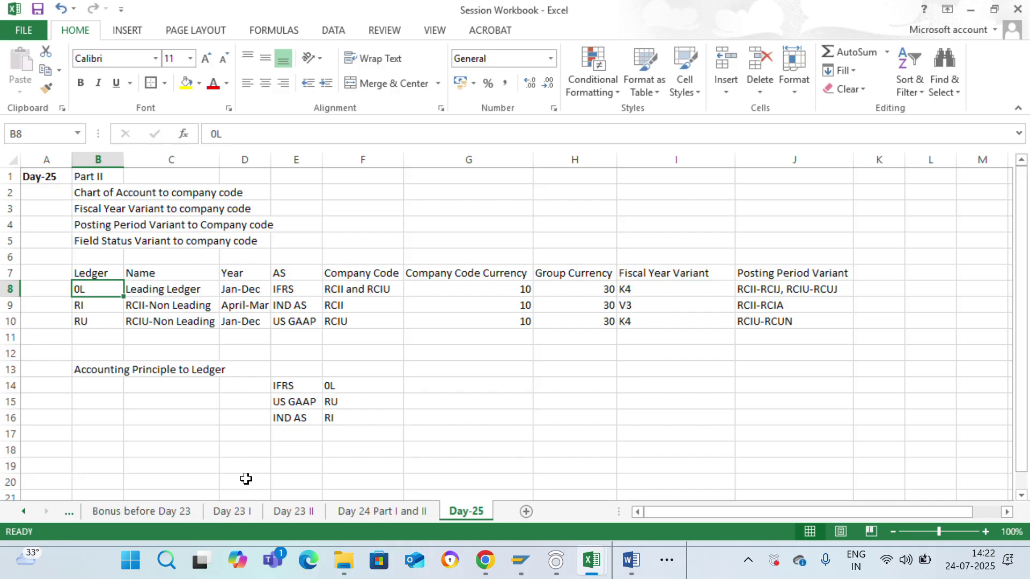
key("Down")
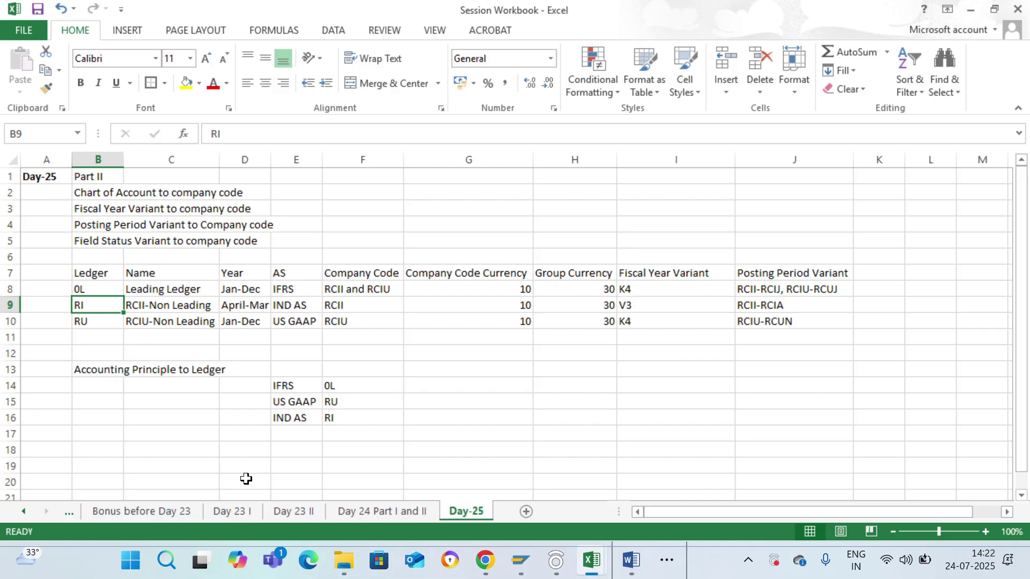
key("Up")
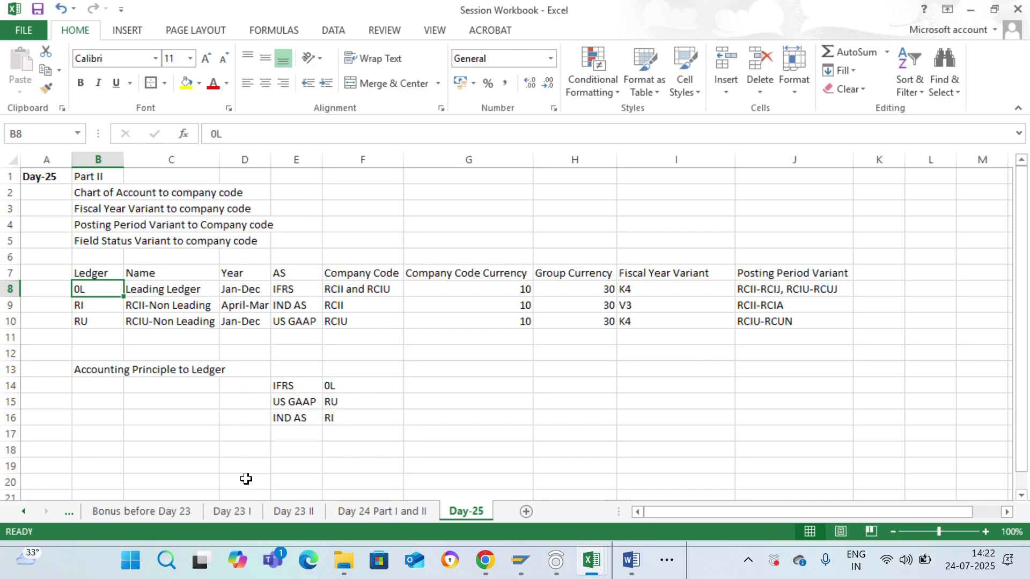
key("Down")
key("shift+Down")
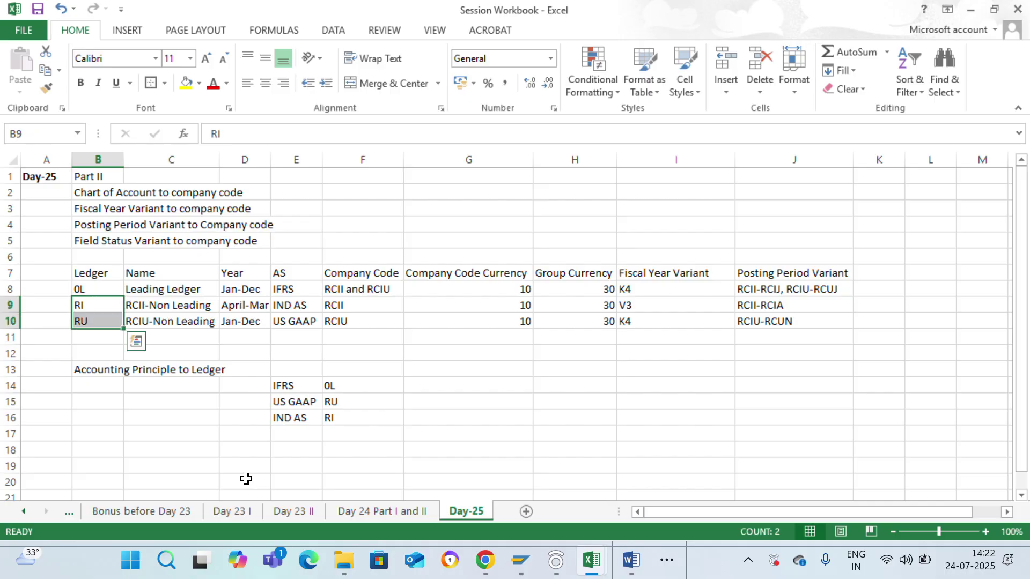
key("Return")
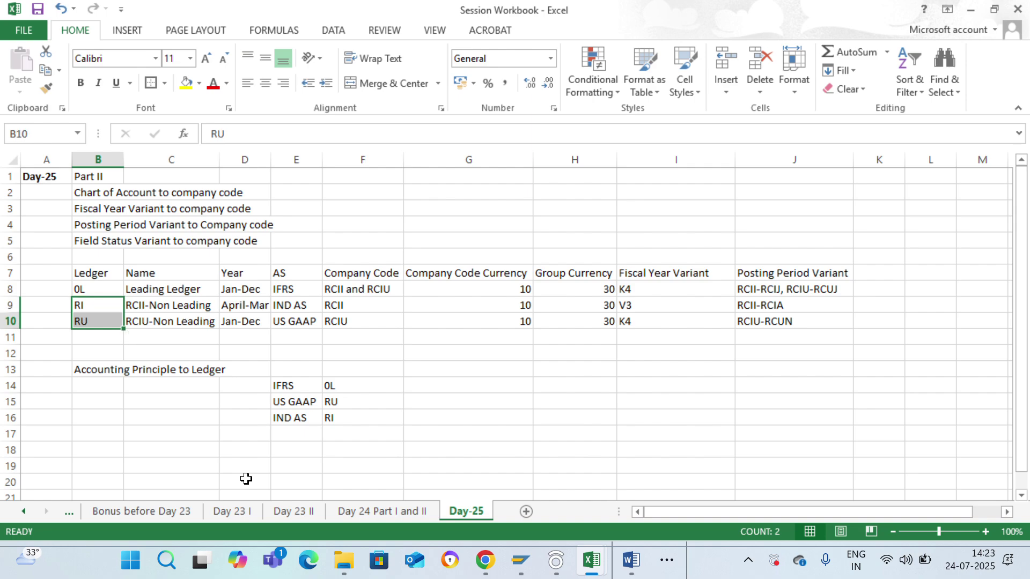
key("Up")
key("Up")
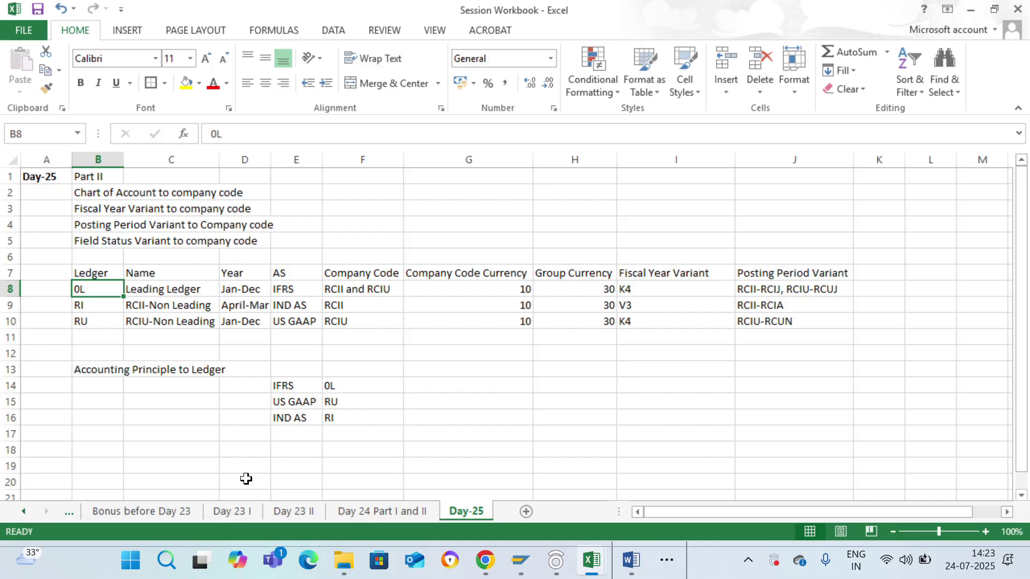
key("Down")
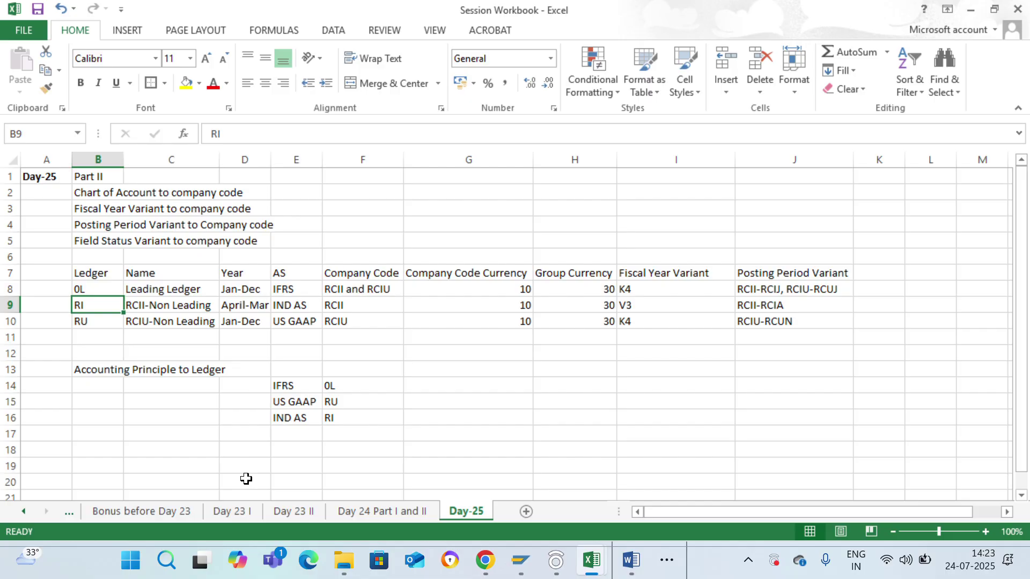
key("Down")
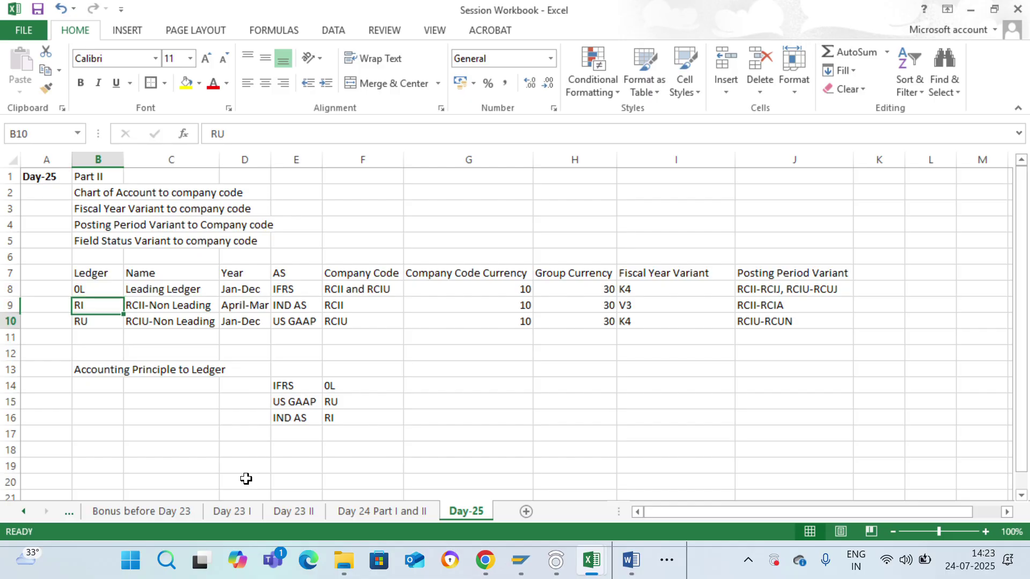
key("Up")
key("Up")
key("Up")
Switch back to the SAP IMG, collapse Fiscal Year and Posting Periods and expand the Ledger node.
key("alt+Tab")
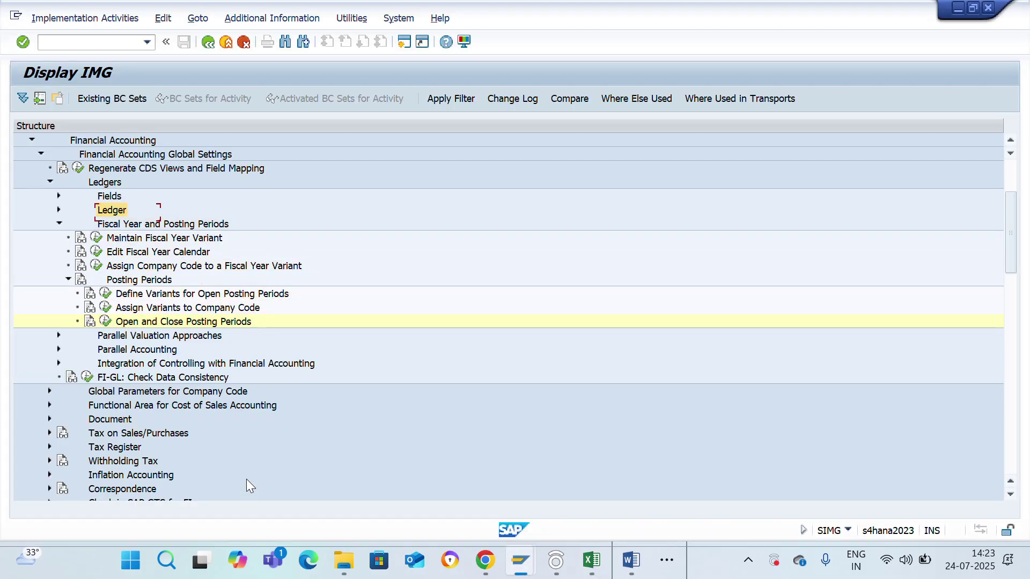
key("Down")
key("Left")
key("Up")
key("Right")
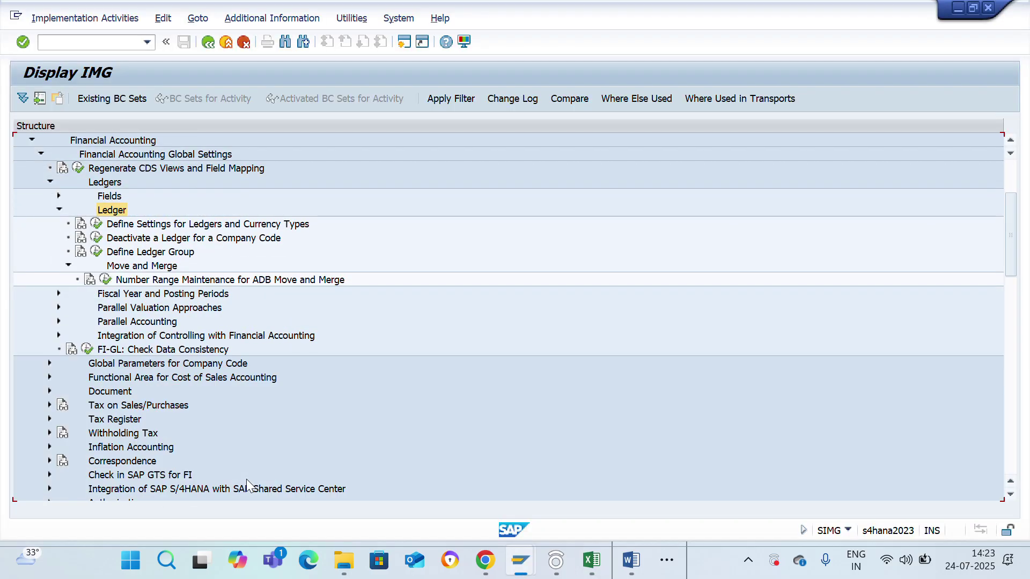
Execute the IMG activity Define Settings for Ledgers and Currency Types.
key("Down")
key("Left")
key("Return")
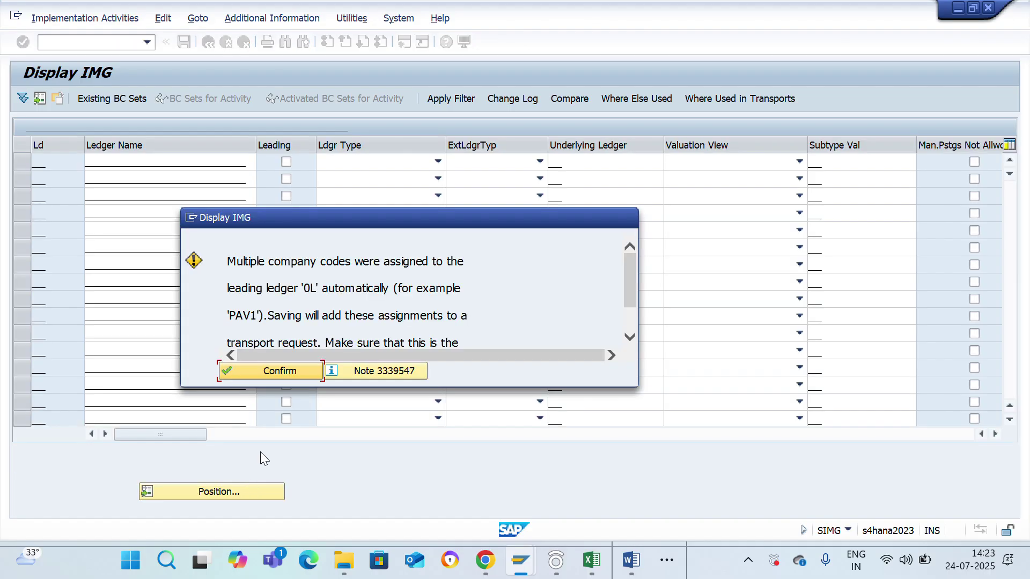
Confirm the consistency messages, select leading ledger 0L and open its Company Code Settings for the Ledger.
left_click(262, 365)
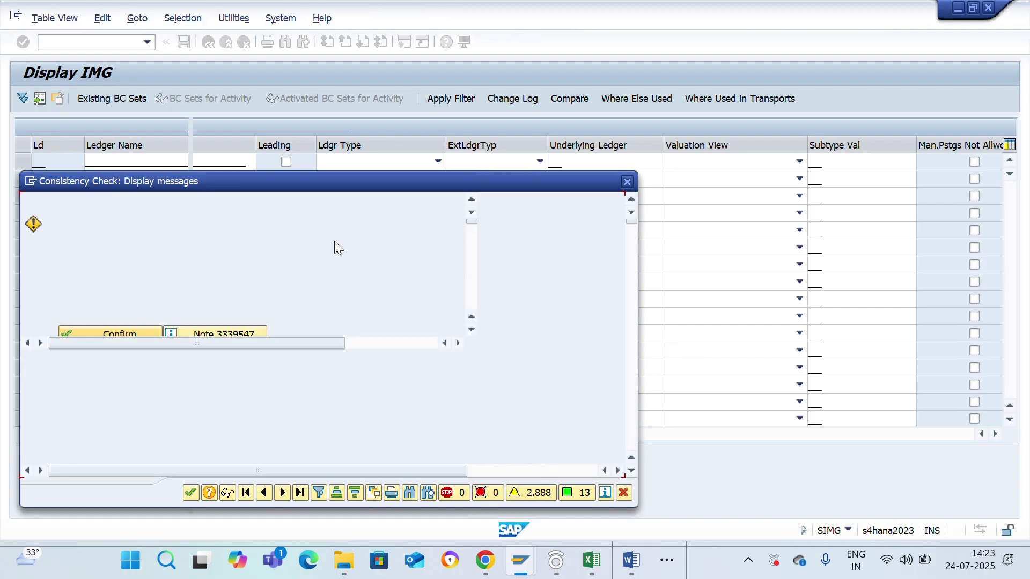
left_click(191, 492)
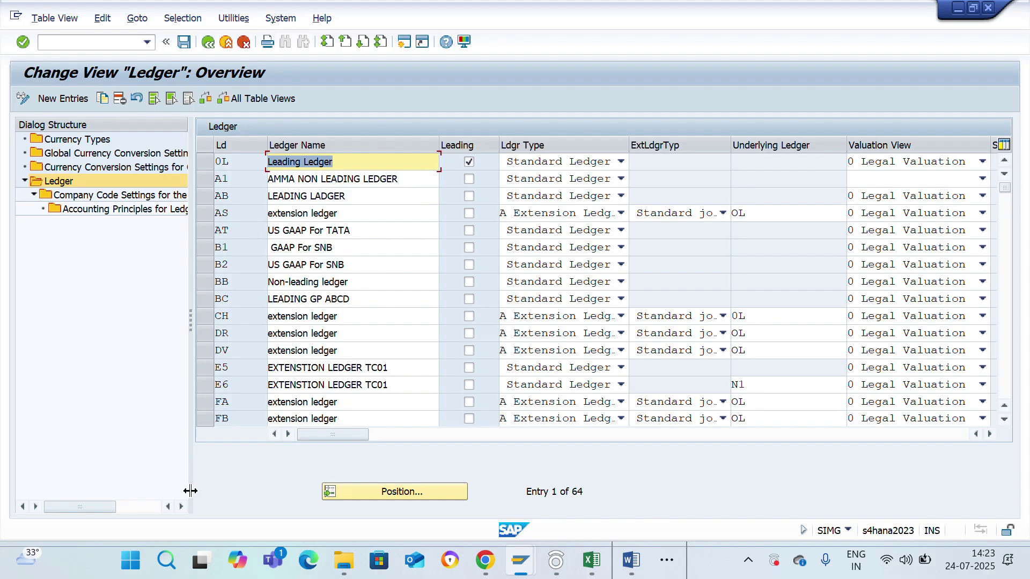
left_click(206, 165)
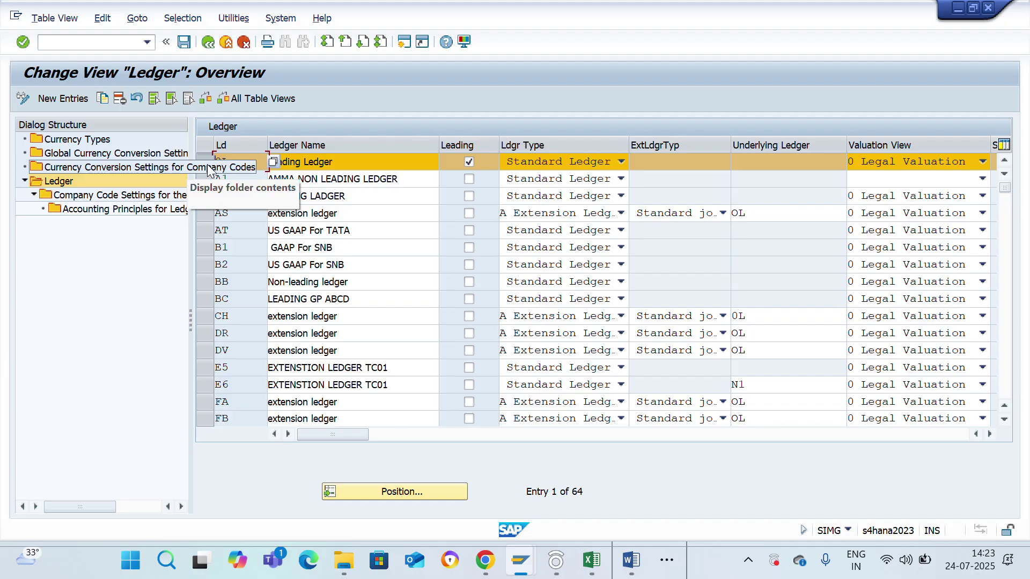
double_click(93, 197)
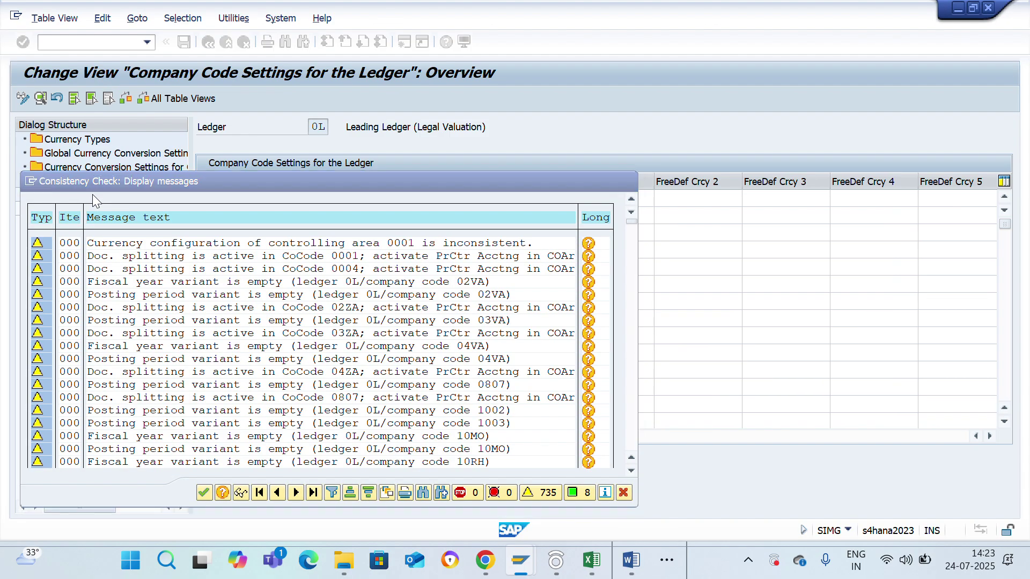
key("Return")
Position the company code list of ledger 0L on RCII and select its row.
left_click(380, 491)
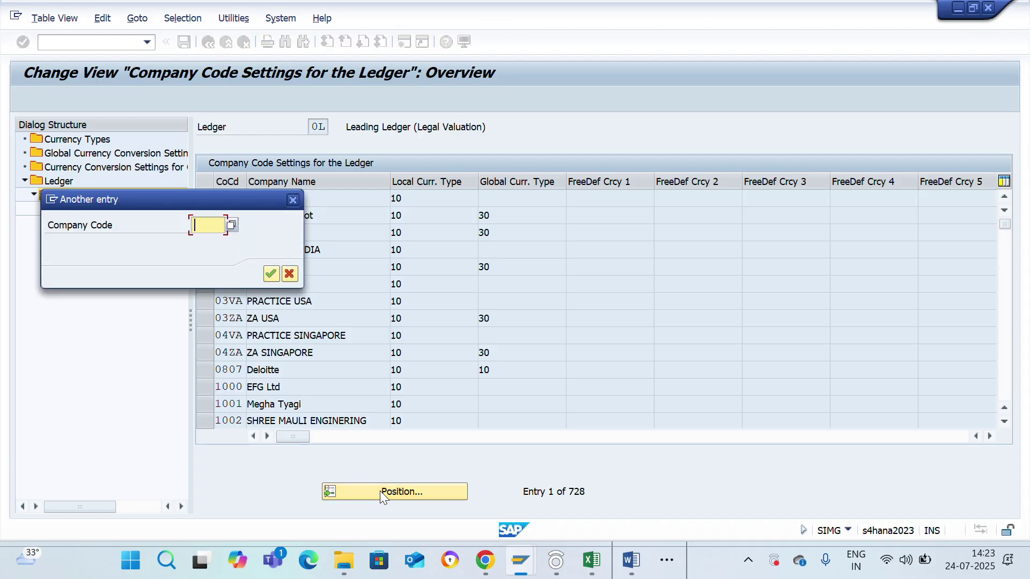
type("rcii")
key("Return")
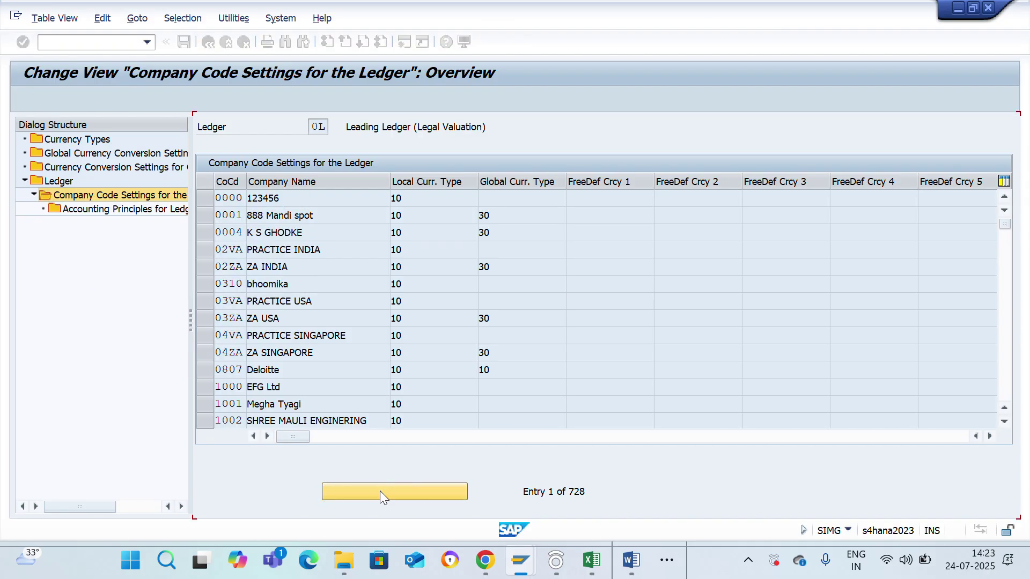
left_click(205, 202)
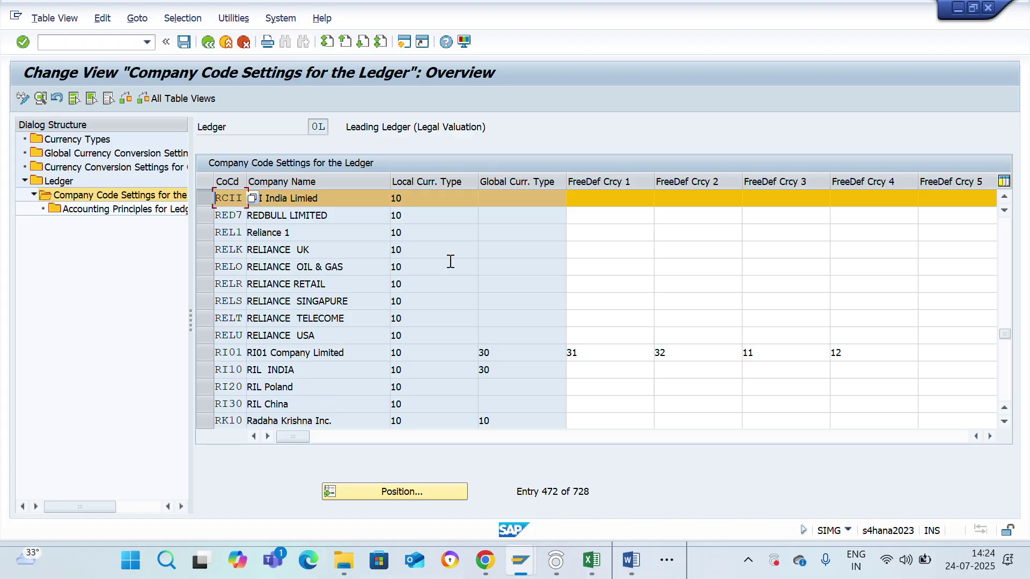
Review RCII's local and global currency types and its first to third FI currencies in ledger 0L.
left_click_drag(409, 198, 381, 195)
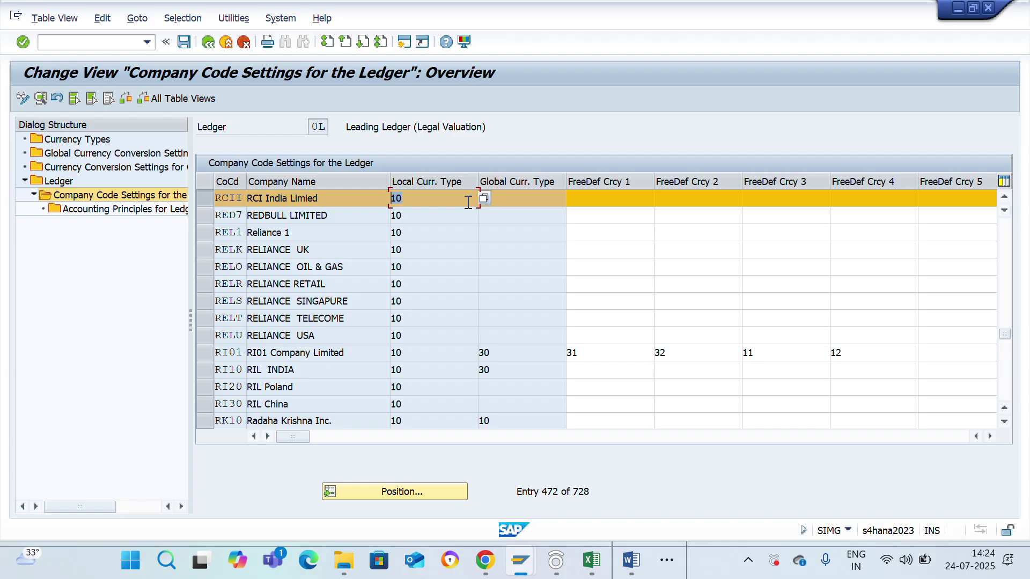
left_click(525, 193)
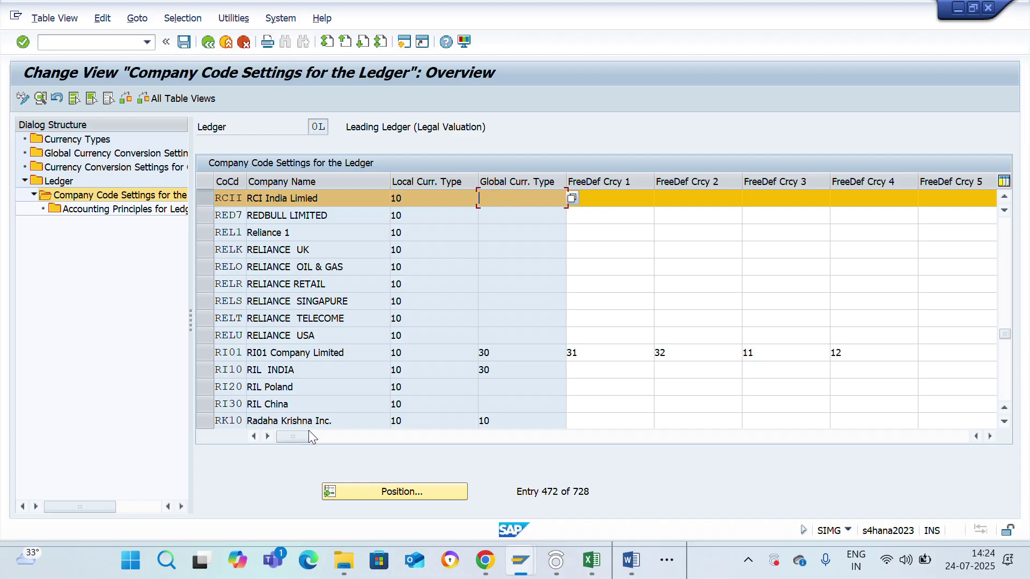
left_click_drag(291, 435, 733, 441)
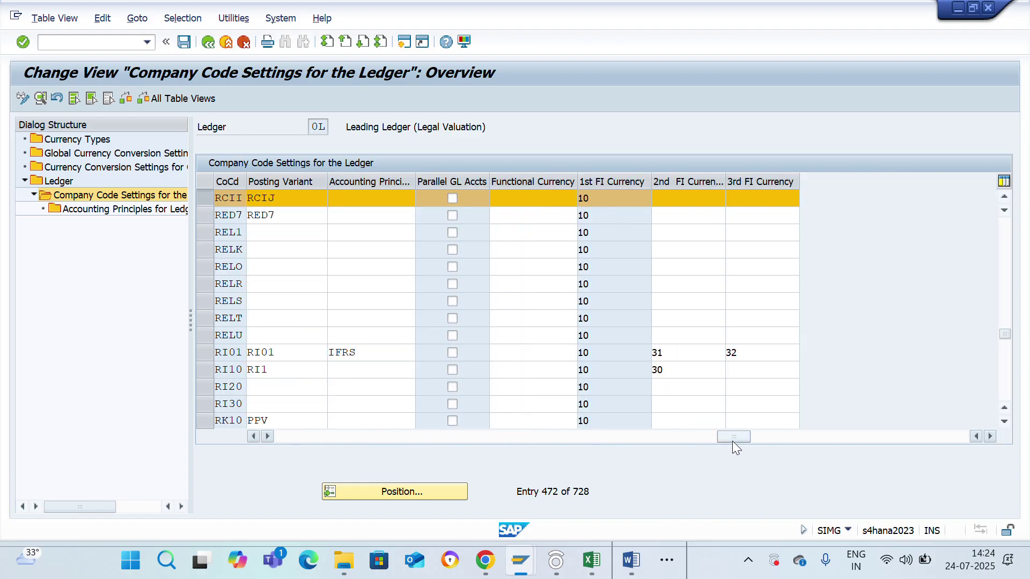
left_click(700, 198)
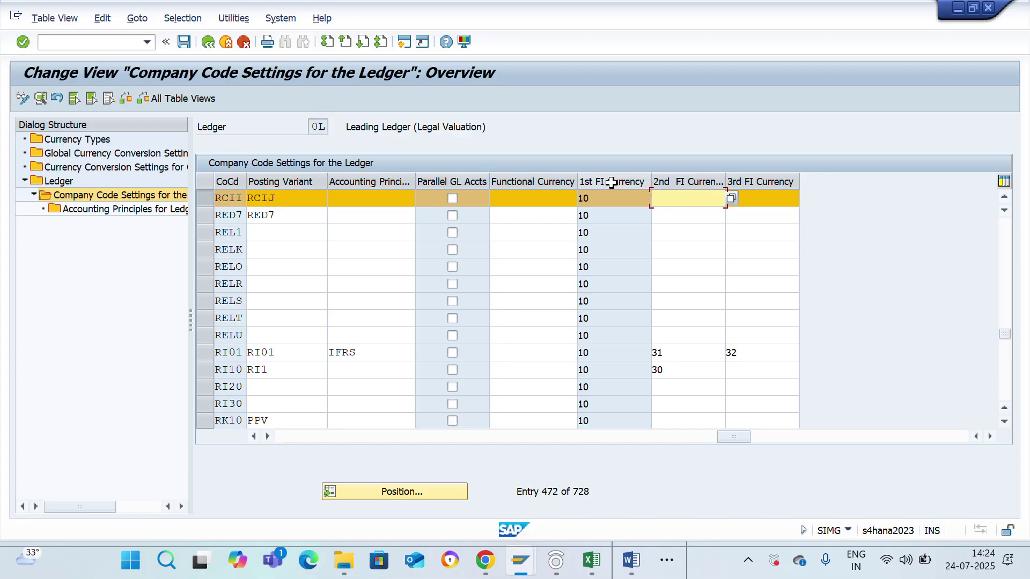
left_click(733, 200)
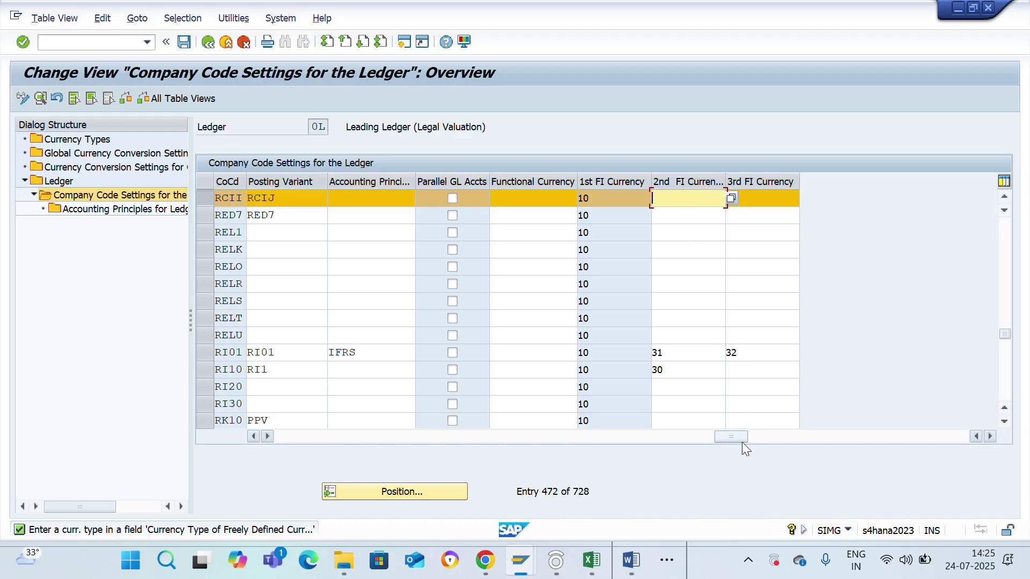
left_click_drag(735, 433, 268, 438)
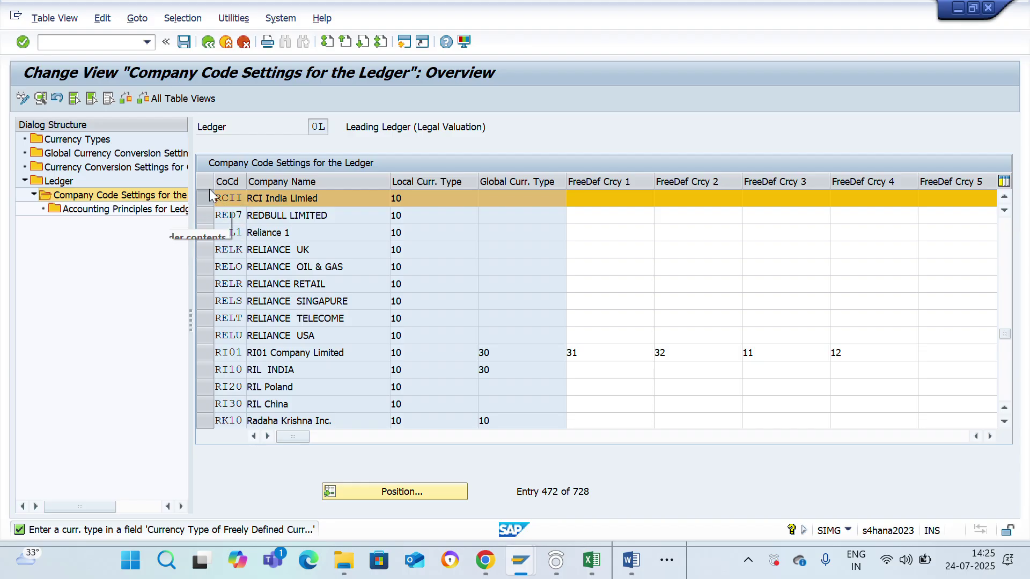
Open RCII's detail settings for ledger 0L and check the ledger's accounting standard in cell E8 of Excel's Day-25 sheet.
double_click(233, 198)
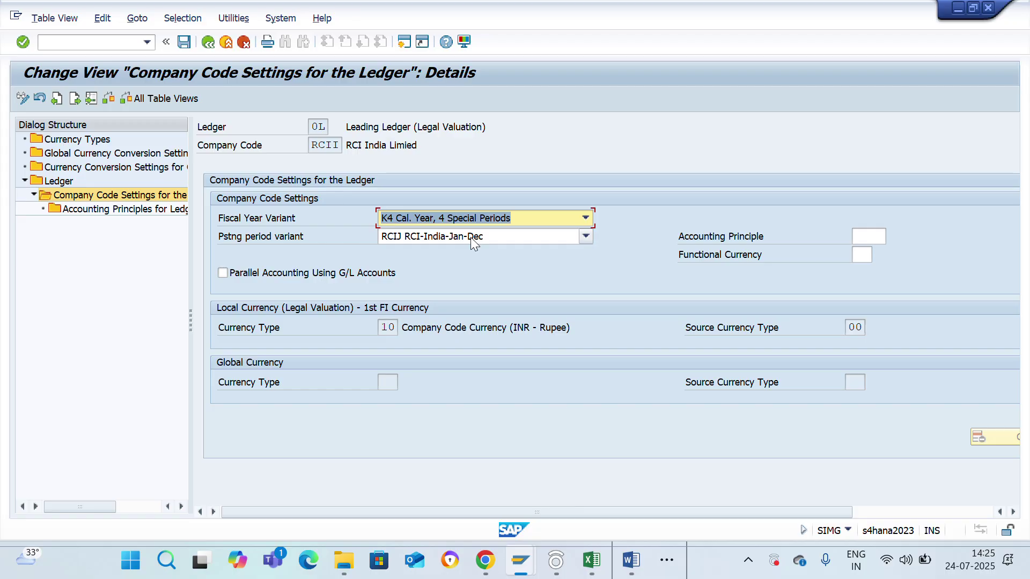
left_click(866, 238)
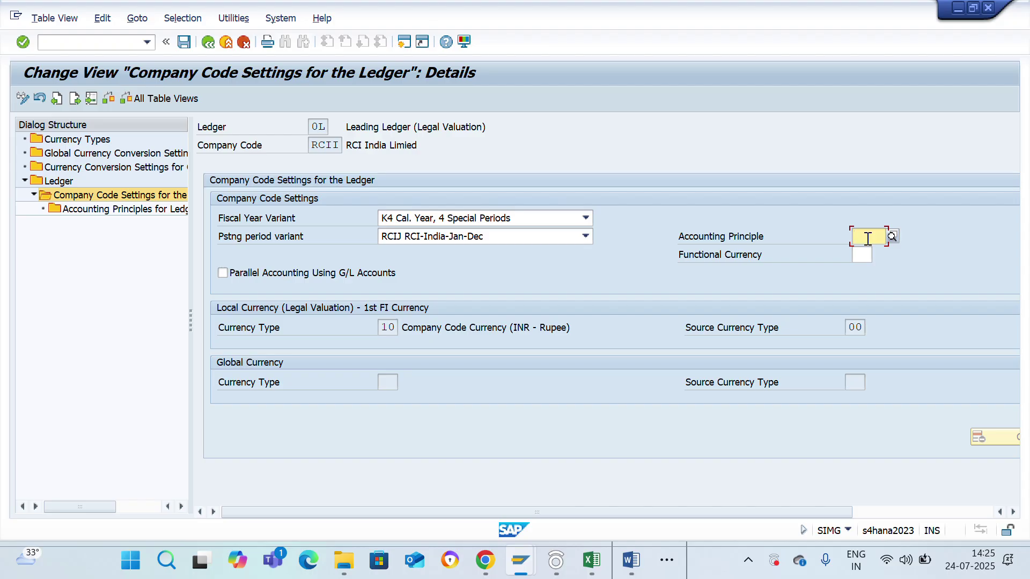
key("alt+Tab")
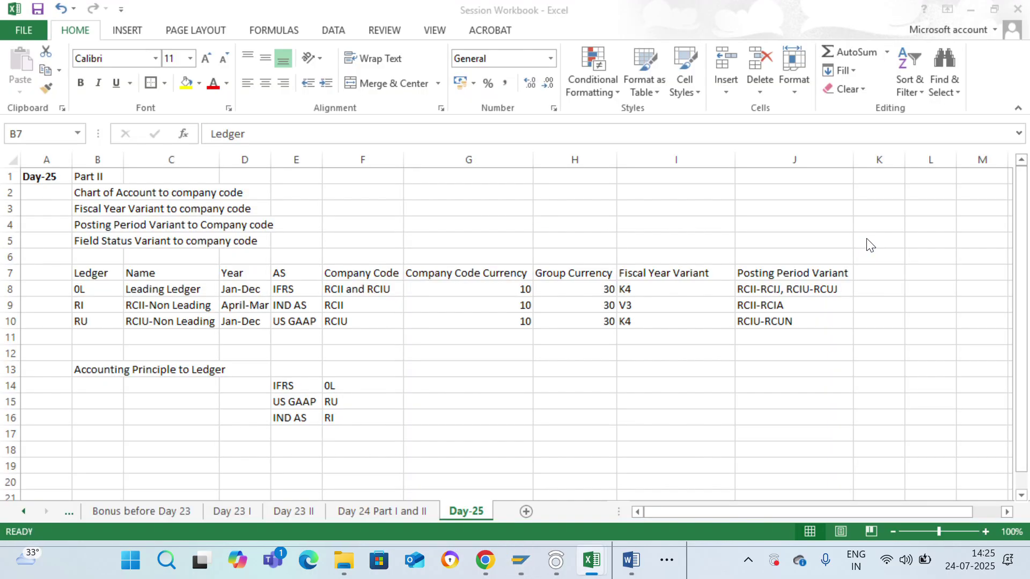
key("Down")
key("Right")
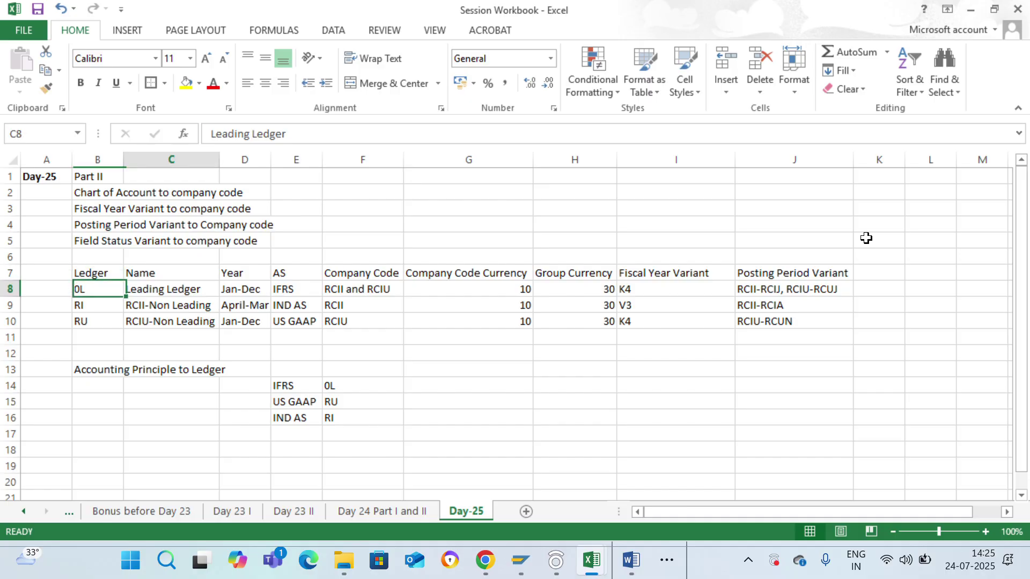
key("Right")
key("Right")
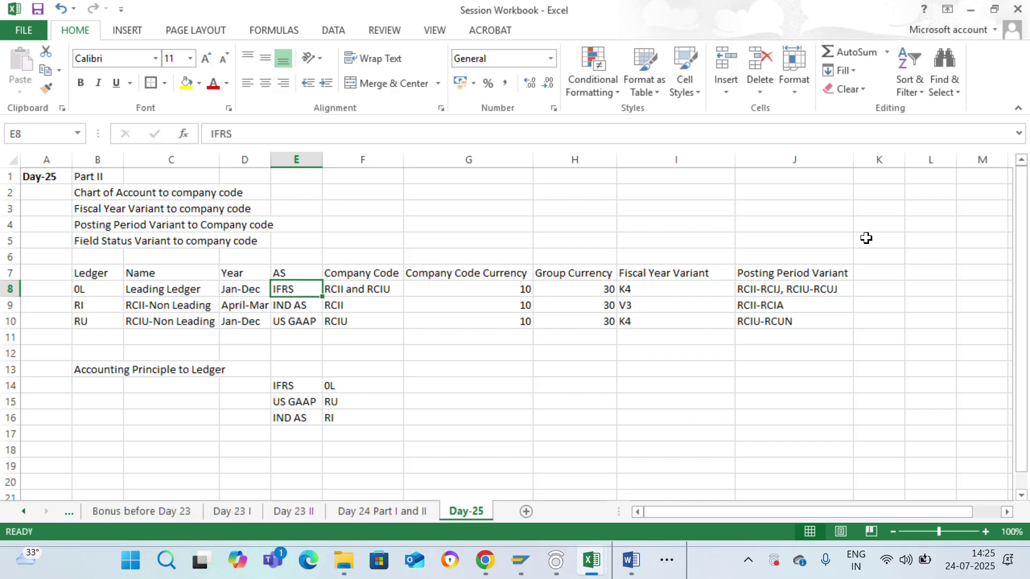
Look up the accounting principle codes in cell C7 of the Day 24 Part I and II sheet.
key("ctrl+Page_Up")
key("Down")
key("Up")
key("Up")
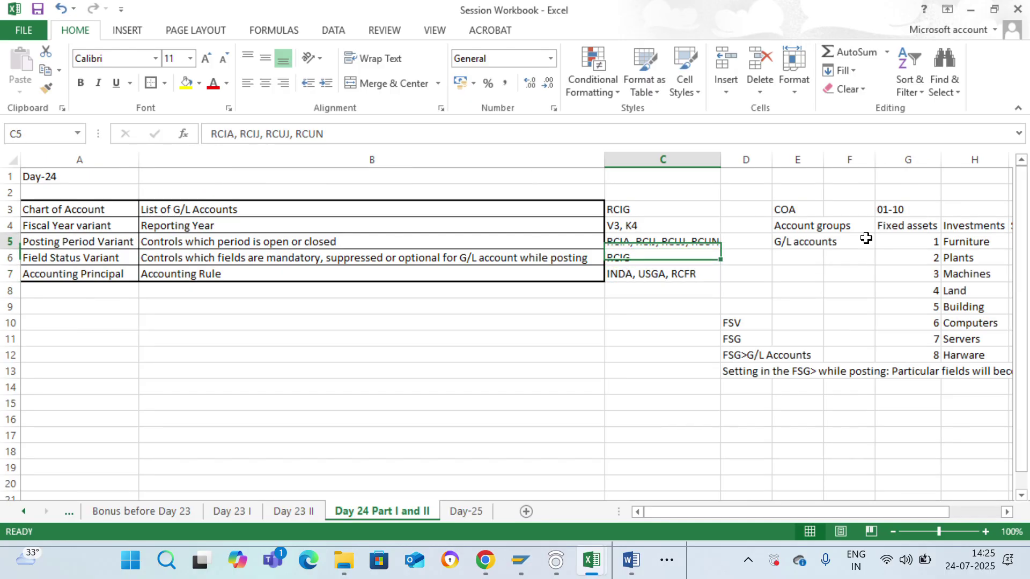
key("Down")
key("Down")
key("Down")
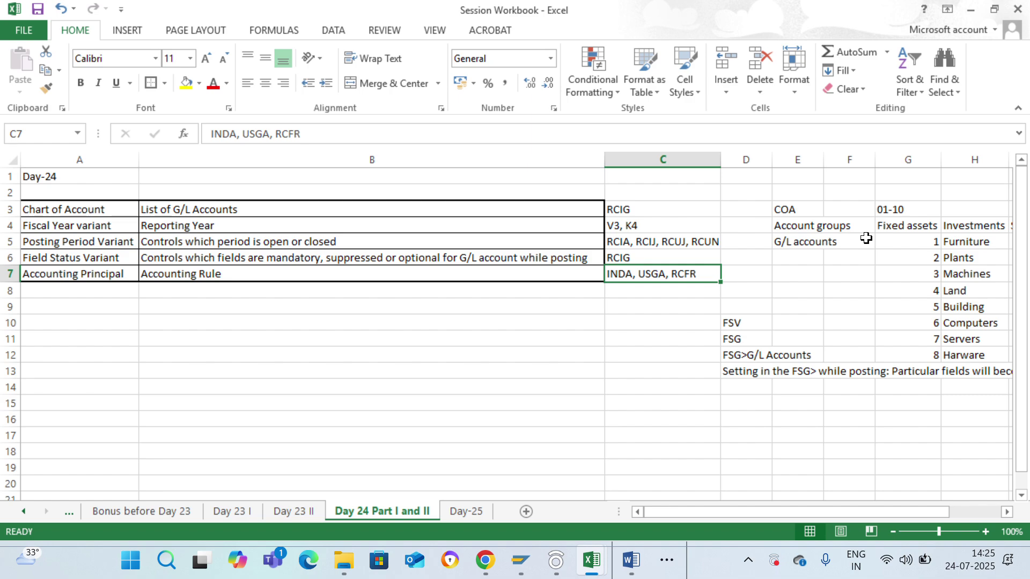
Switch back to SAP, set RCII's accounting principle to RCFR for ledger 0L and save under customizing request A4HK904188.
key("alt+Tab")
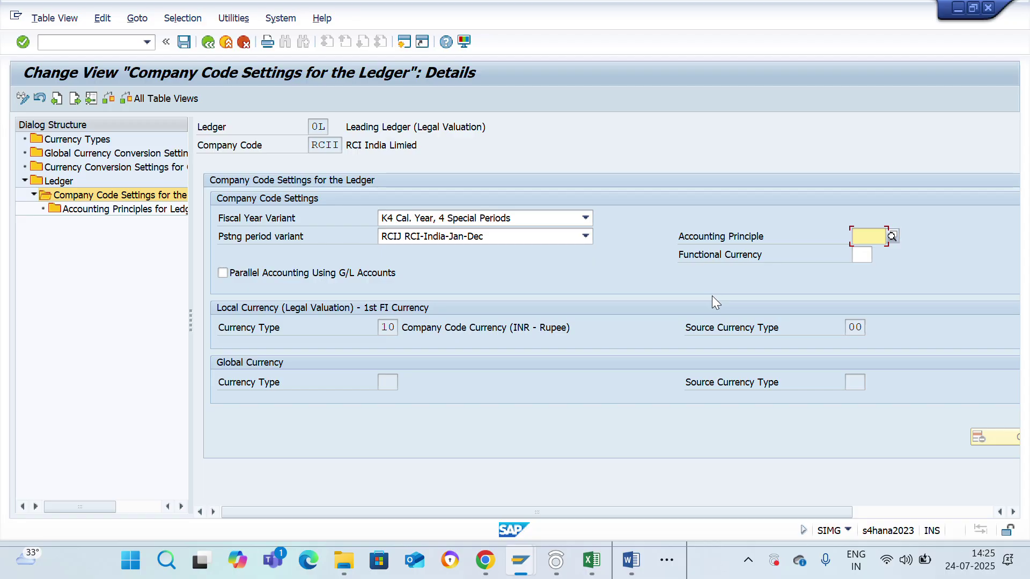
type("RCFR")
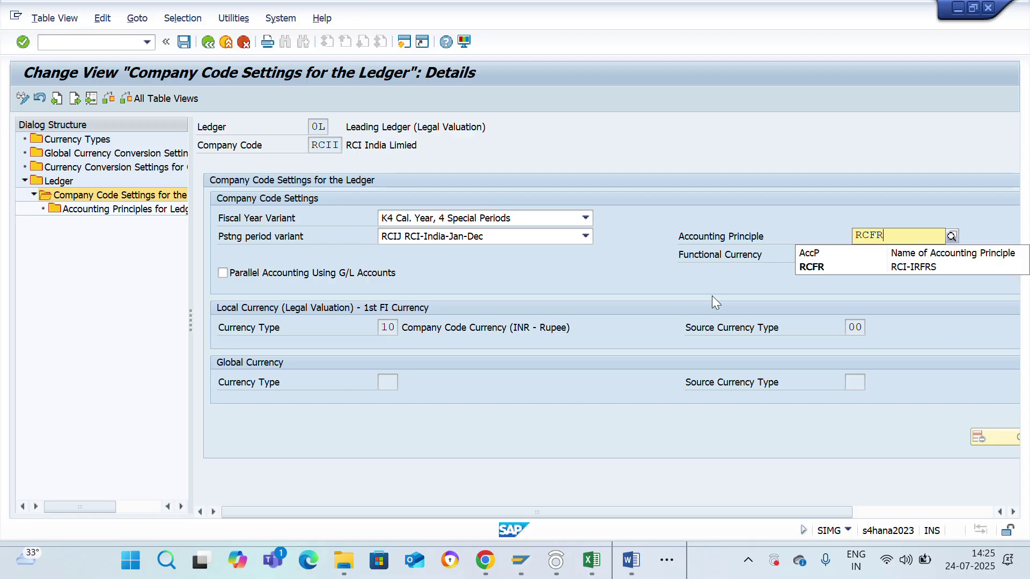
key("Down")
key("Return")
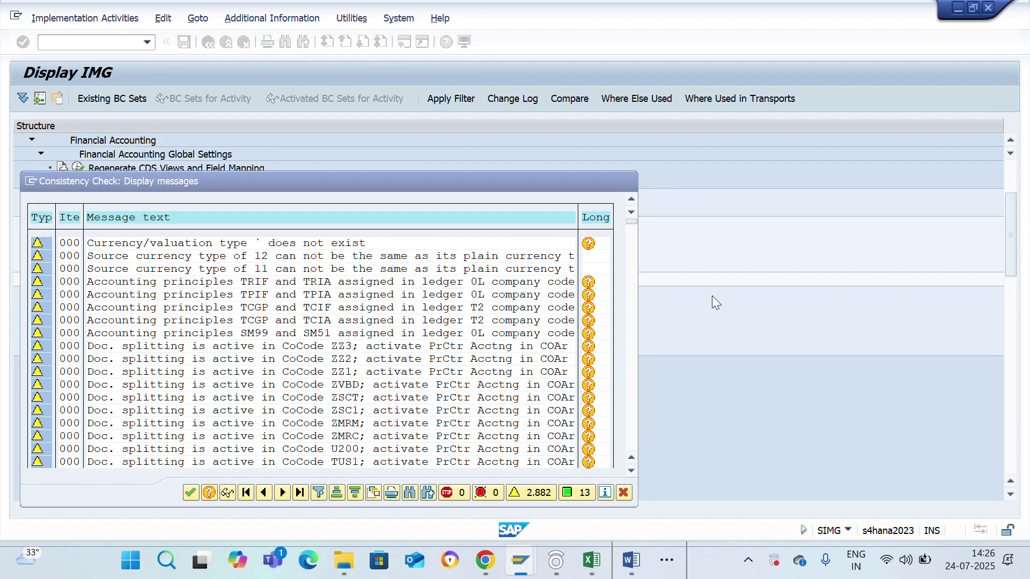
key("Return")
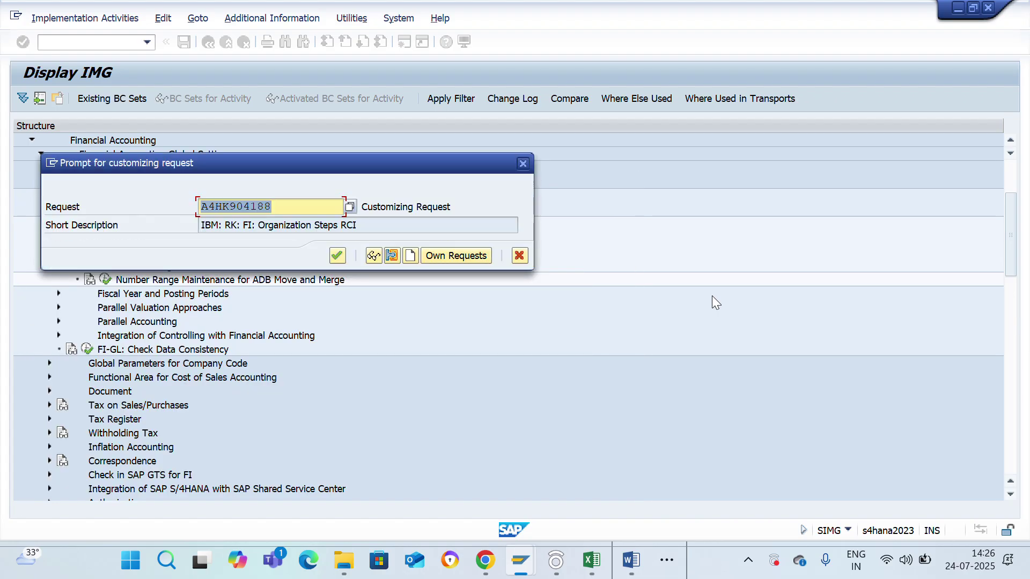
key("Return")
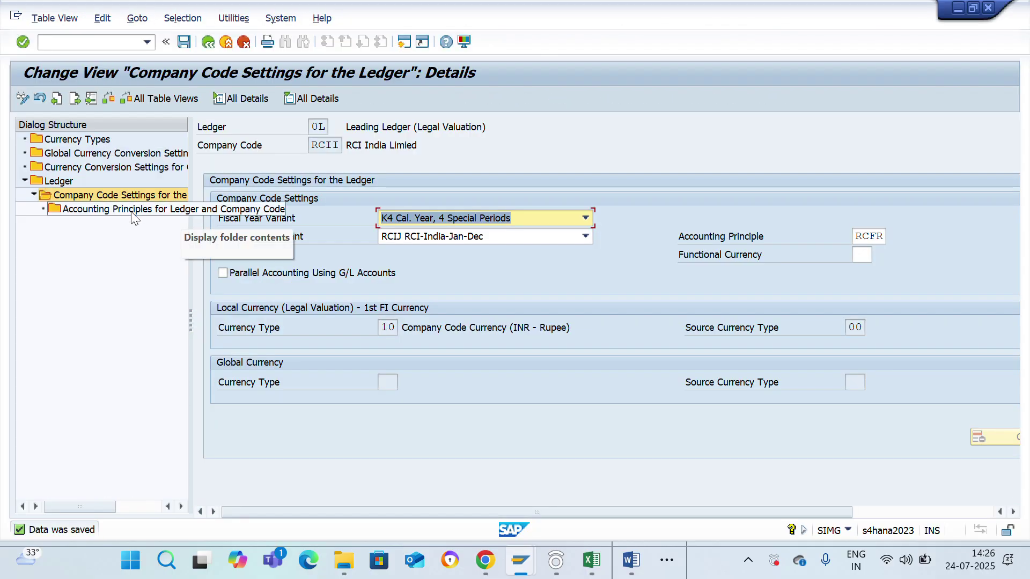
Add accounting principle RCFR as a new entry under Accounting Principles for Ledger and Company Code for 0L and RCII, and save.
double_click(132, 210)
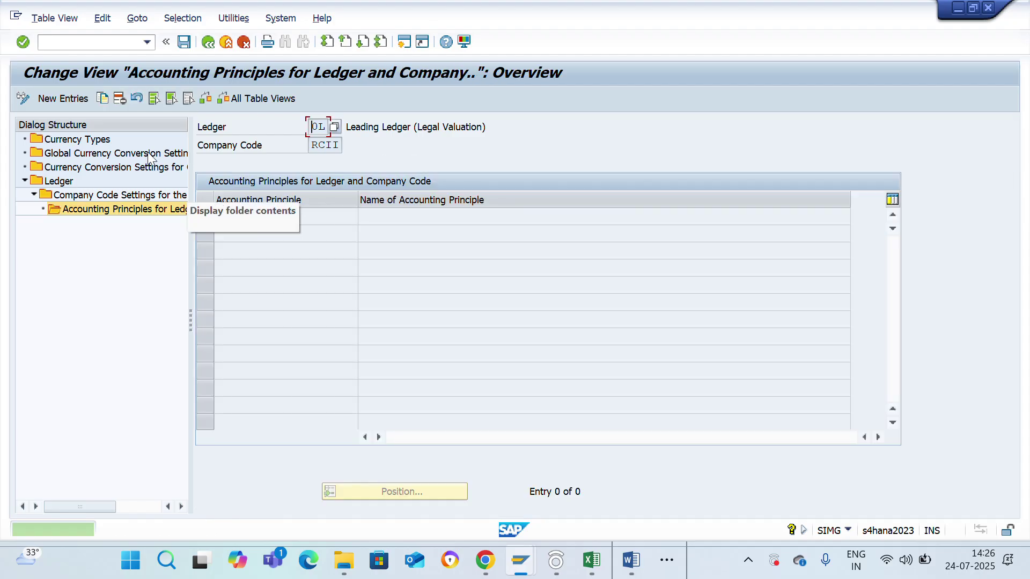
left_click(75, 99)
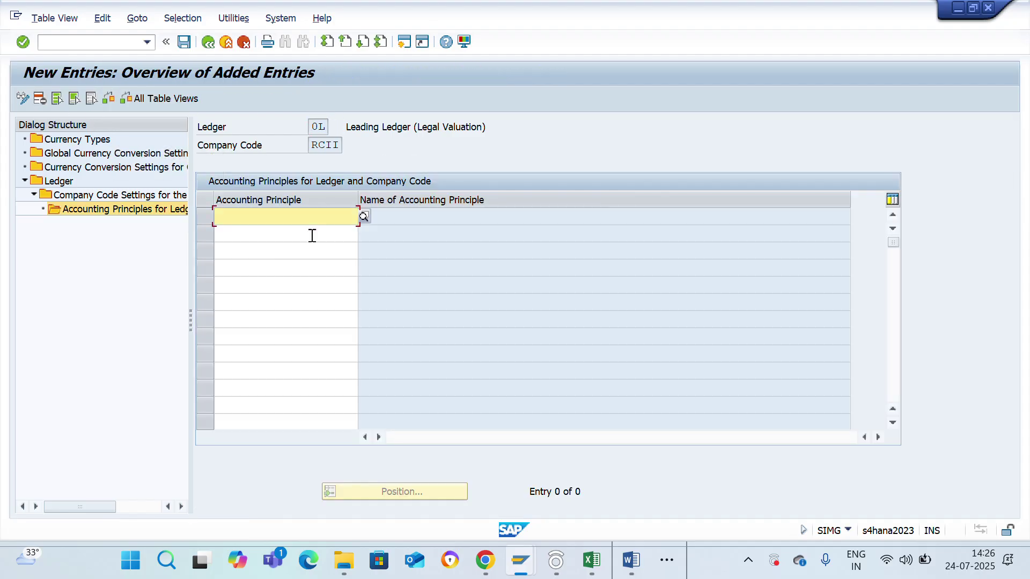
type("RCFR")
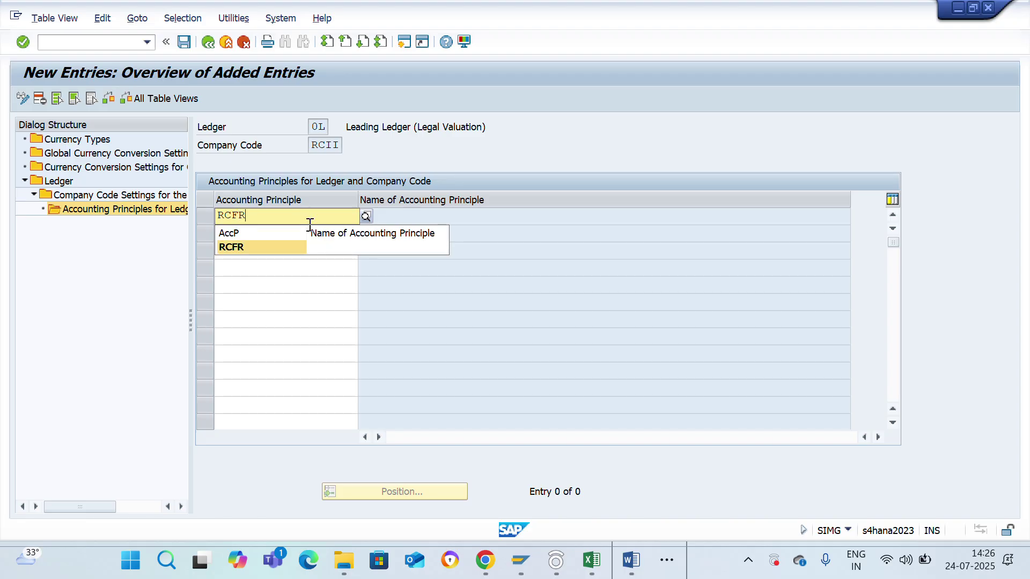
key("Return")
key("Return")
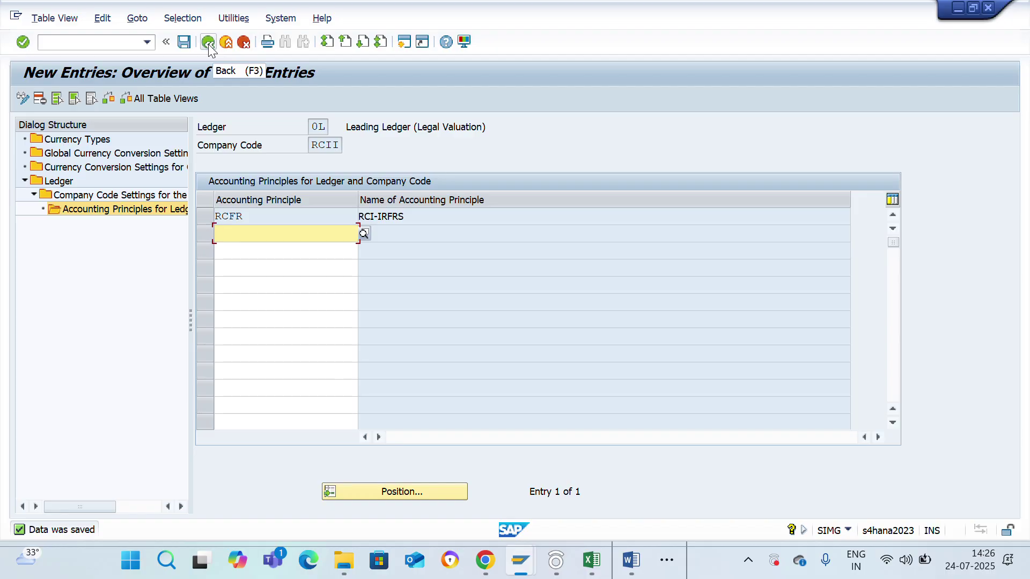
Switch to Excel's Day-25 sheet and review ledger 0L's year, company codes, currencies, fiscal year variant and posting period variants in row 8.
key("alt+Tab")
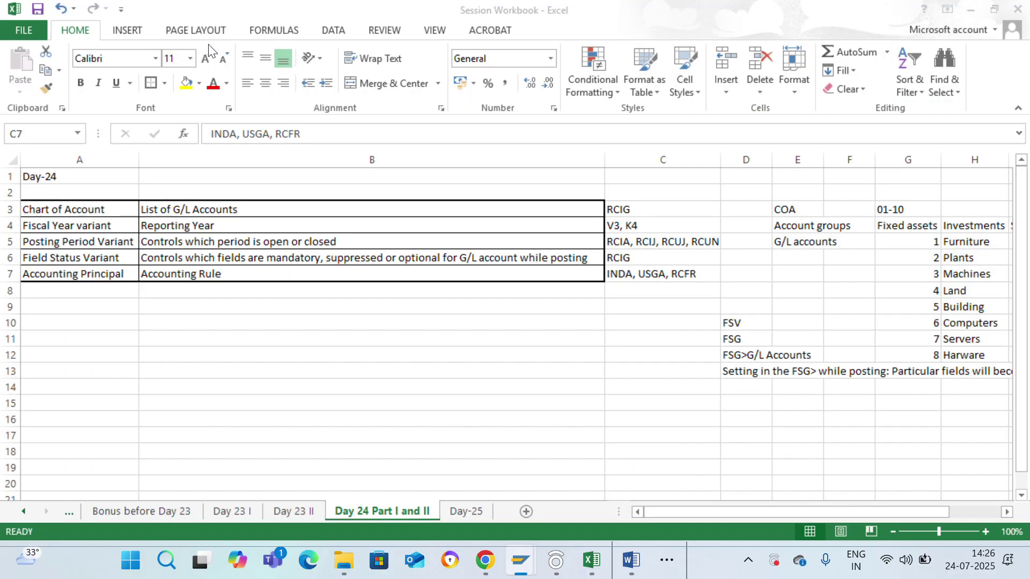
key("ctrl+Page_Down")
key("Left")
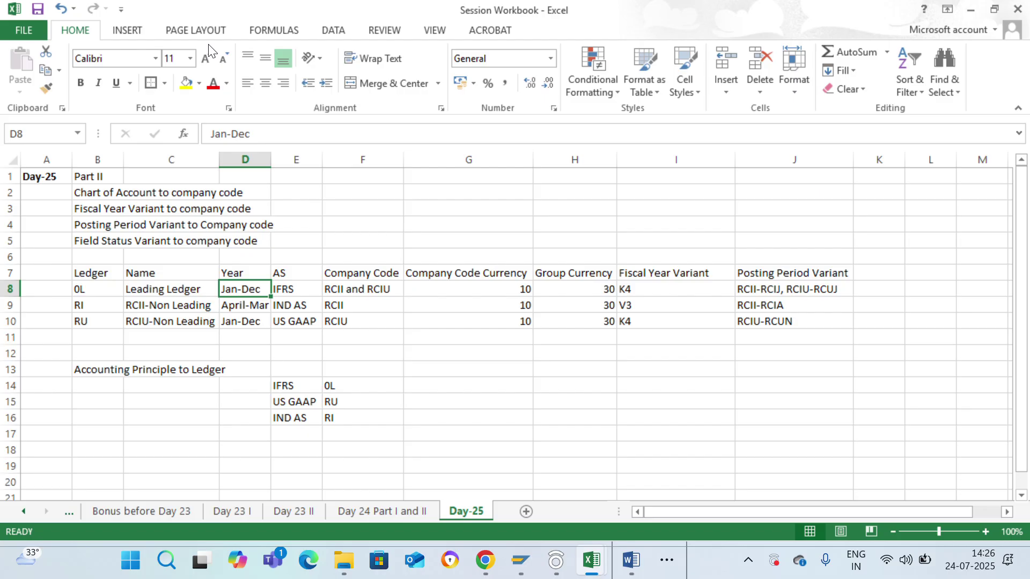
key("Right")
key("Right")
key("Right")
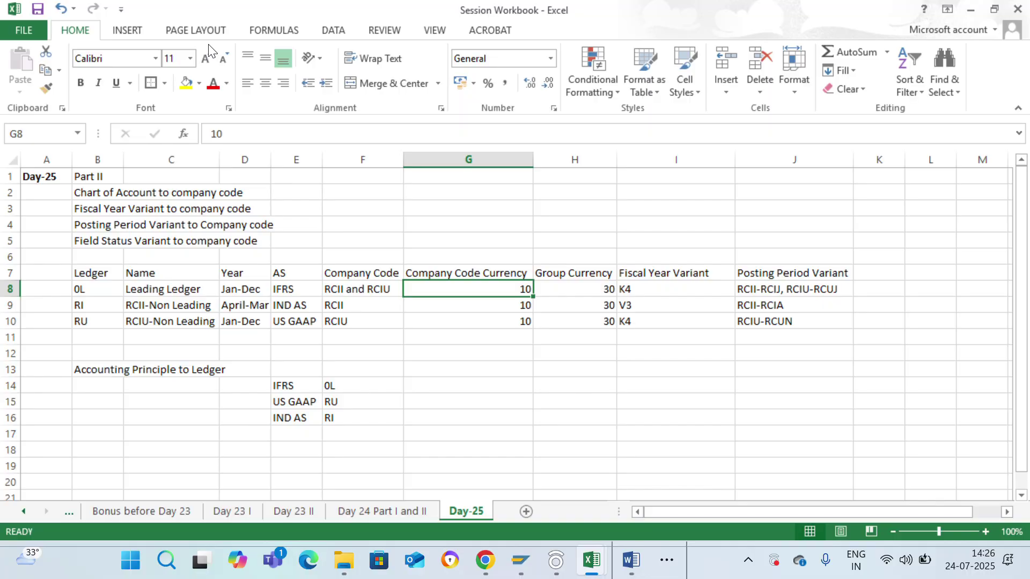
key("Right")
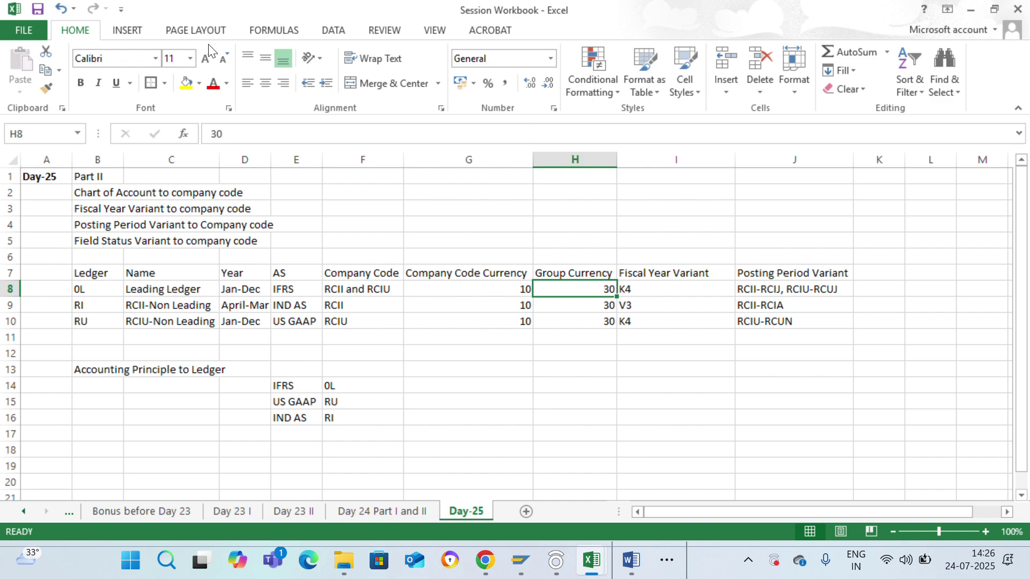
key("Right")
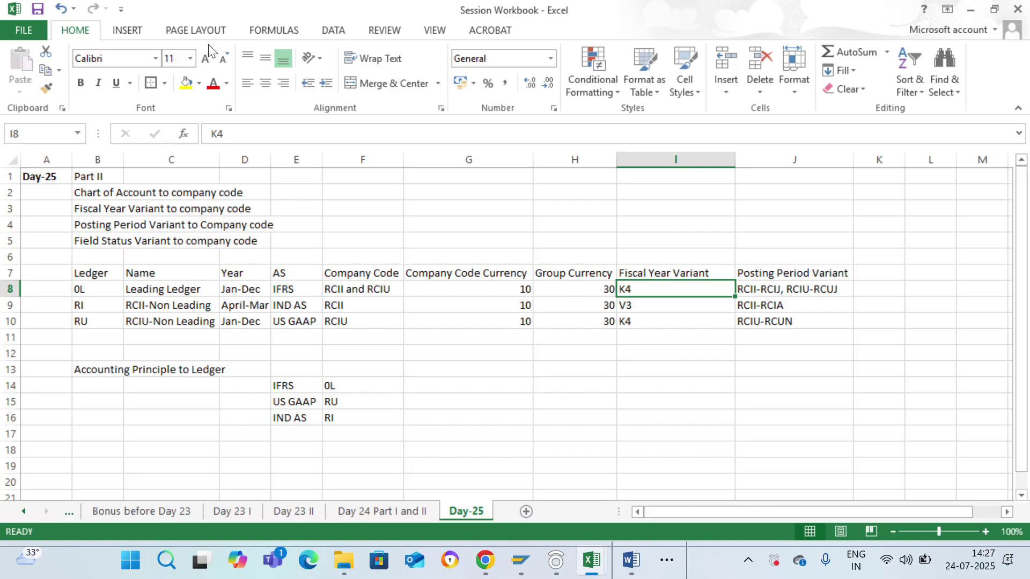
key("Right")
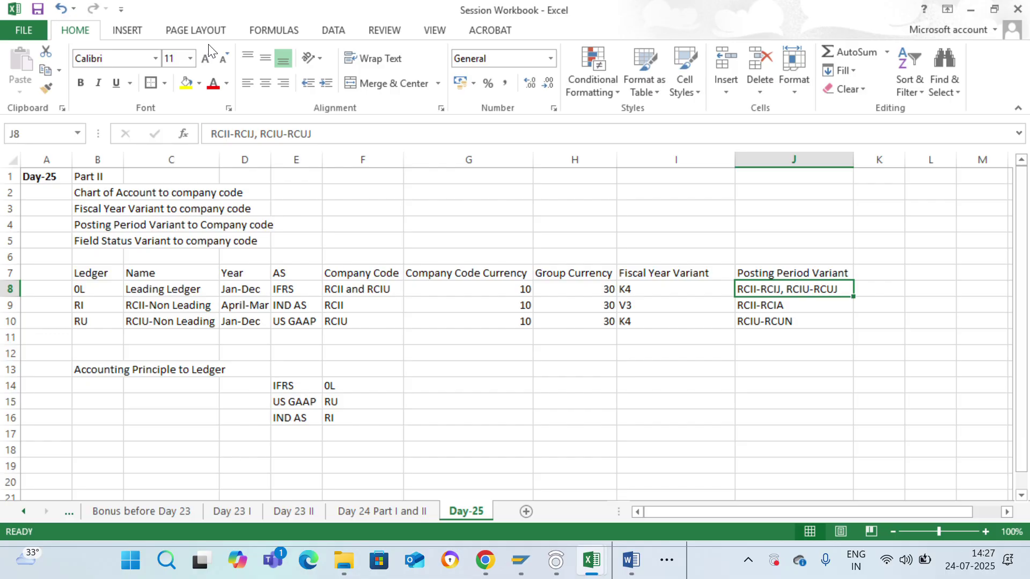
Switch back to SAP and open the Ledger overview from the dialog structure.
key("alt+Tab")
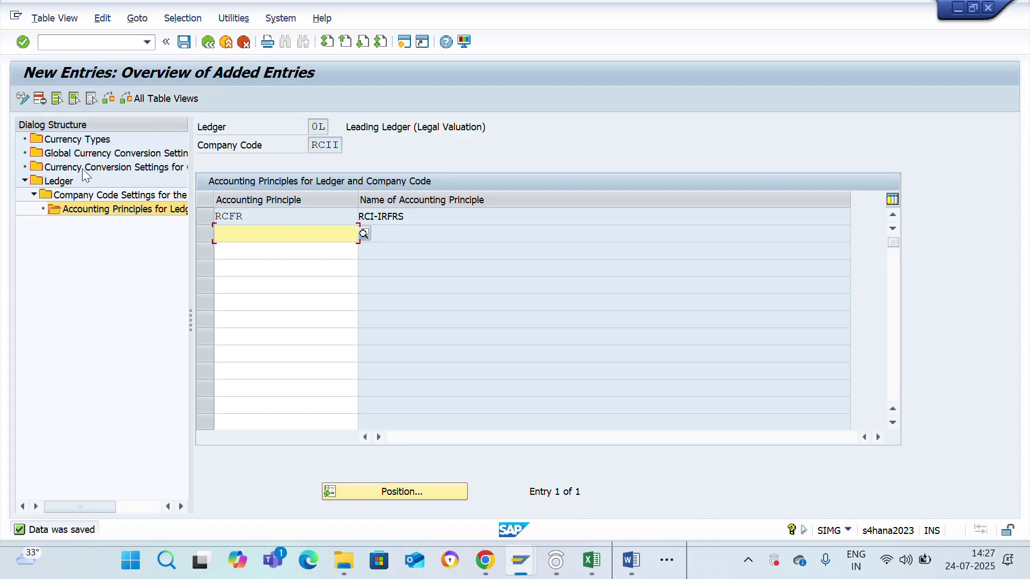
left_click(58, 182)
double_click(57, 183)
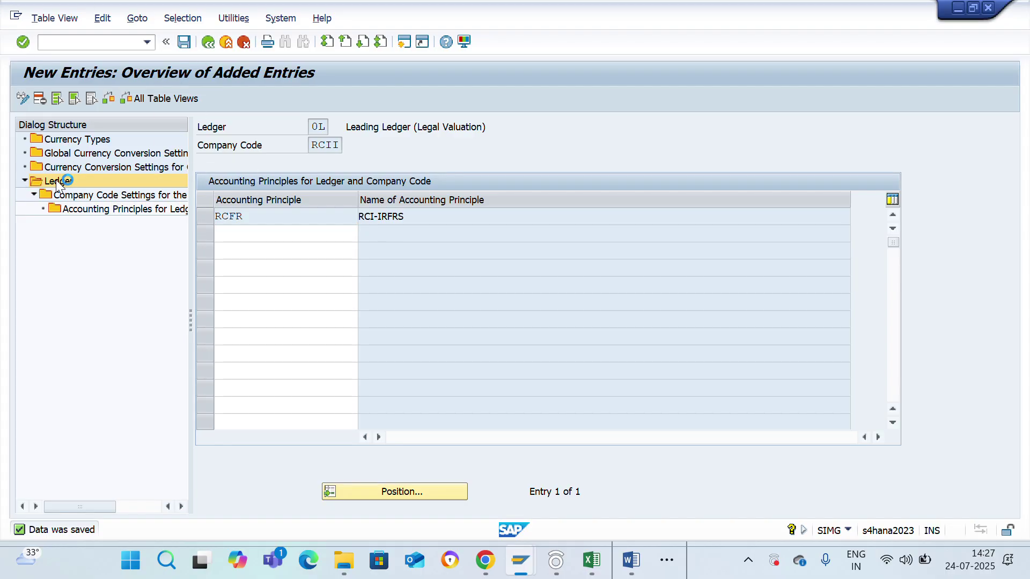
key("Return")
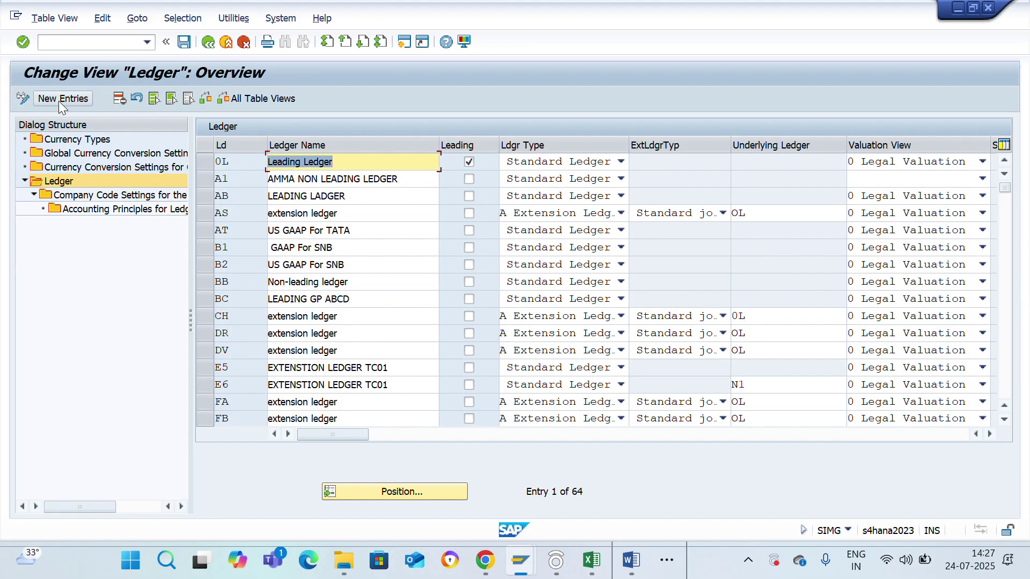
Copy non-leading ledger BB as a new standard ledger RI named "RCI-NON Leading India", keeping 0 Legal Valuation.
left_click(205, 281)
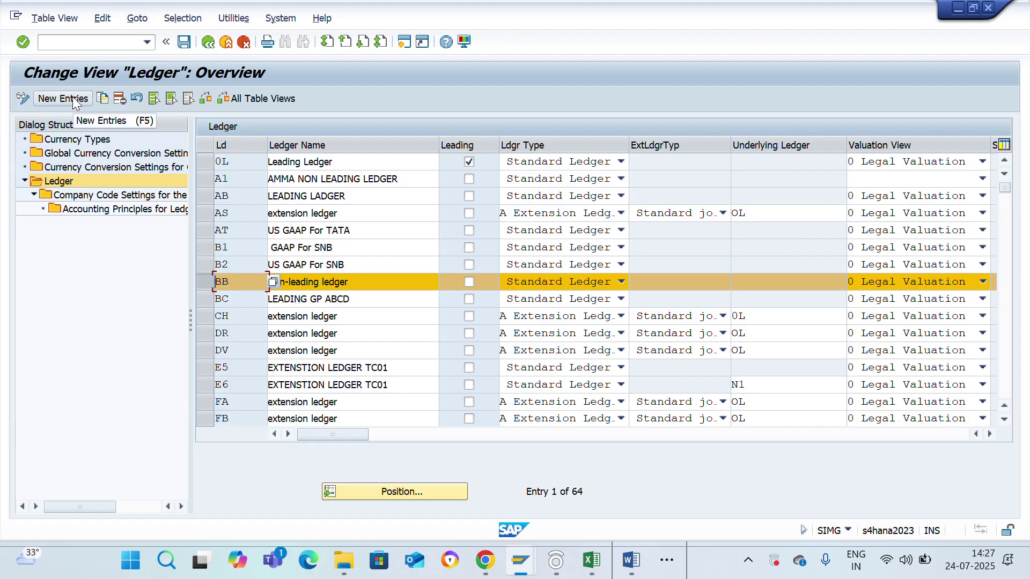
left_click(101, 98)
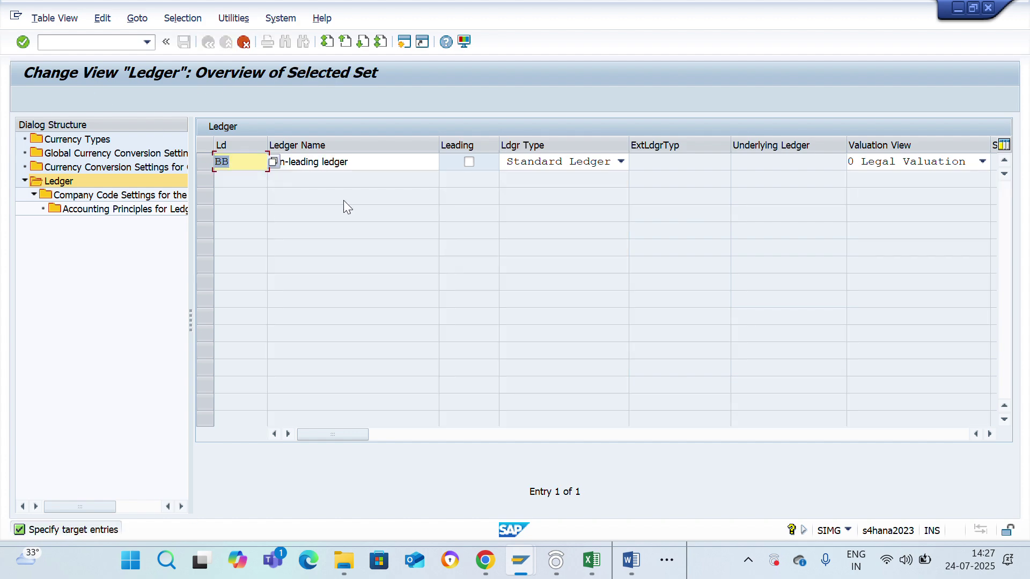
type("RI")
key("Tab")
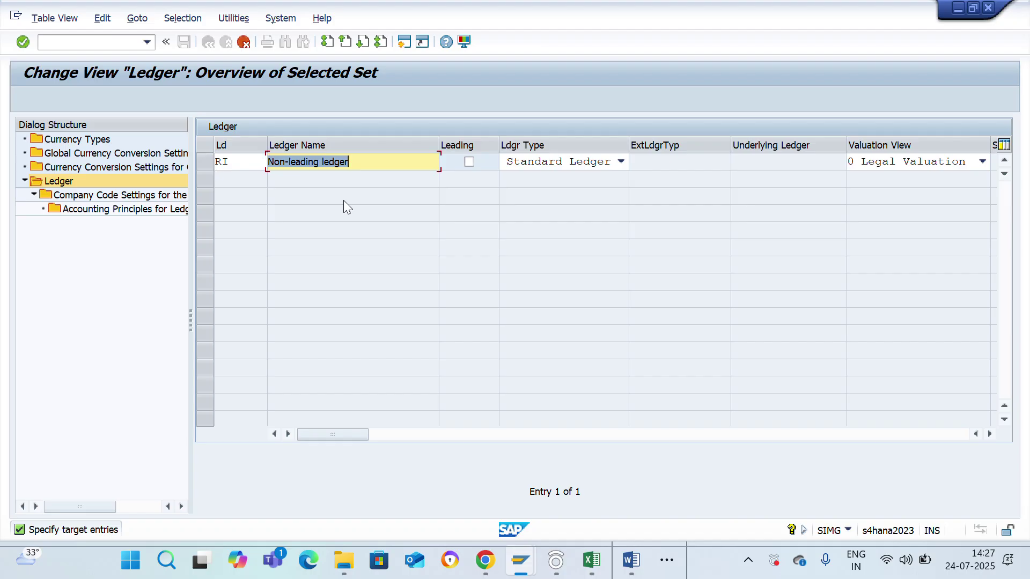
type("RCI-NON ")
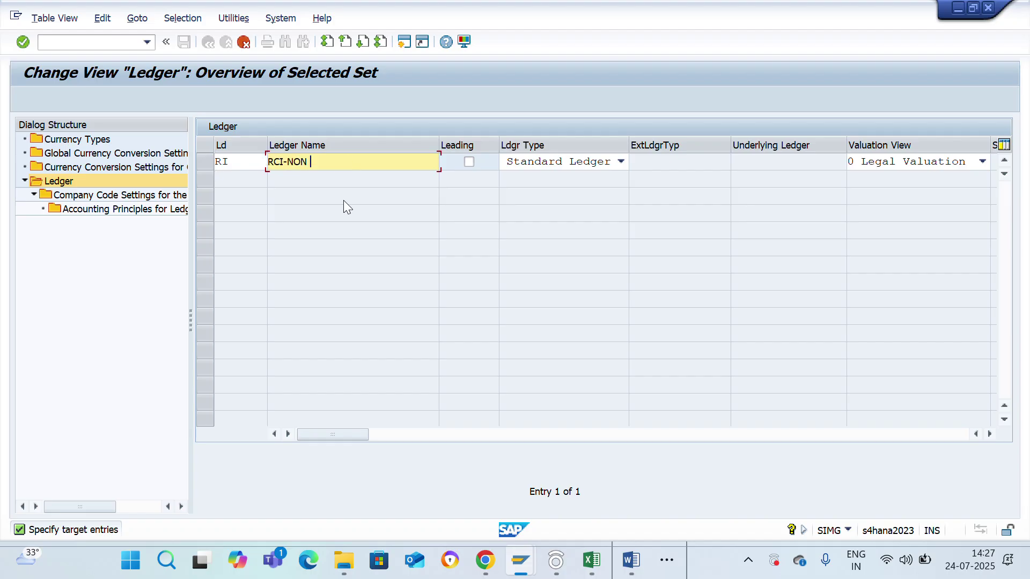
type("Leading India")
key("Tab")
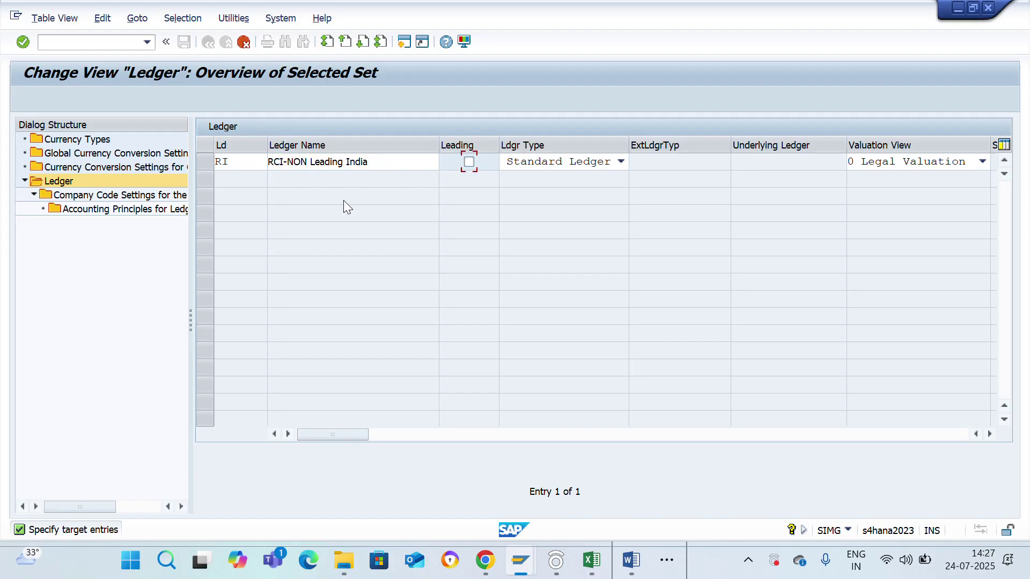
key("Tab")
key("Tab")
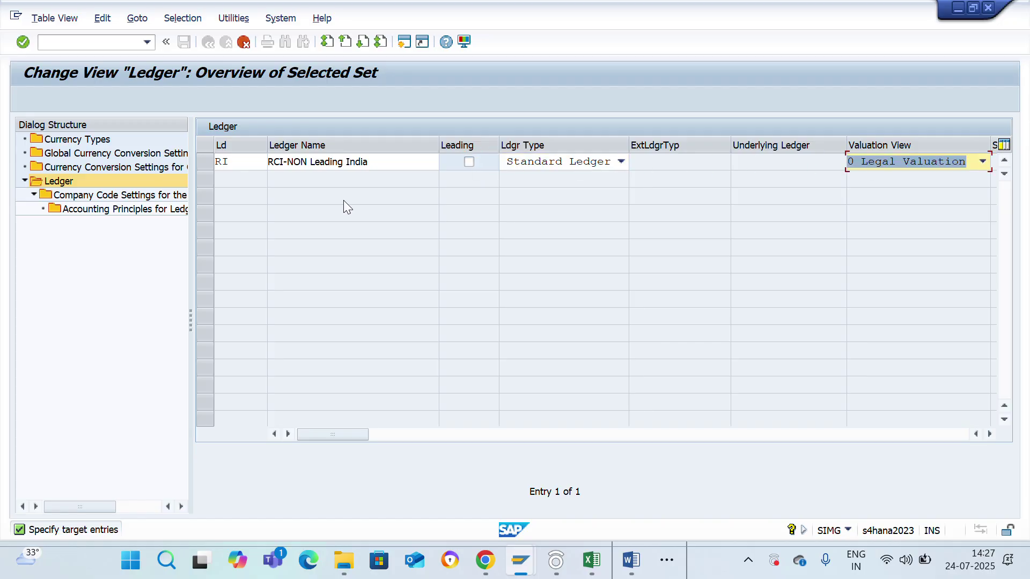
key("Tab")
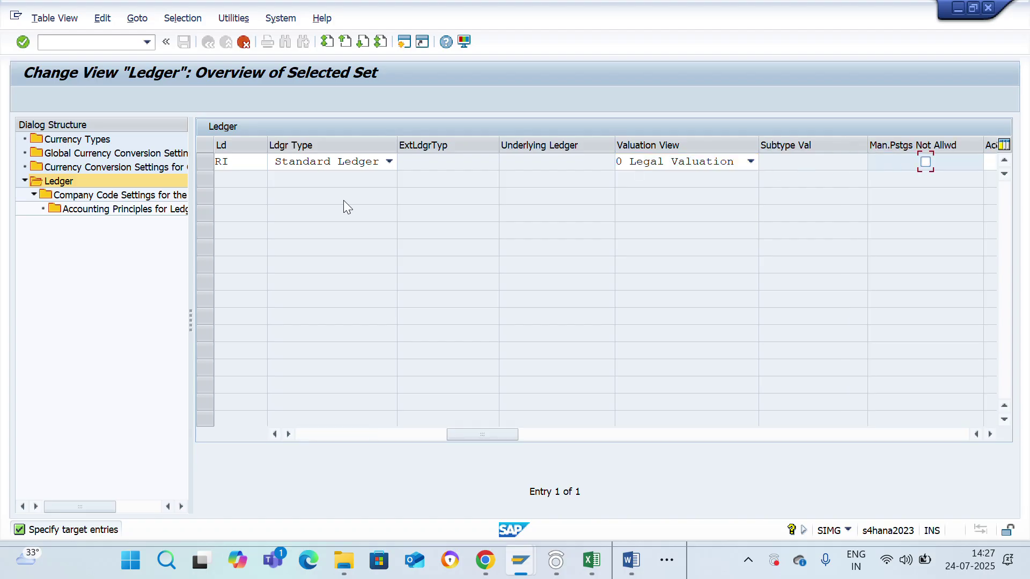
key("Tab")
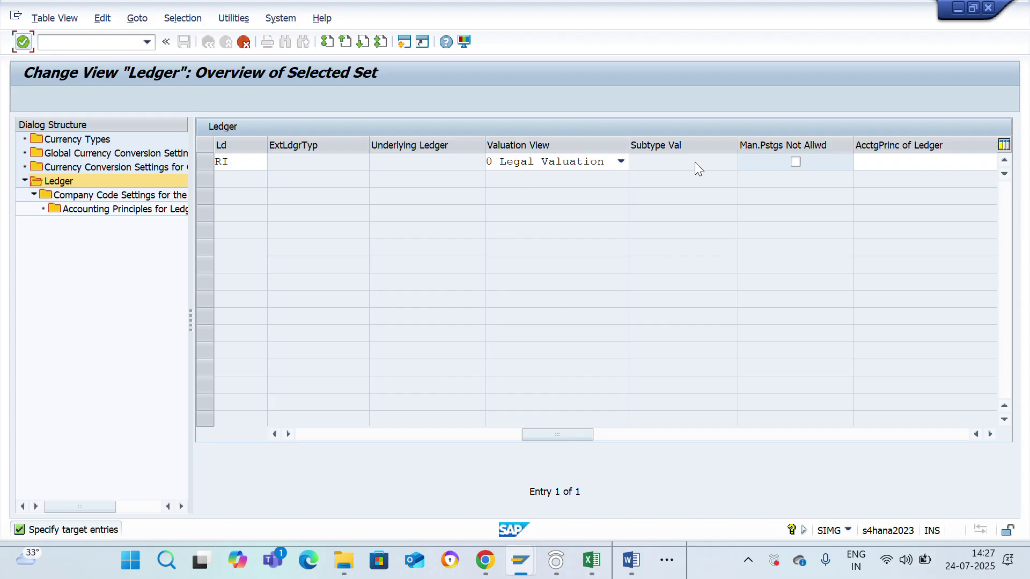
key("Tab")
Confirm the RI ledger copy for the entry only, without its dependent entries, and save it.
left_click(249, 161)
key("F6")
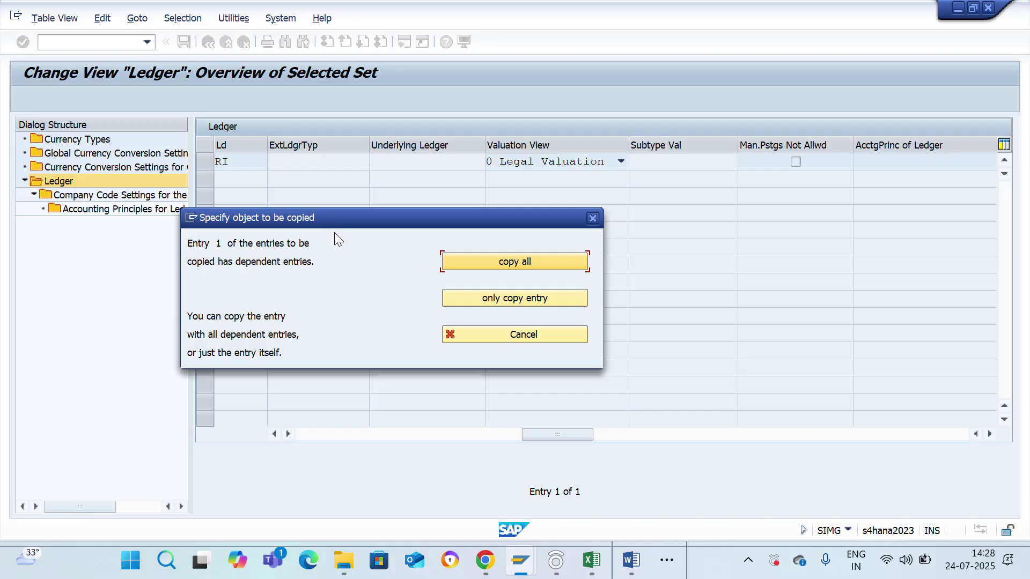
left_click(508, 298)
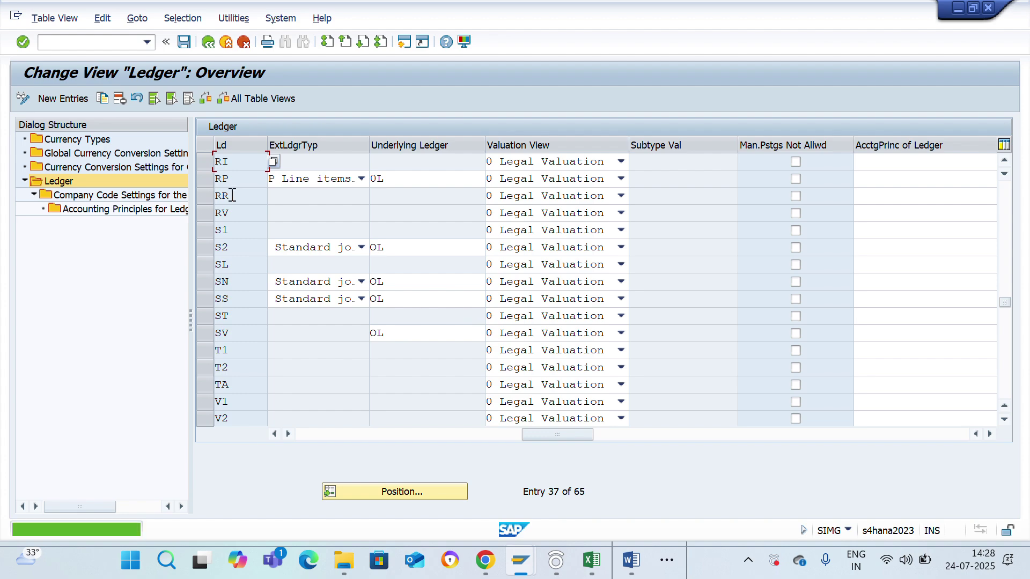
left_click(184, 43)
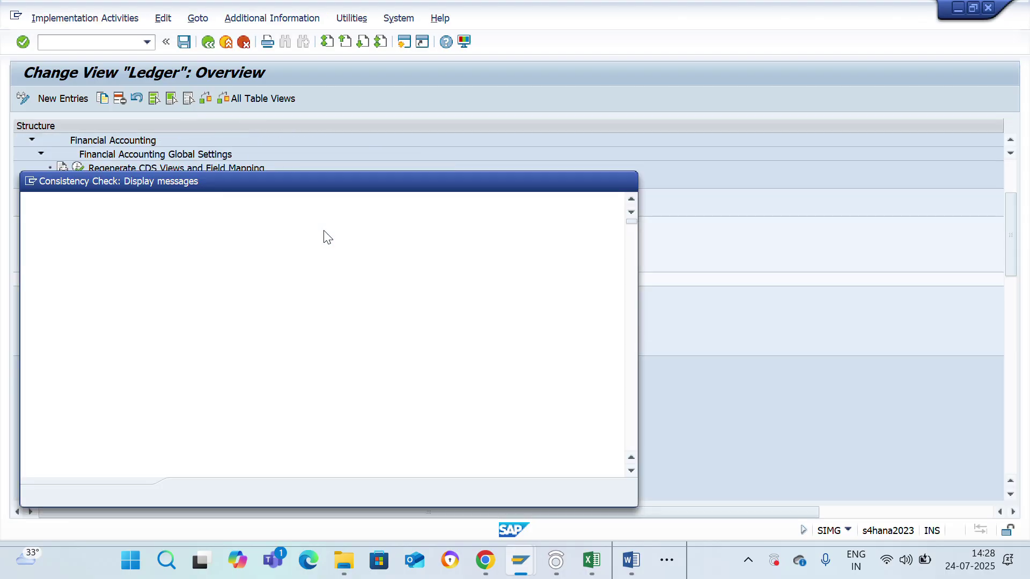
key("Return")
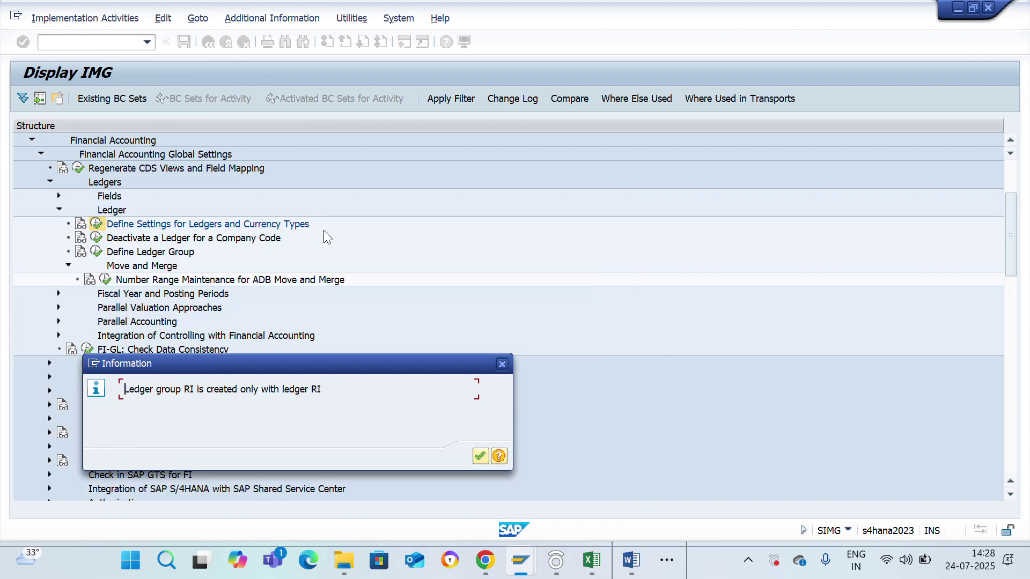
key("Return")
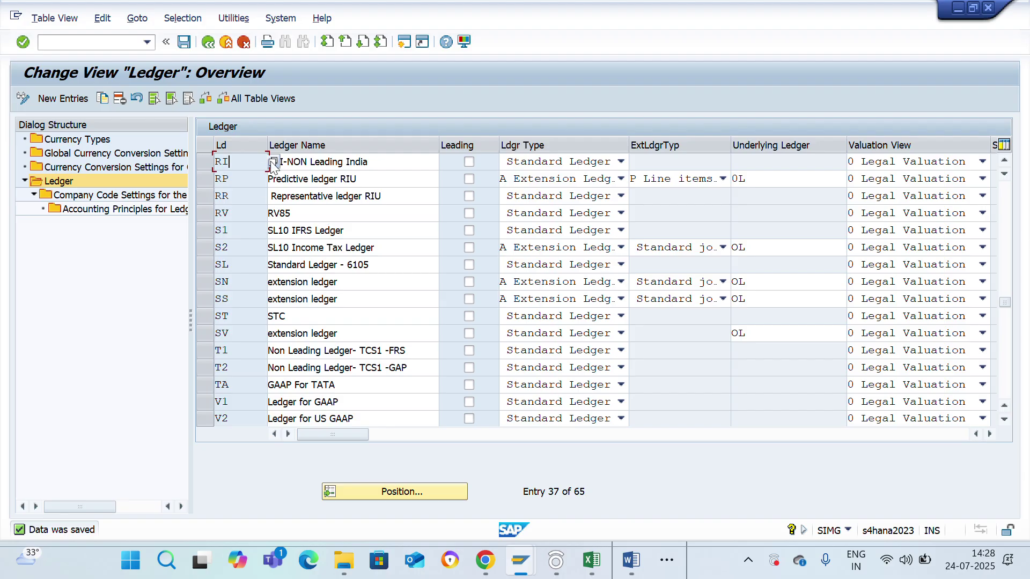
Select ledger RI and create a new entry for company code RCII in its Company Code Settings.
left_click(303, 162)
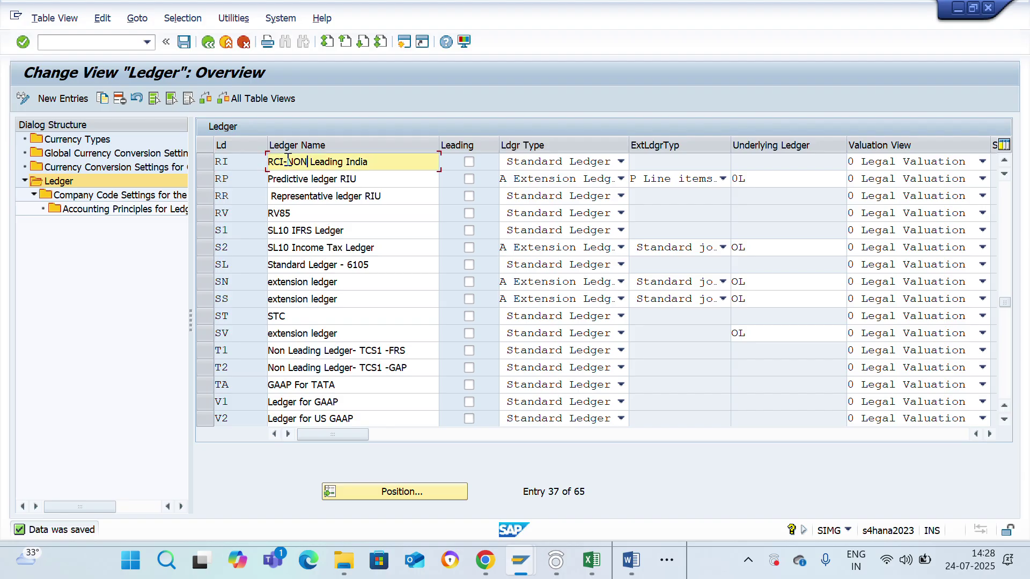
left_click(208, 162)
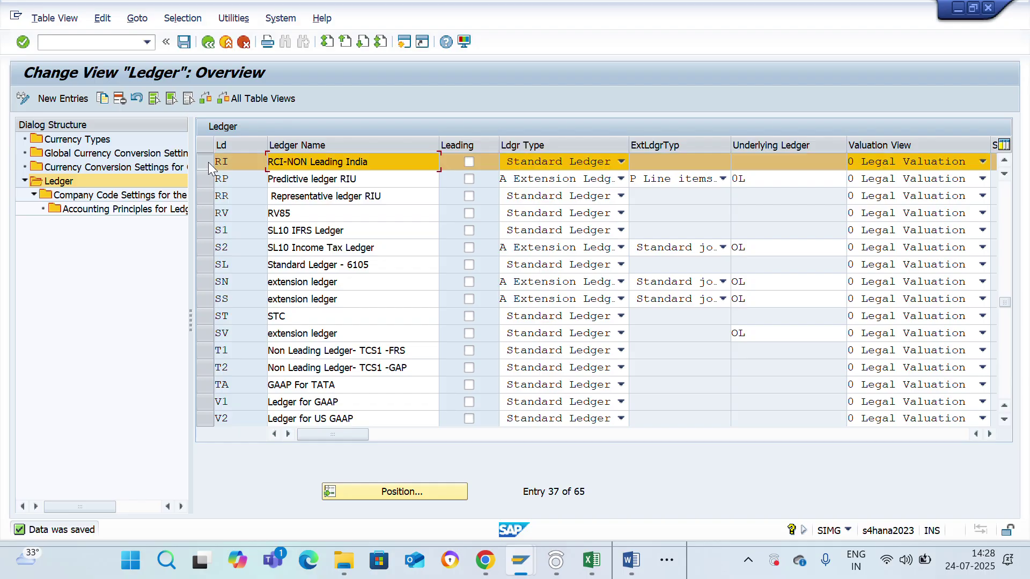
double_click(107, 197)
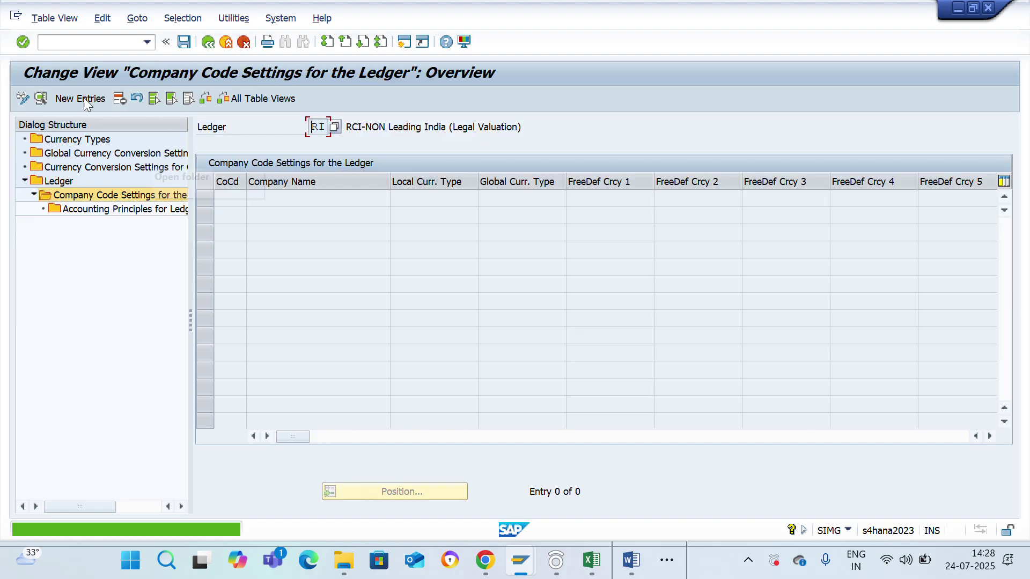
left_click(81, 98)
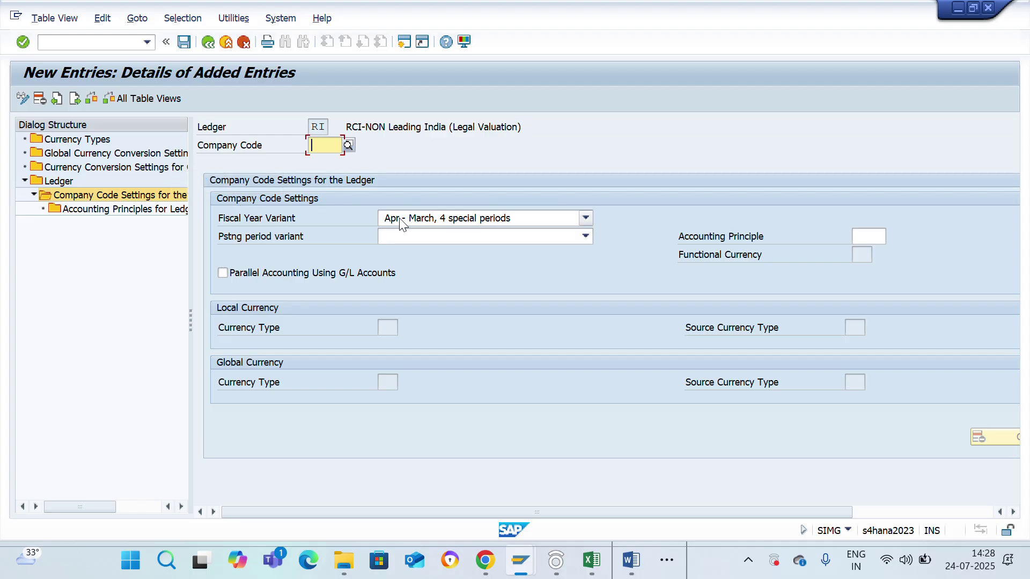
type("RCII")
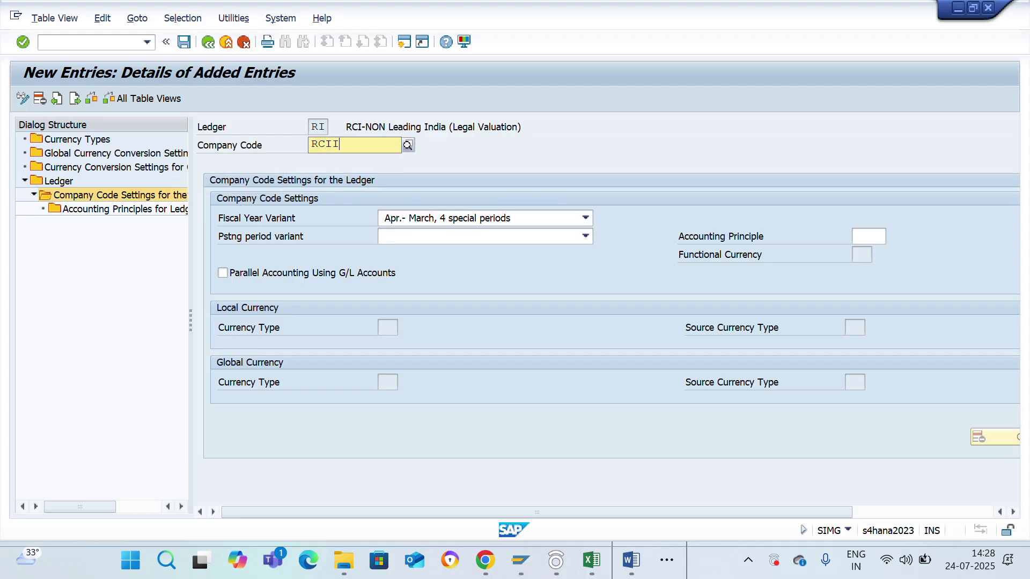
key("Return")
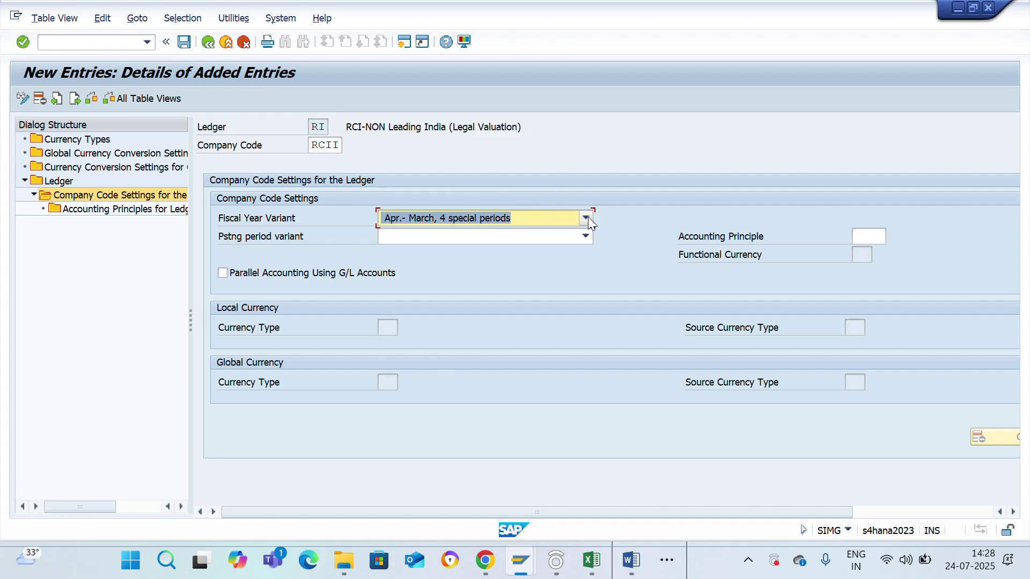
Set RCII's fiscal year variant to V3 and posting period variant to RCIA for ledger RI.
left_click(587, 217)
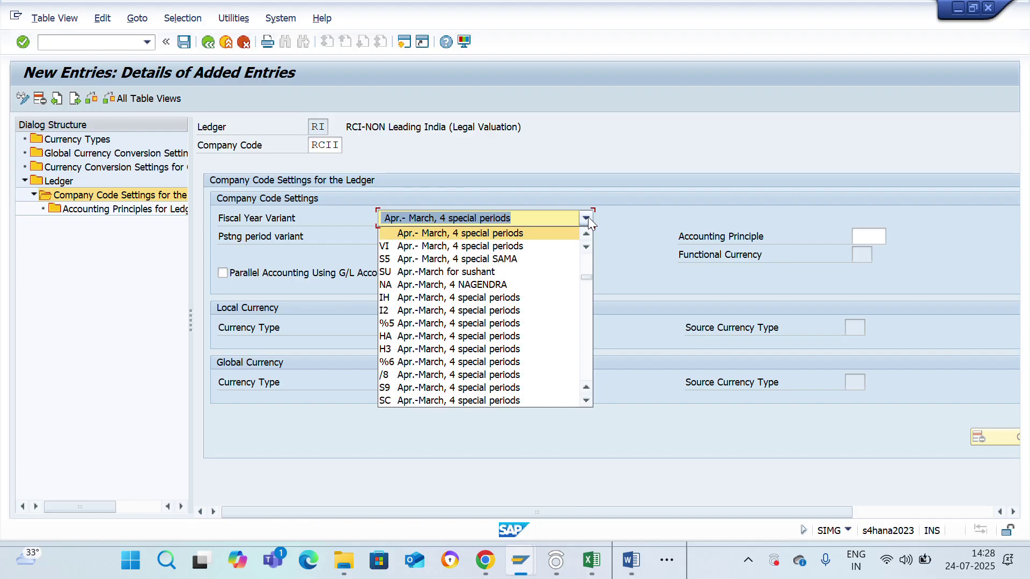
type("V3")
key("Return")
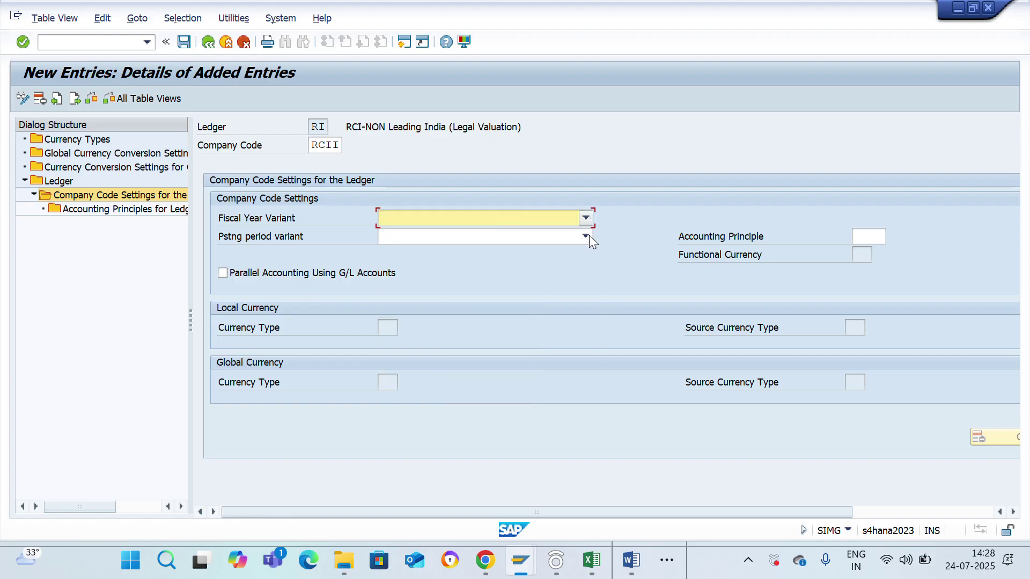
left_click(586, 236)
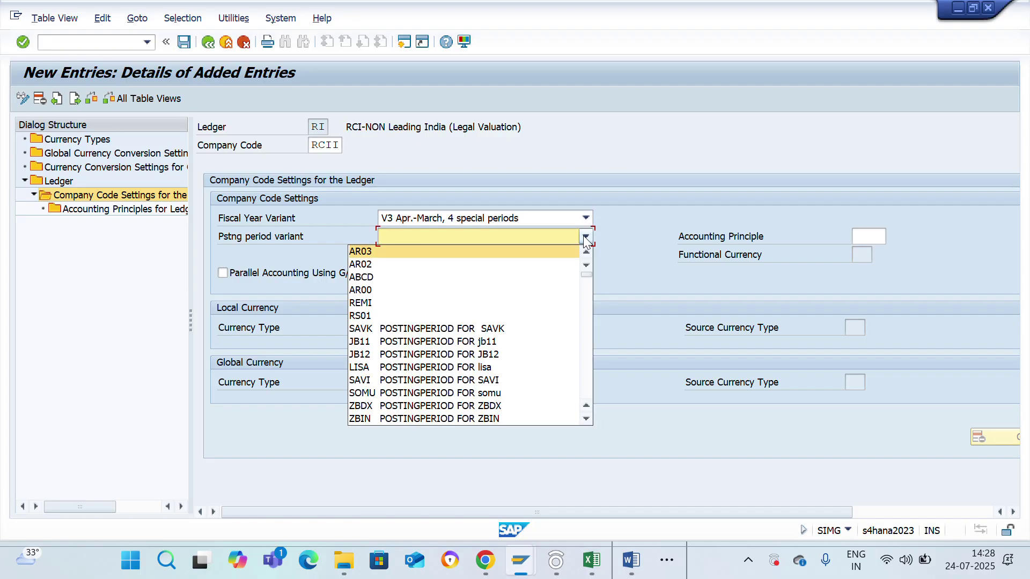
type("RC")
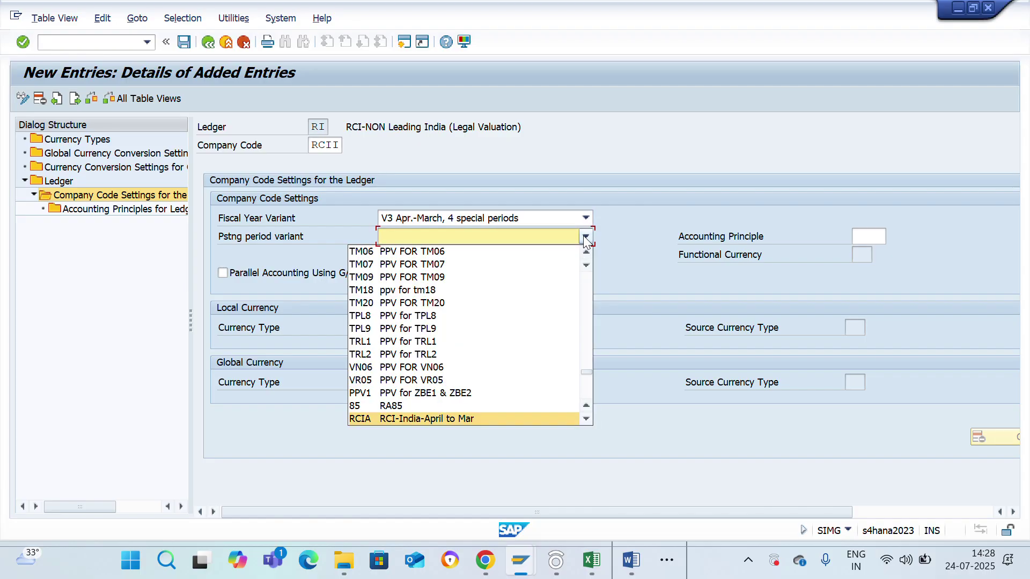
left_click(434, 421)
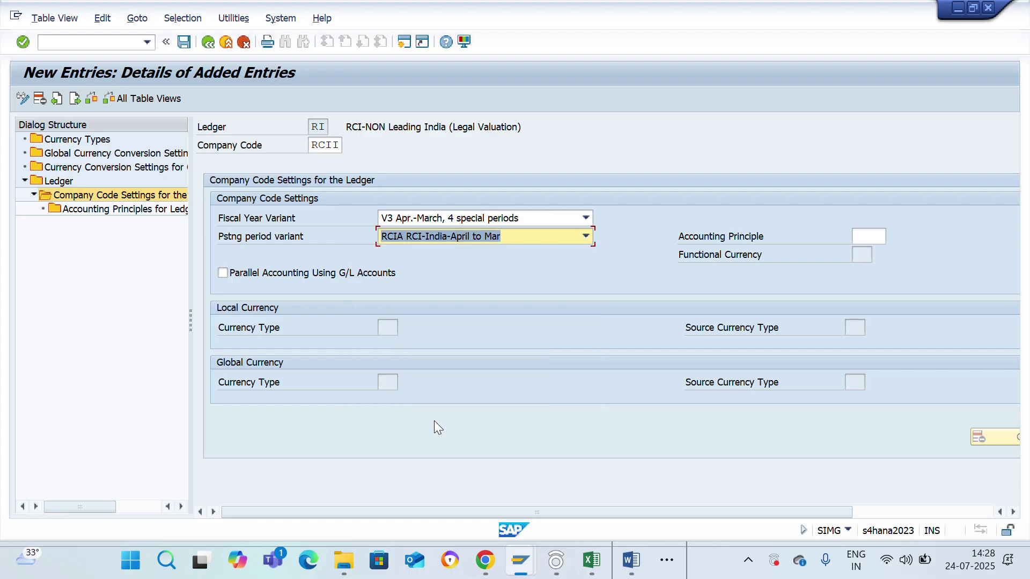
Assign accounting principle INDA to RCII for ledger RI and check the local and global currency types.
left_click(875, 236)
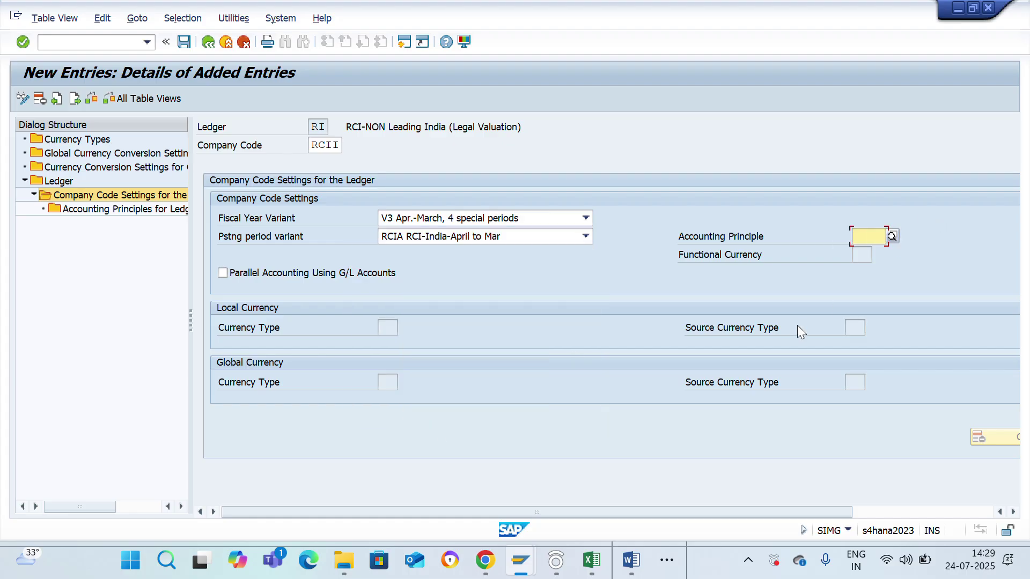
type("INDA")
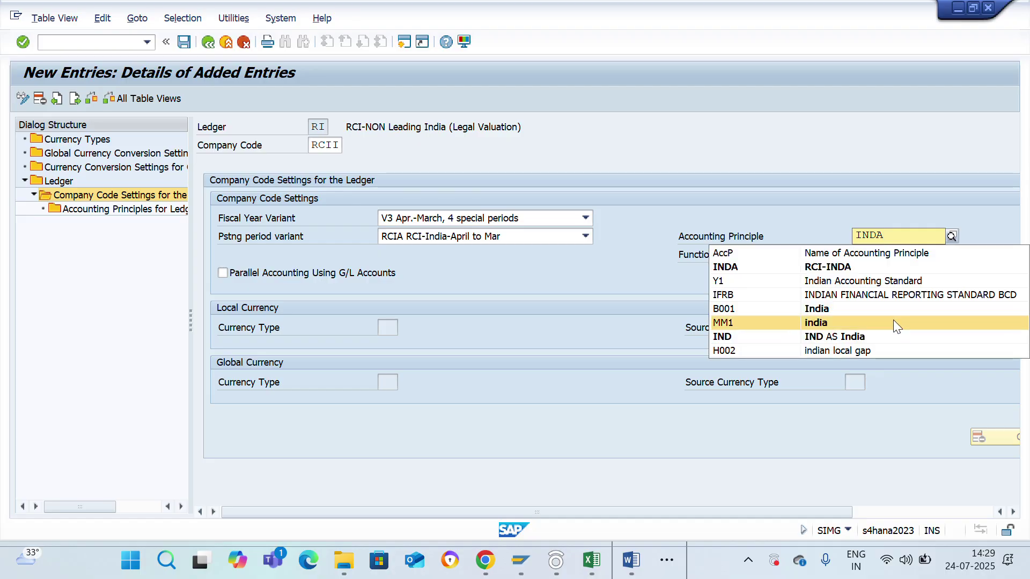
left_click(784, 267)
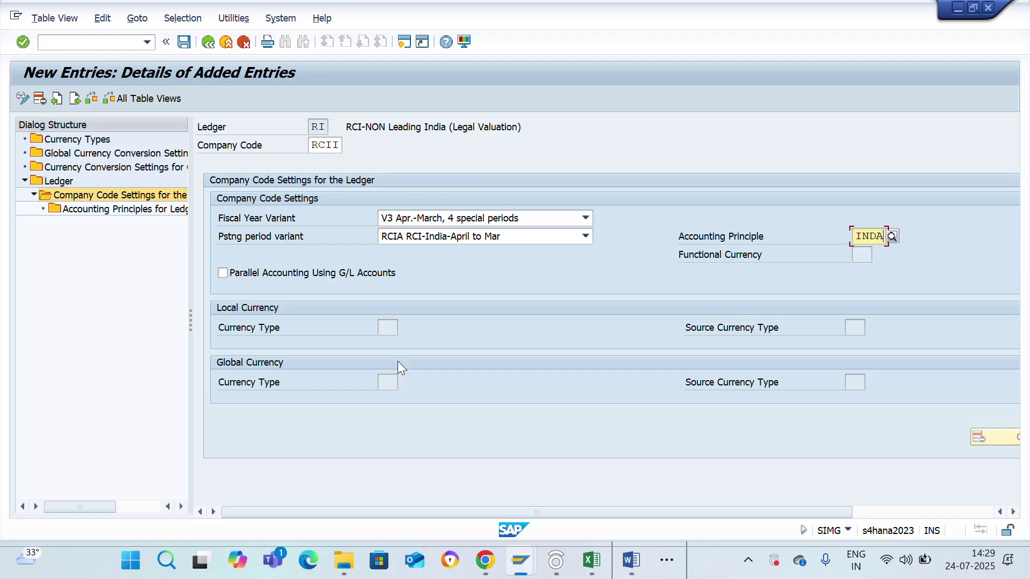
key("Return")
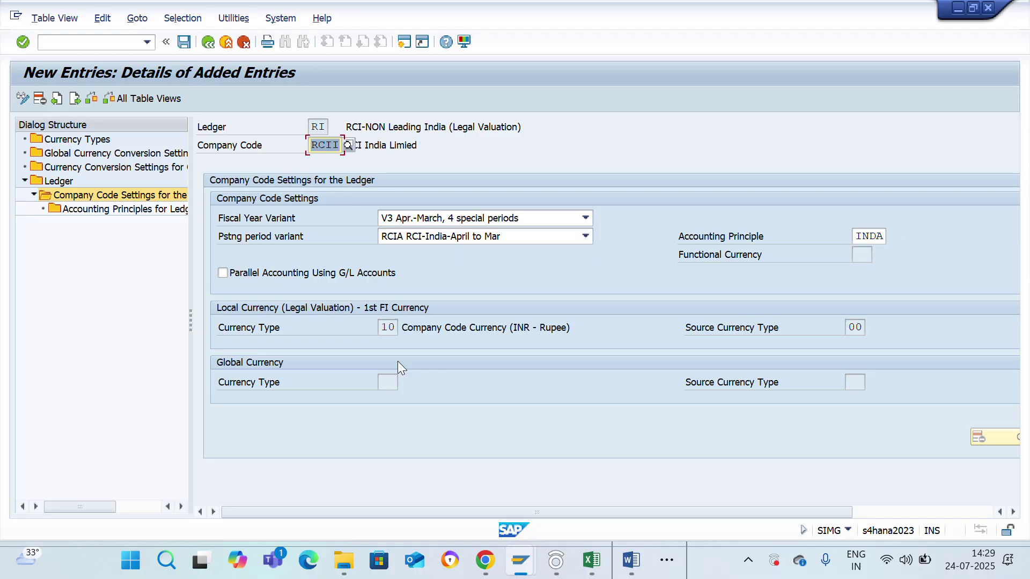
double_click(395, 329)
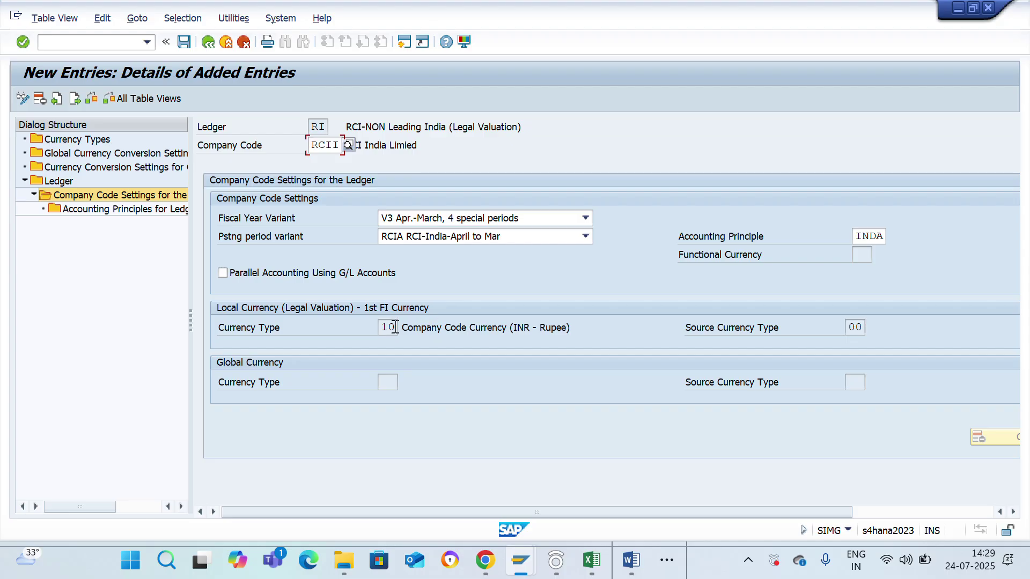
left_click(391, 381)
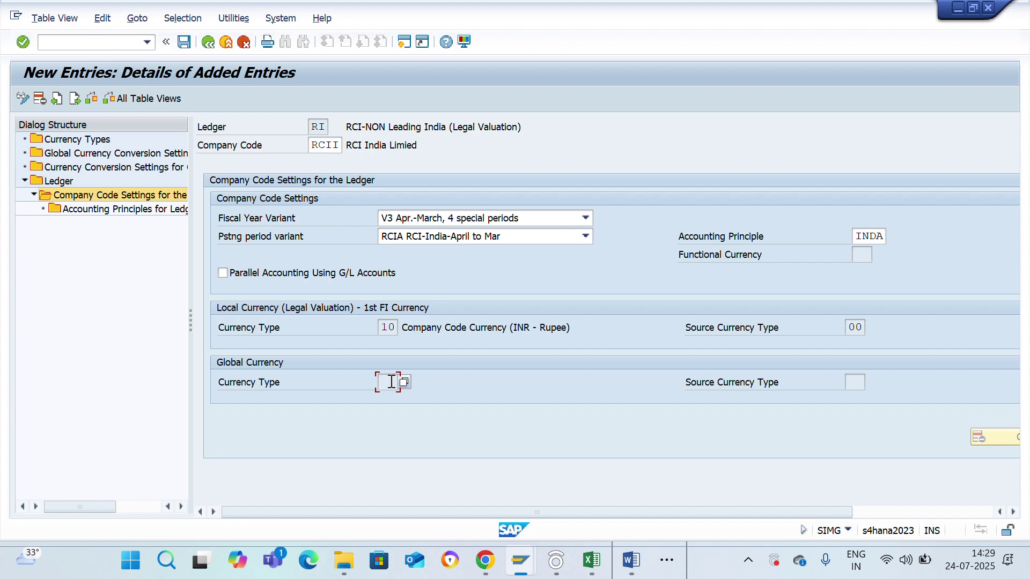
Add accounting principle INDA to the Accounting Principles for ledger RI and company code RCII and save it.
double_click(113, 208)
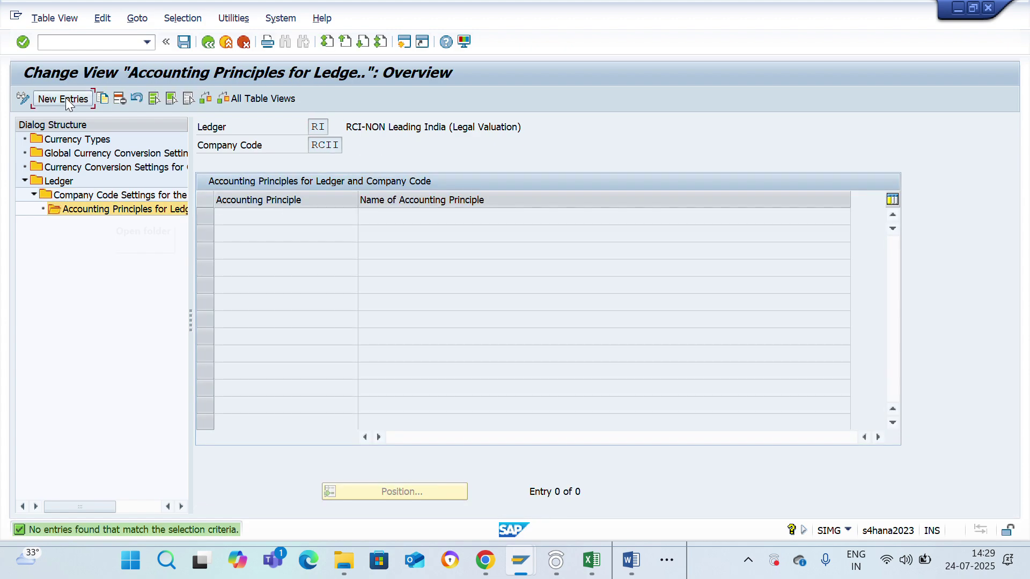
left_click(261, 218)
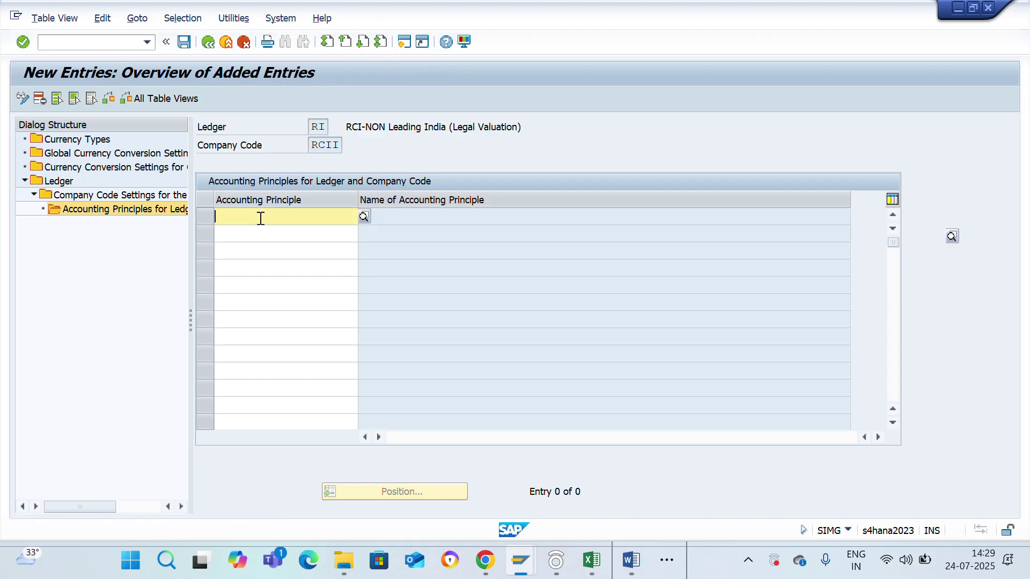
type("INDA")
key("Return")
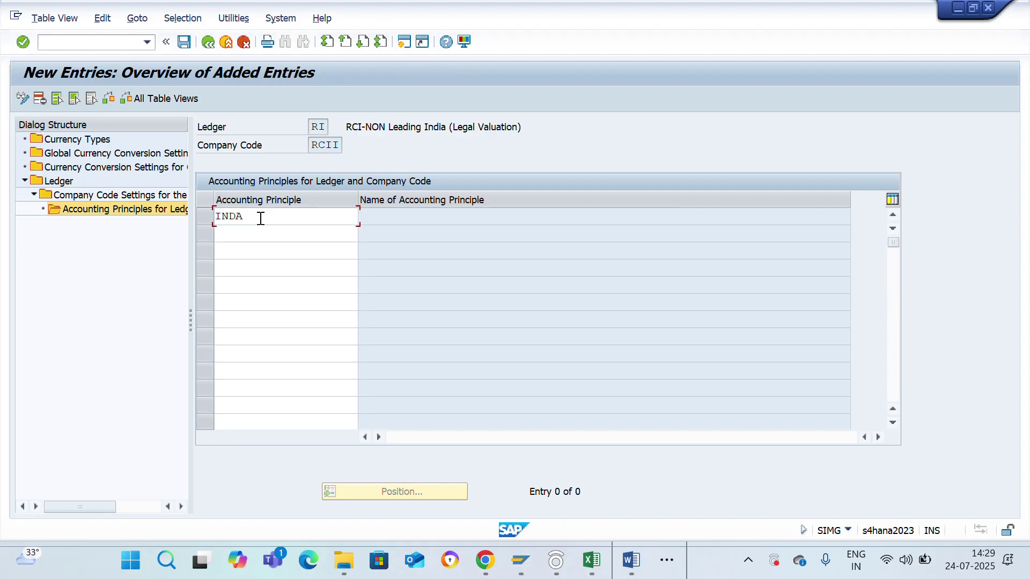
key("Return")
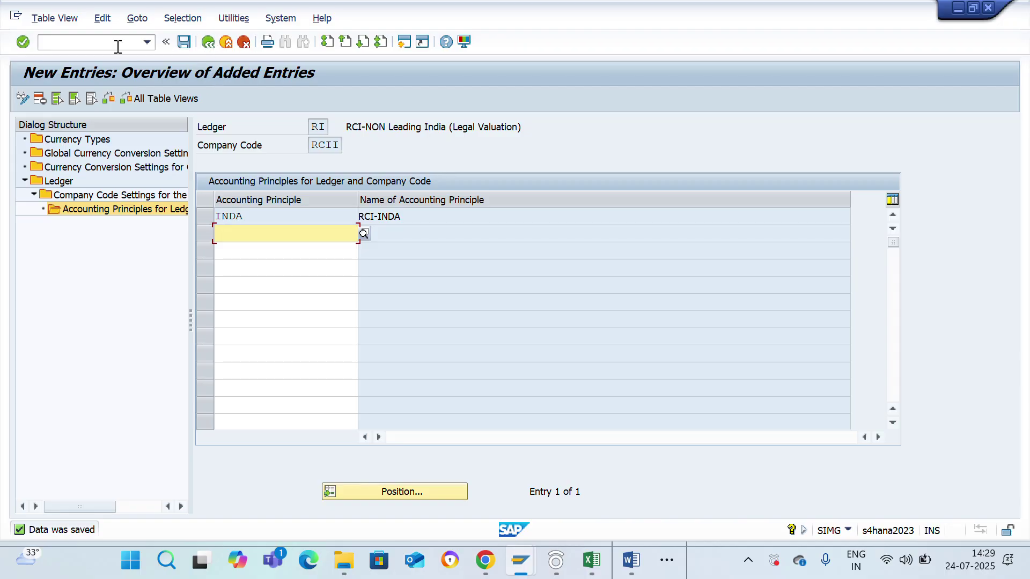
Leave the ledger settings, acknowledge the consistency check messages, and return to the IMG structure.
left_click(209, 42)
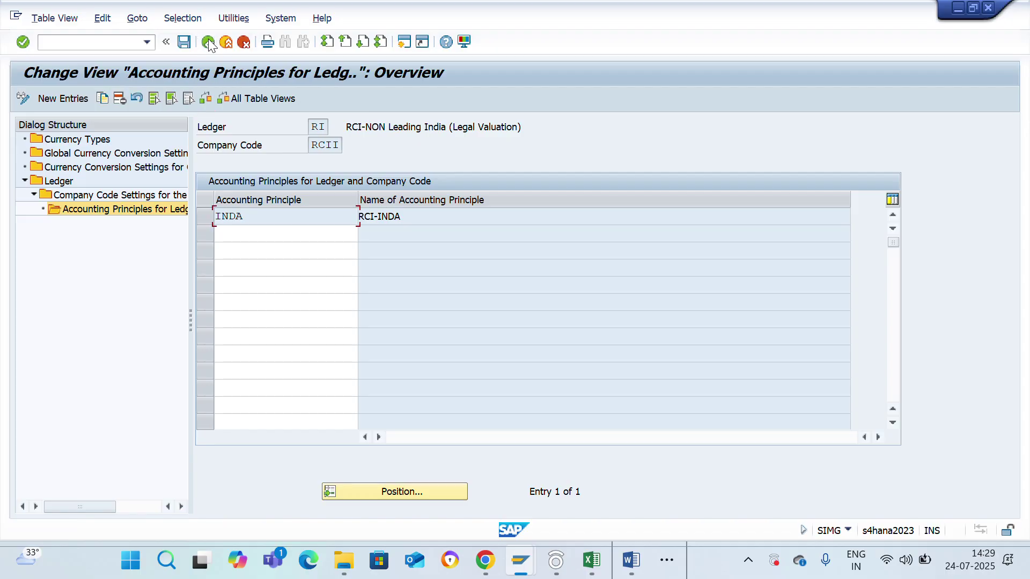
left_click(209, 43)
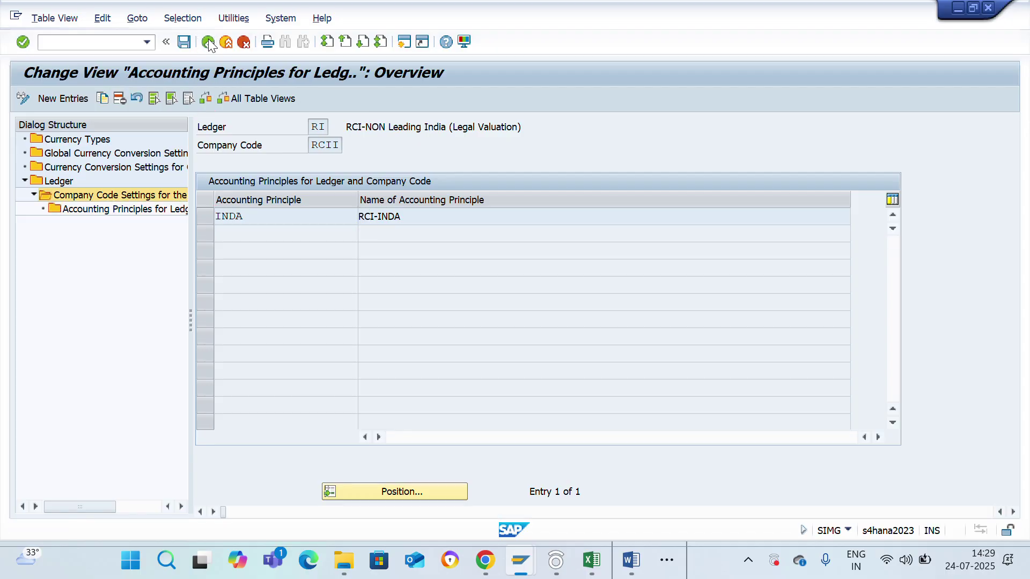
left_click(208, 43)
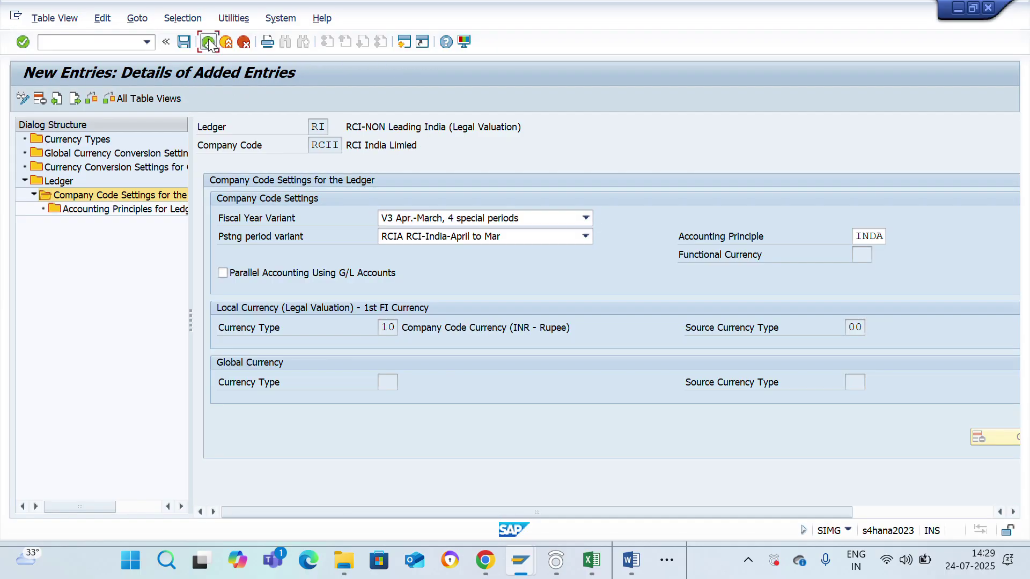
left_click(208, 43)
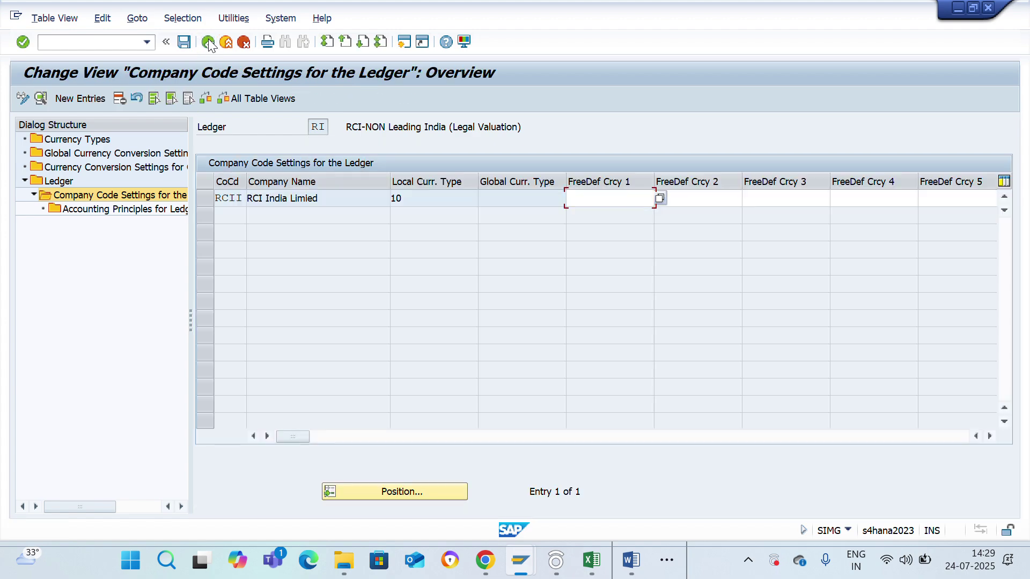
left_click(208, 43)
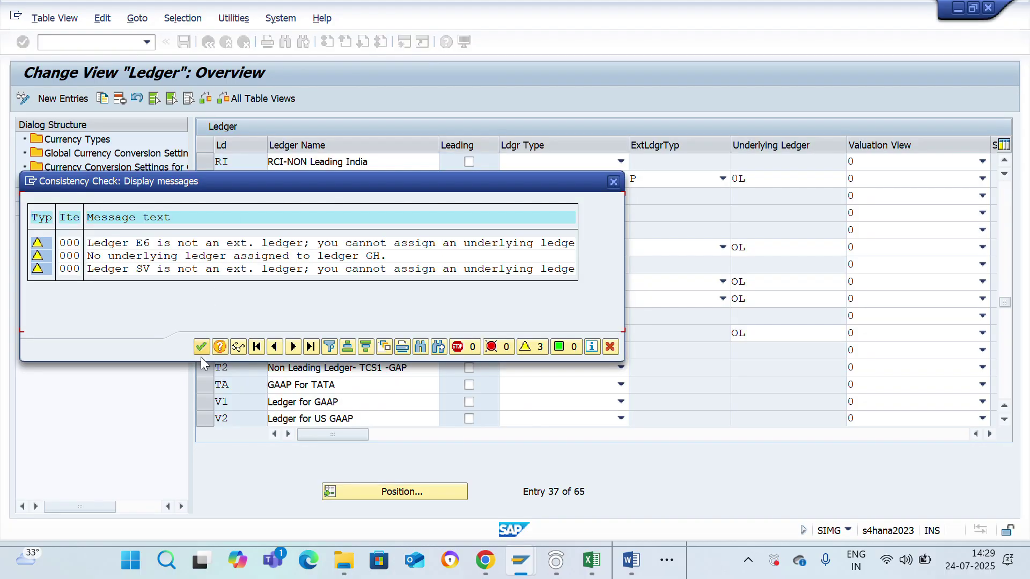
left_click(201, 346)
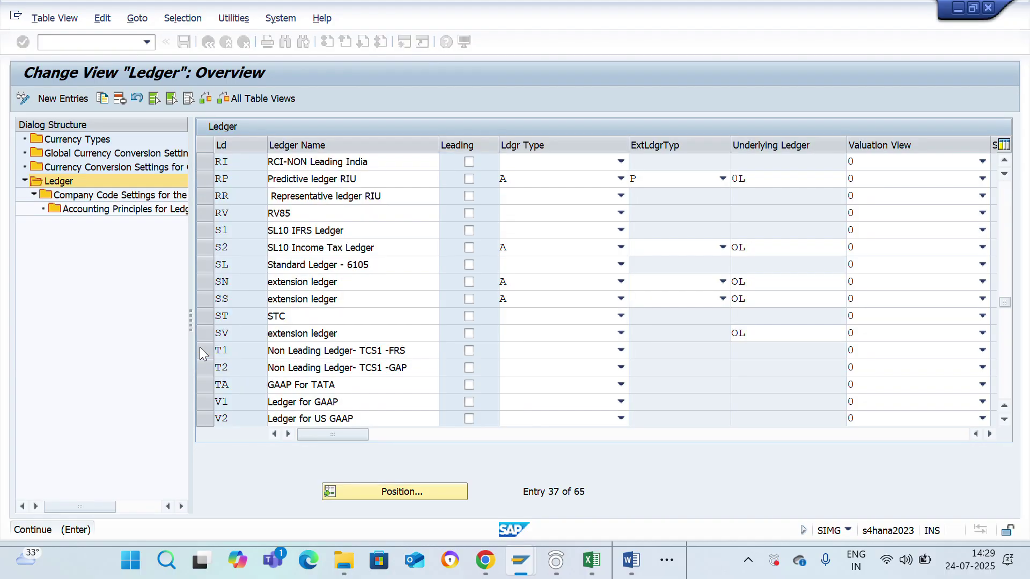
left_click(208, 43)
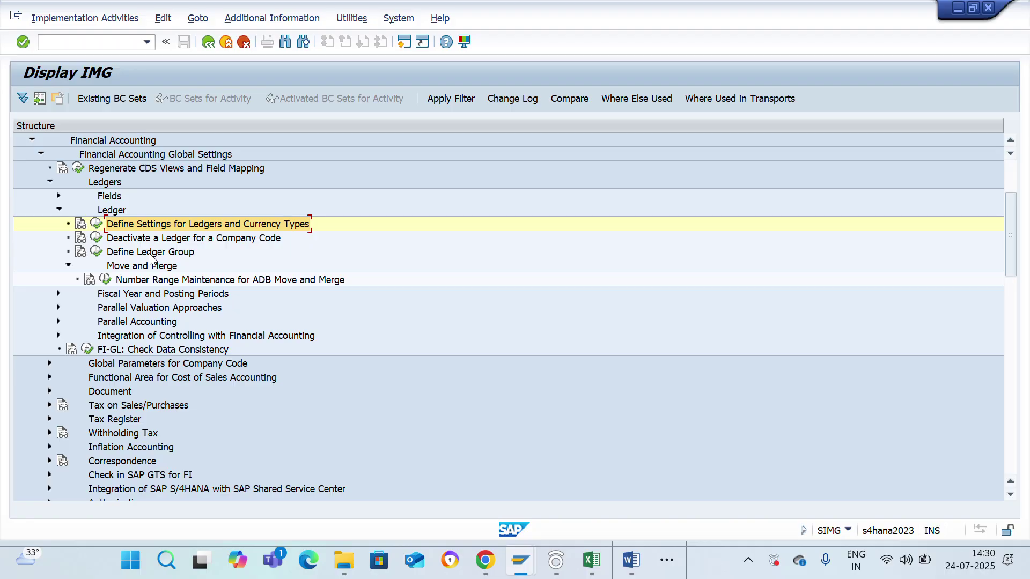
Switch to the Excel session workbook and review the Accounting Principle to Ledger mapping in B13:F16.
key("alt+Tab")
key("Down")
key("Down")
key("Down")
key("Down")
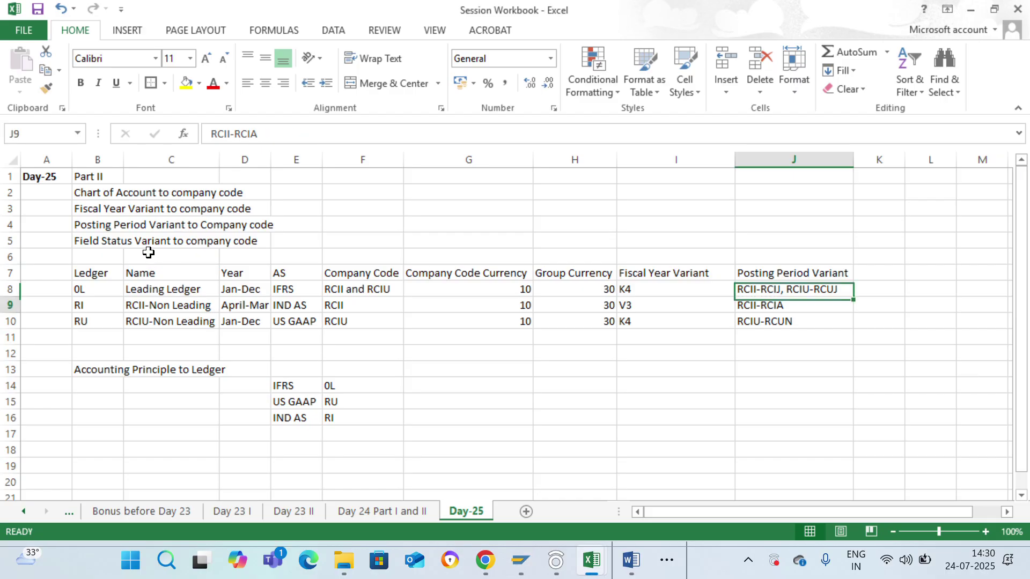
key("Down")
key("Left")
key("Left")
key("Left")
key("Left")
key("Left")
key("Left")
key("Left")
key("Left")
key("shift+Down")
key("shift+Down")
key("shift+Down")
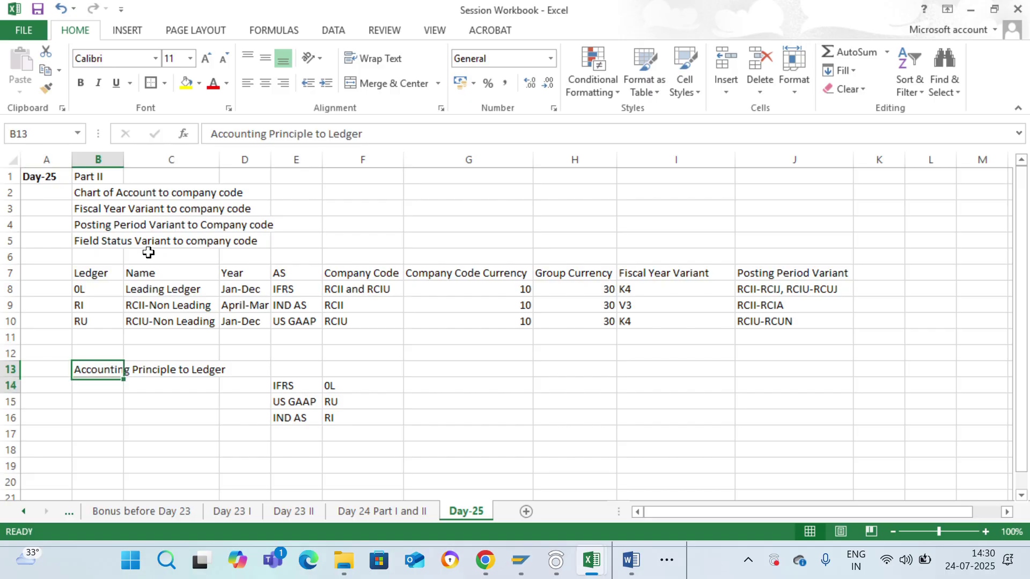
key("shift+Right")
key("shift+Right")
key("shift+Right")
key("shift+Right")
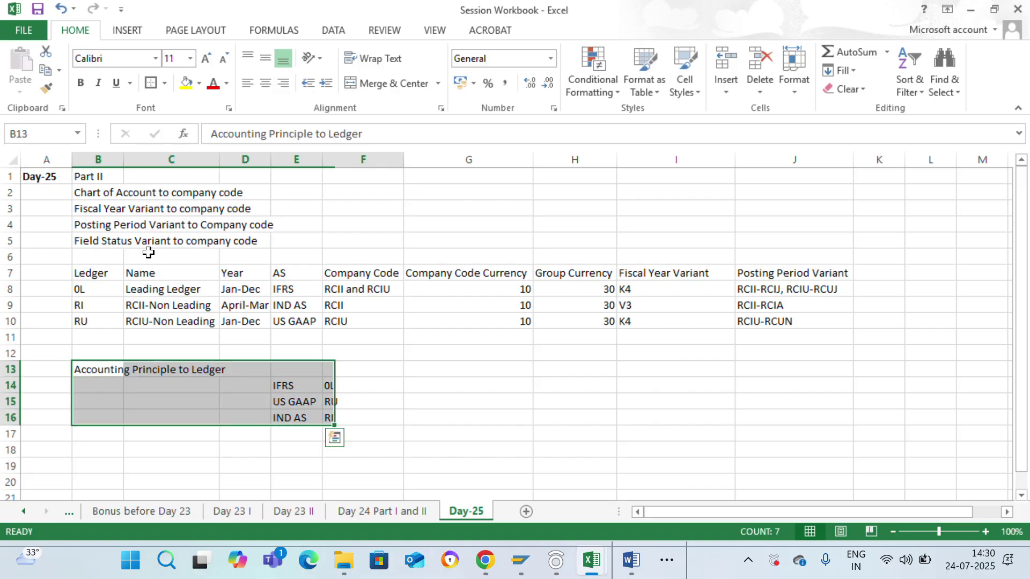
Return to SAP and open Assign Accounting Principle to Ledger Groups under Parallel Accounting.
key("alt+Tab")
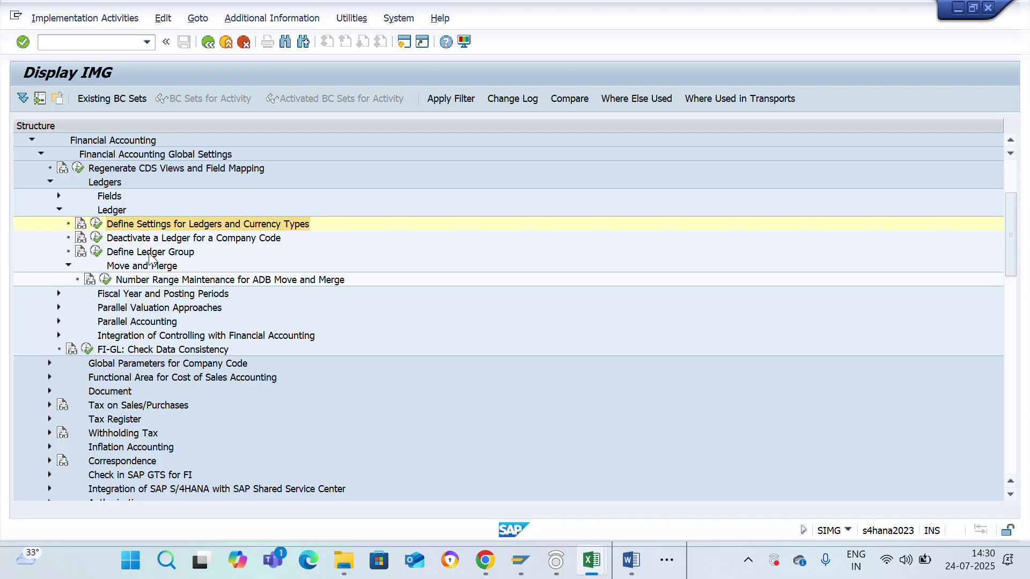
key("Down")
key("Down")
key("Down")
key("Down")
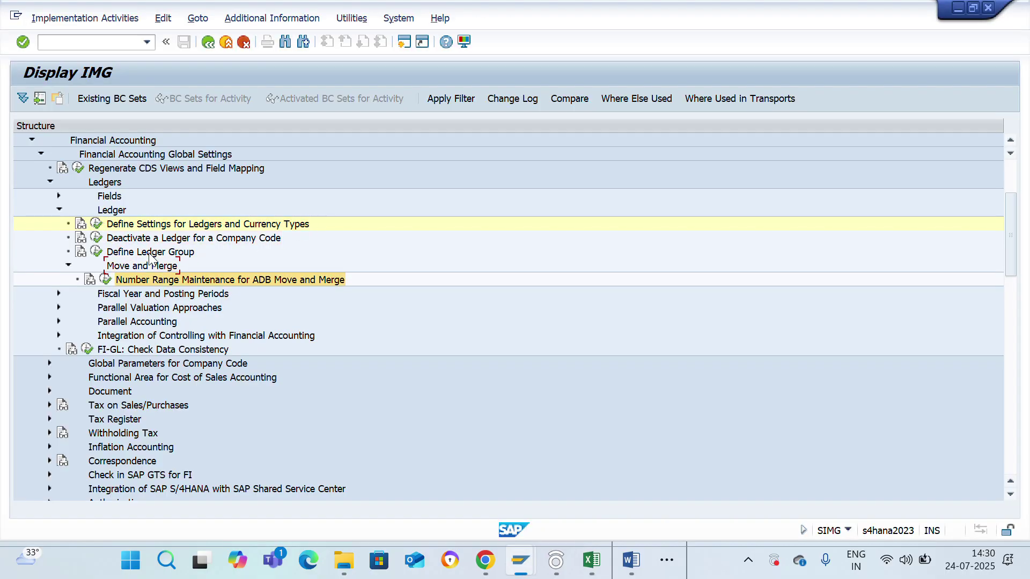
key("Down")
key("Down")
key("Down")
key("Right")
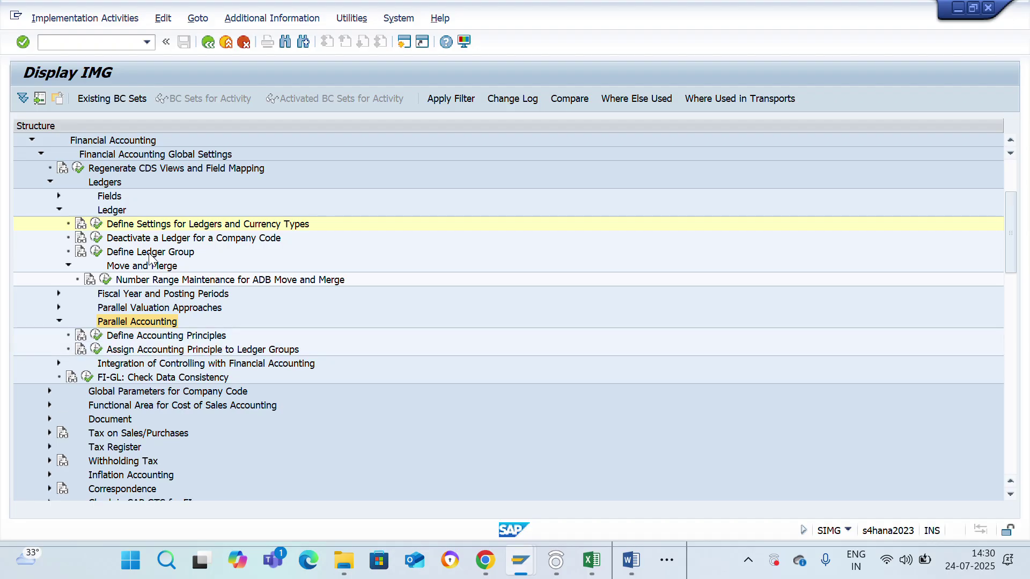
key("Down")
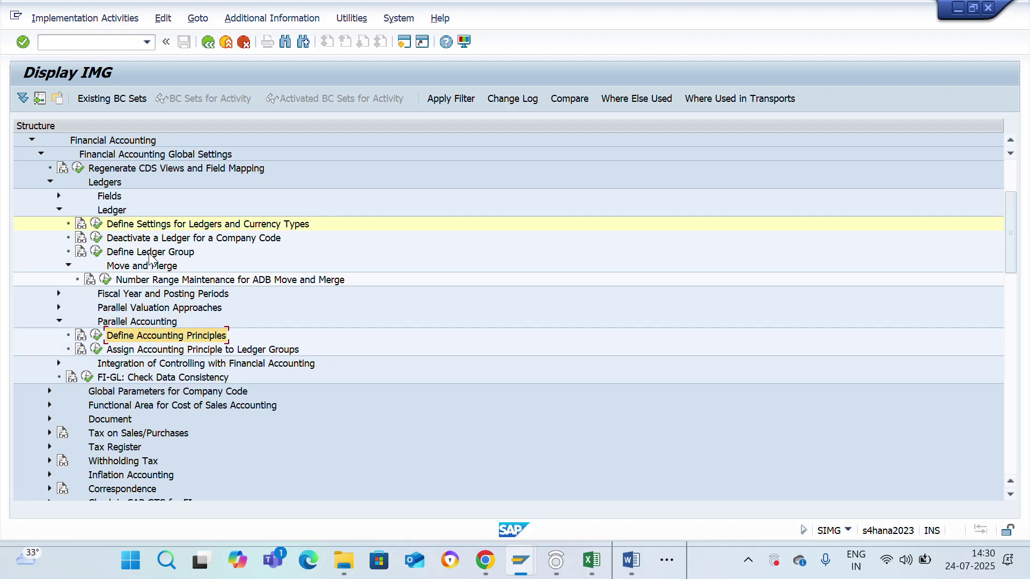
key("Left")
key("Down")
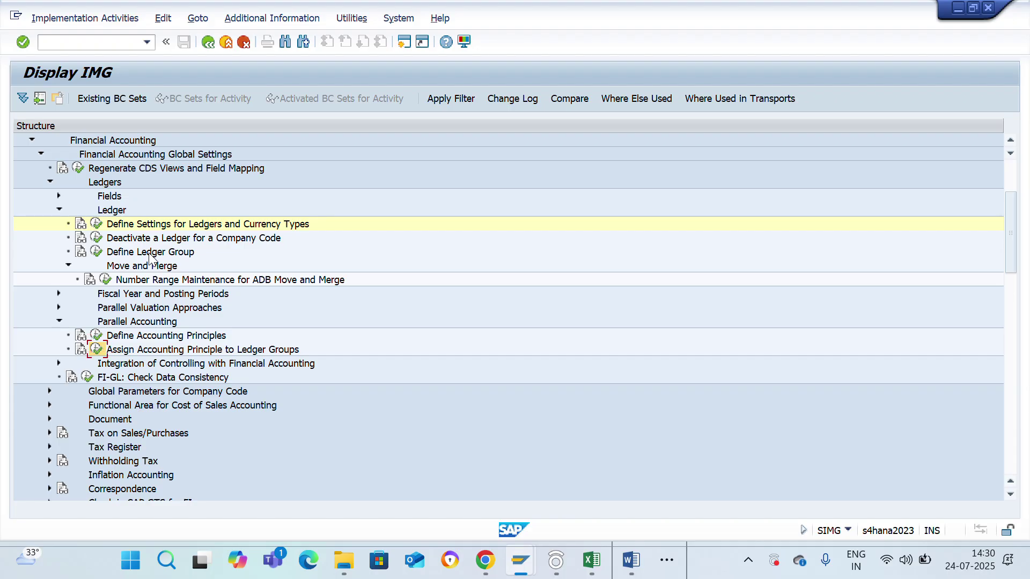
key("Return")
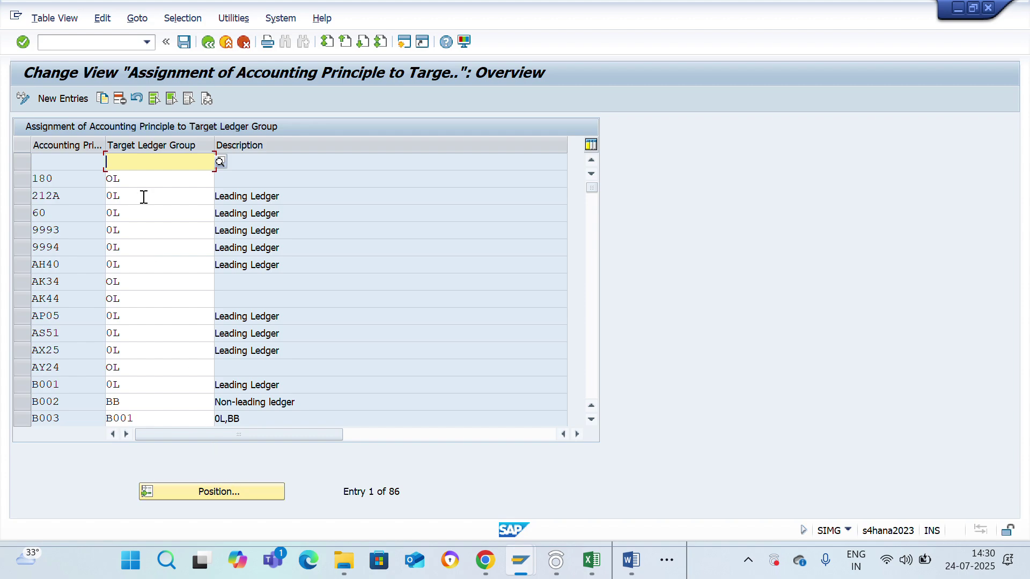
Create new entries and, following the IFRS row of the Excel workbook, assign accounting principle RCFR to target ledger group 0L.
left_click(66, 99)
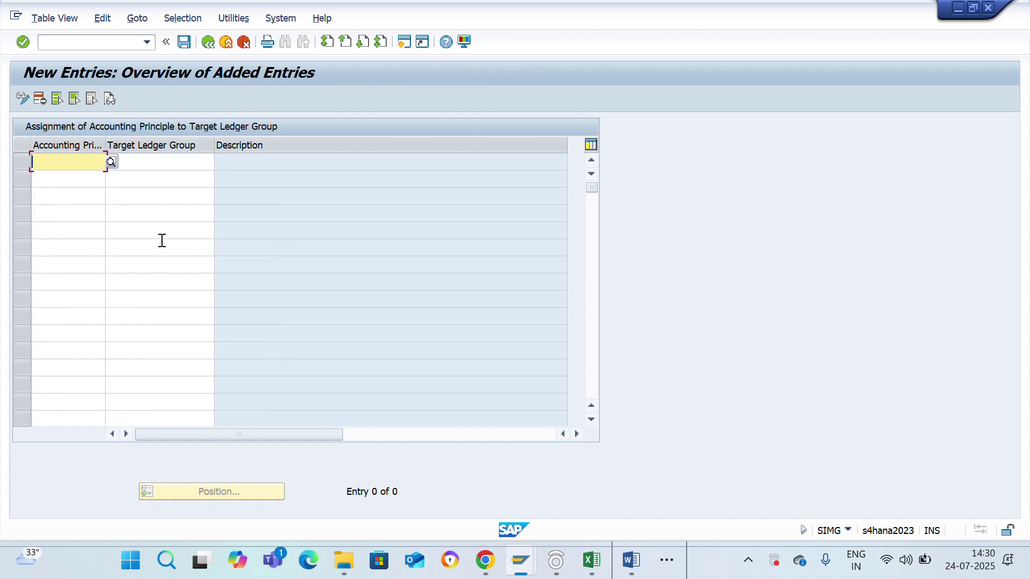
key("alt+Tab")
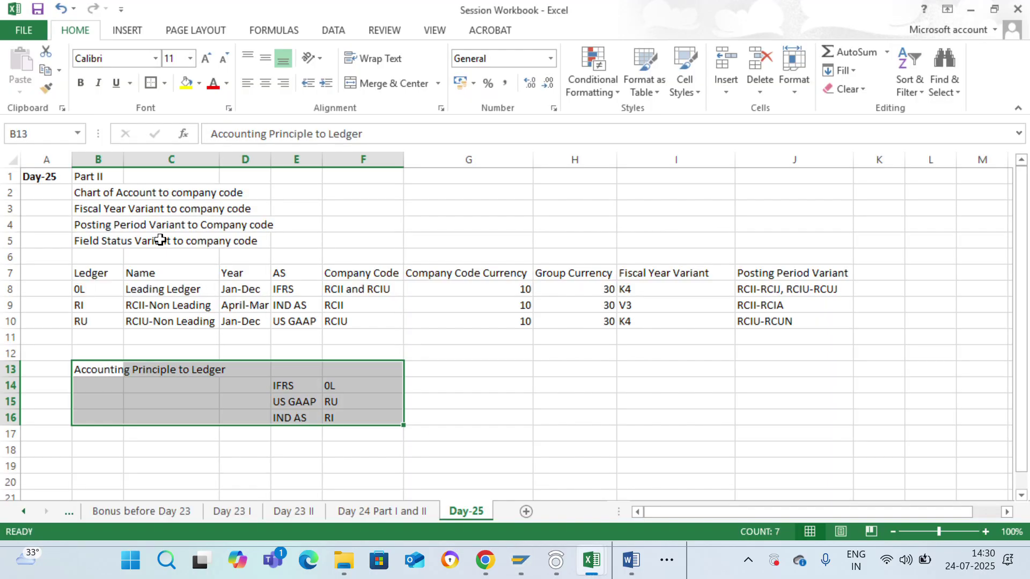
key("Right")
key("Right")
key("Right")
key("shift+Right")
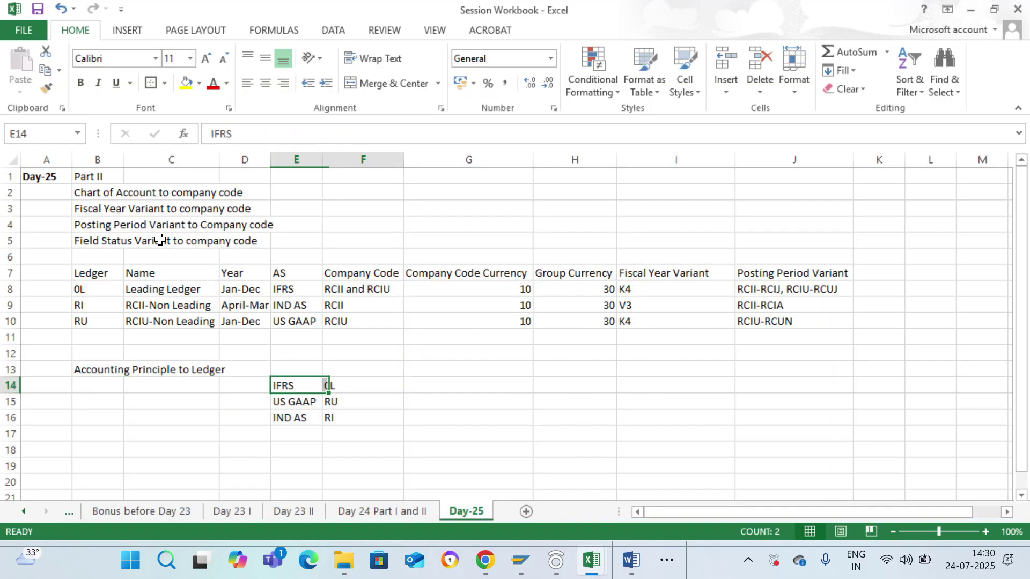
key("alt+Tab")
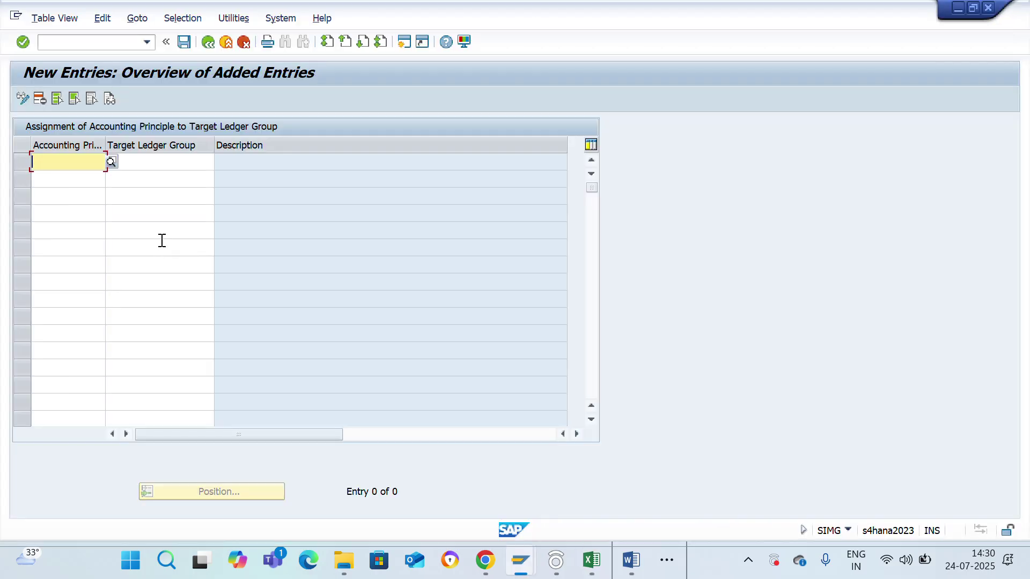
type("RCFR")
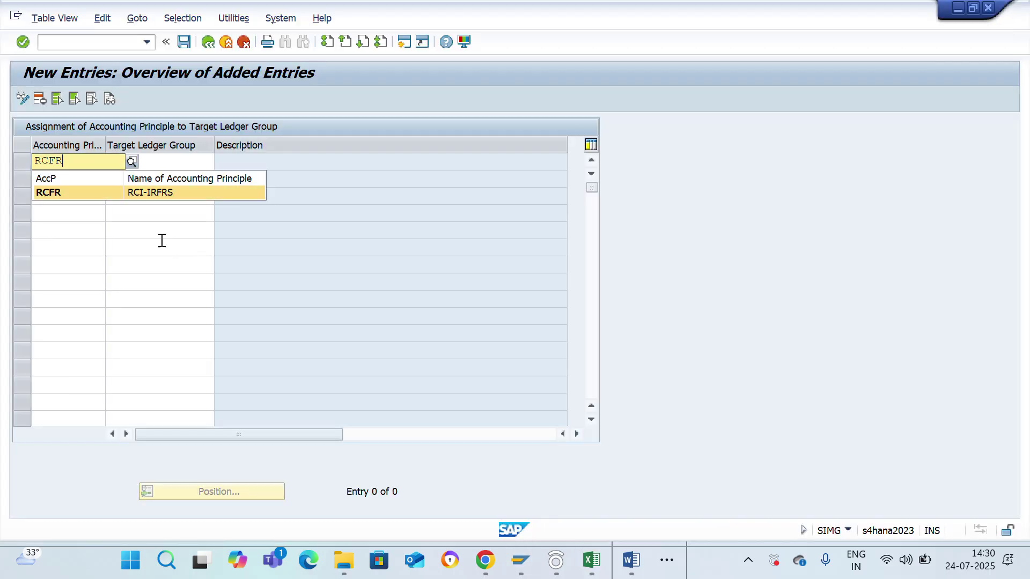
key("Tab")
type("0L")
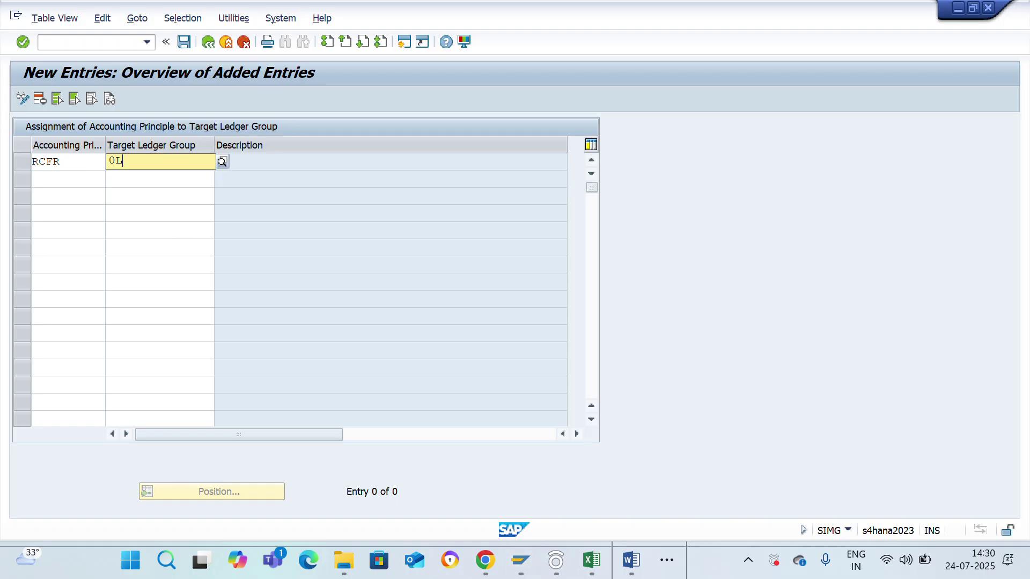
key("Down")
key("Return")
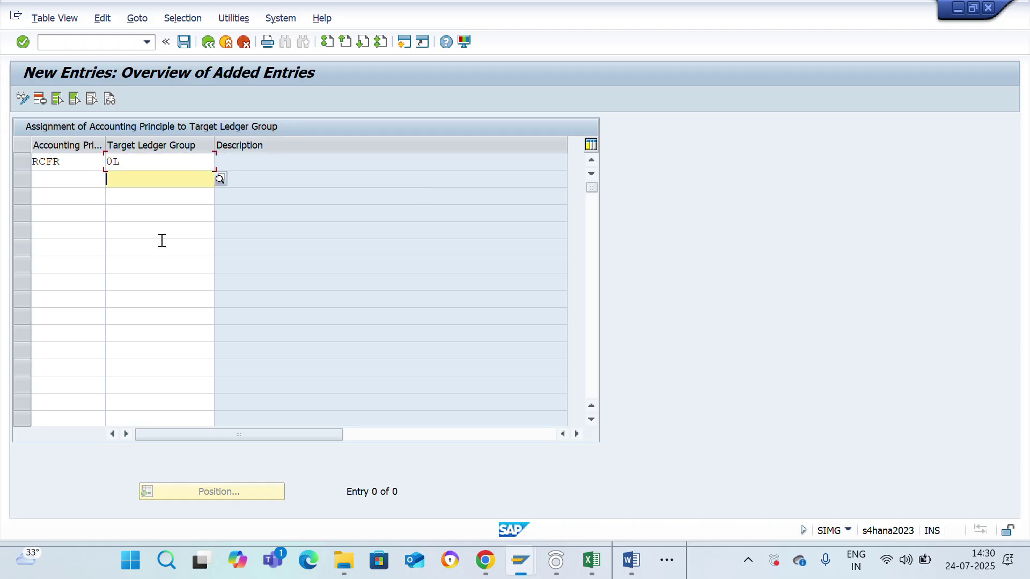
Check the IND AS row in the Excel workbook and assign accounting principle INDA to target ledger group RI in SAP.
key("alt+Tab")
key("Down")
key("Down")
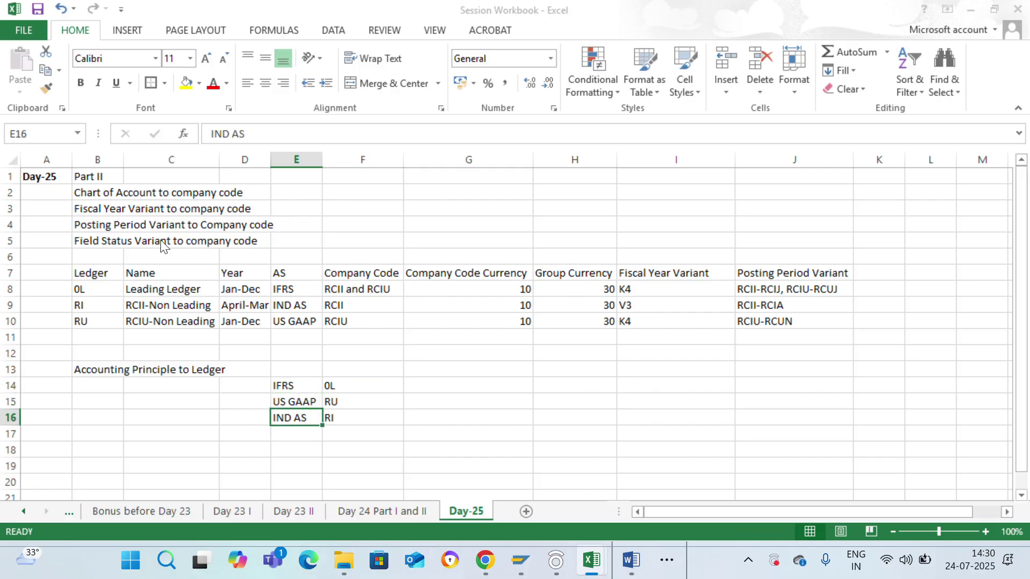
key("alt+Tab")
type("INDA")
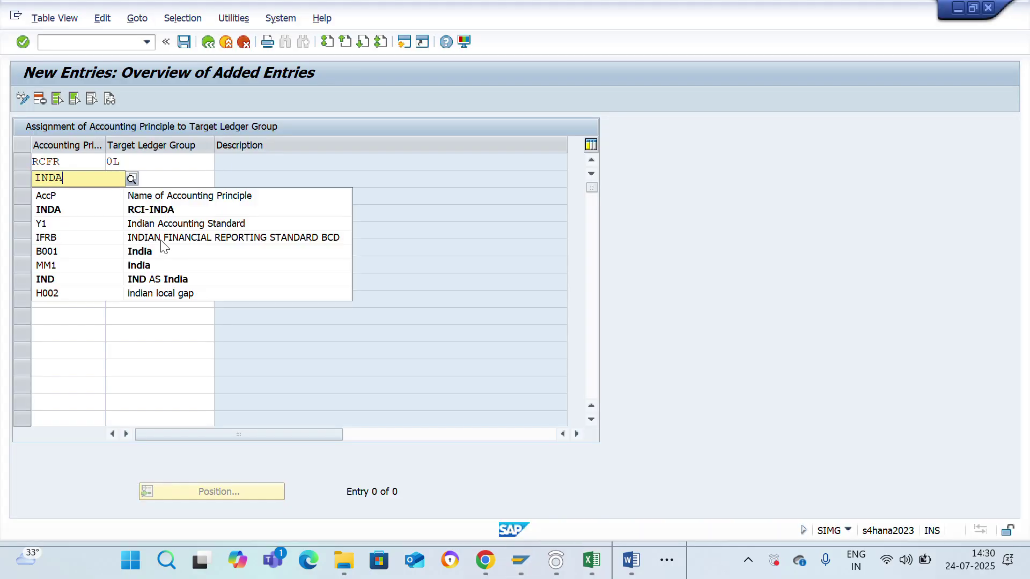
key("Return")
key("Tab")
key("alt+Tab")
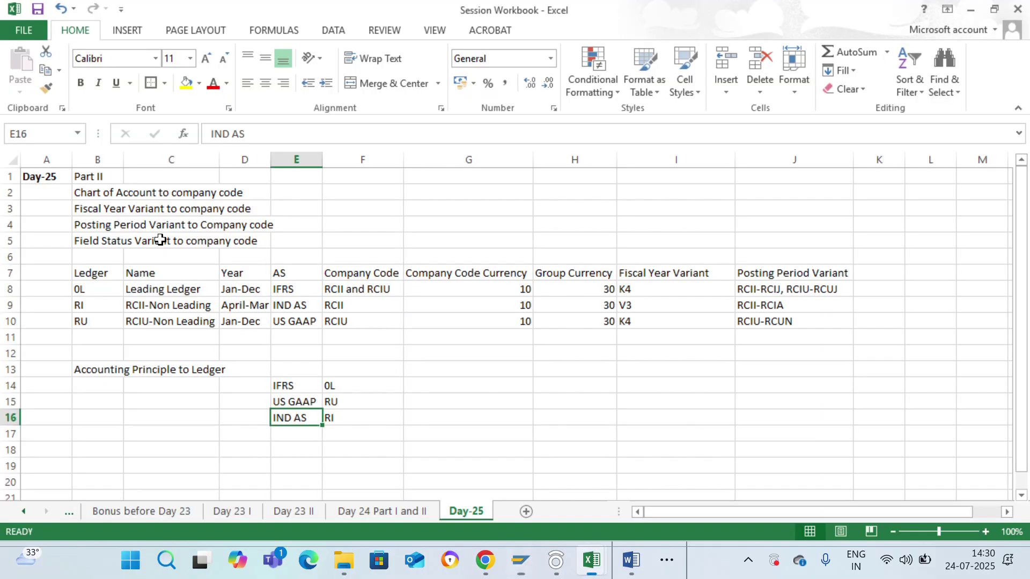
key("alt+Tab")
type("RI")
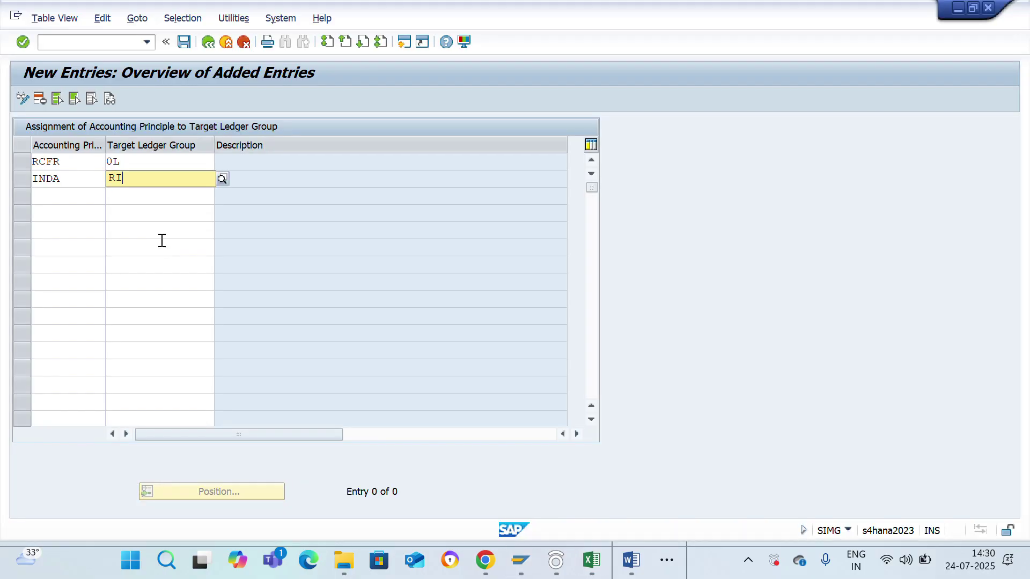
key("Return")
Check the US GAAP row and its ledger in the Excel workbook against the SAP assignments.
key("alt+Tab")
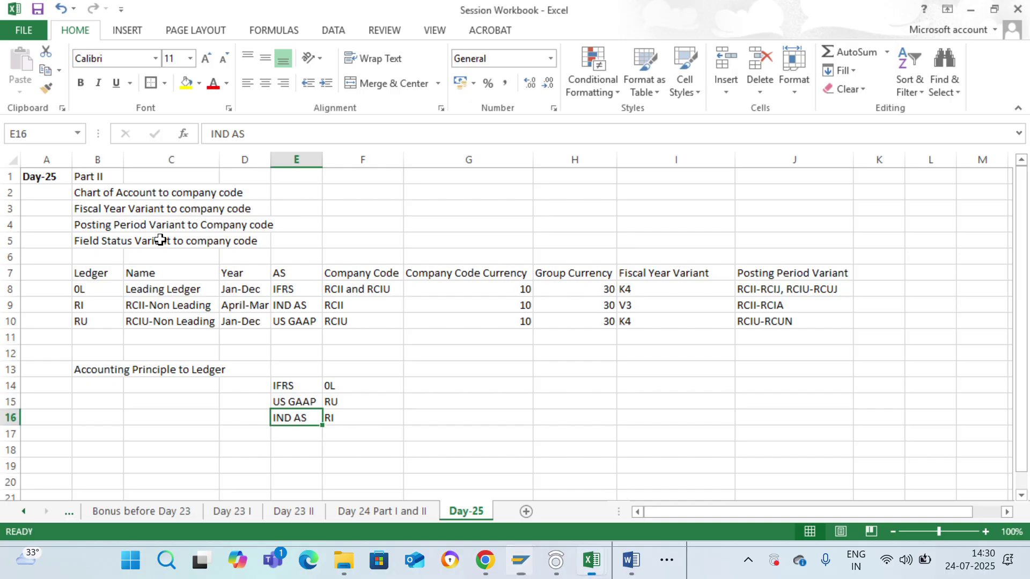
key("Up")
key("Right")
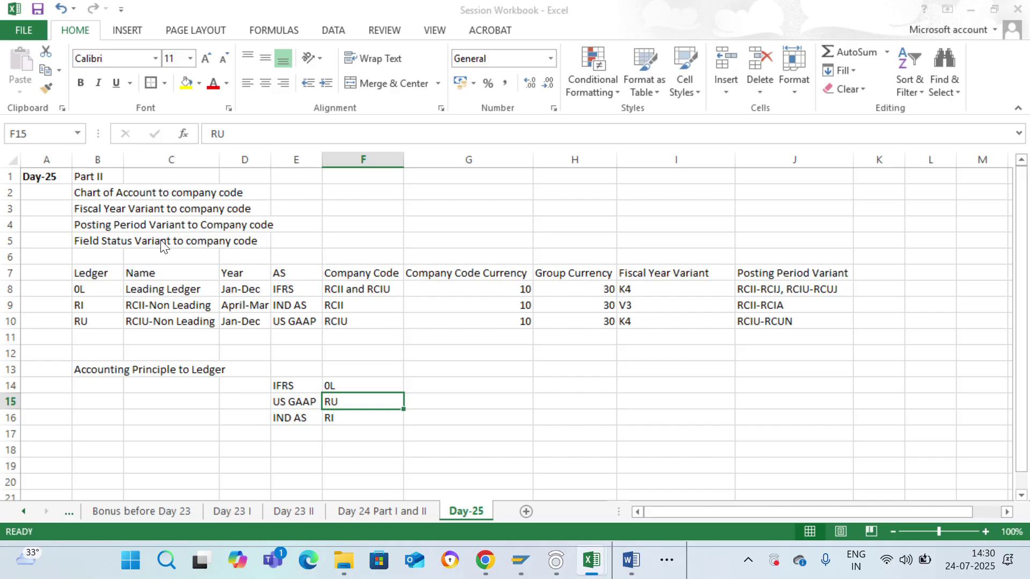
key("alt+Tab")
key("alt+Tab")
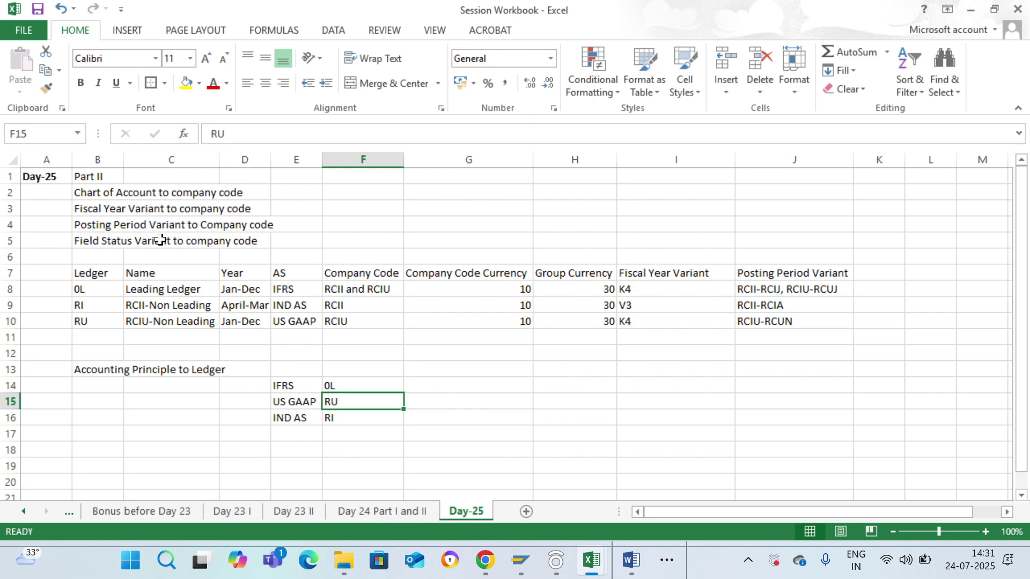
key("alt+Tab")
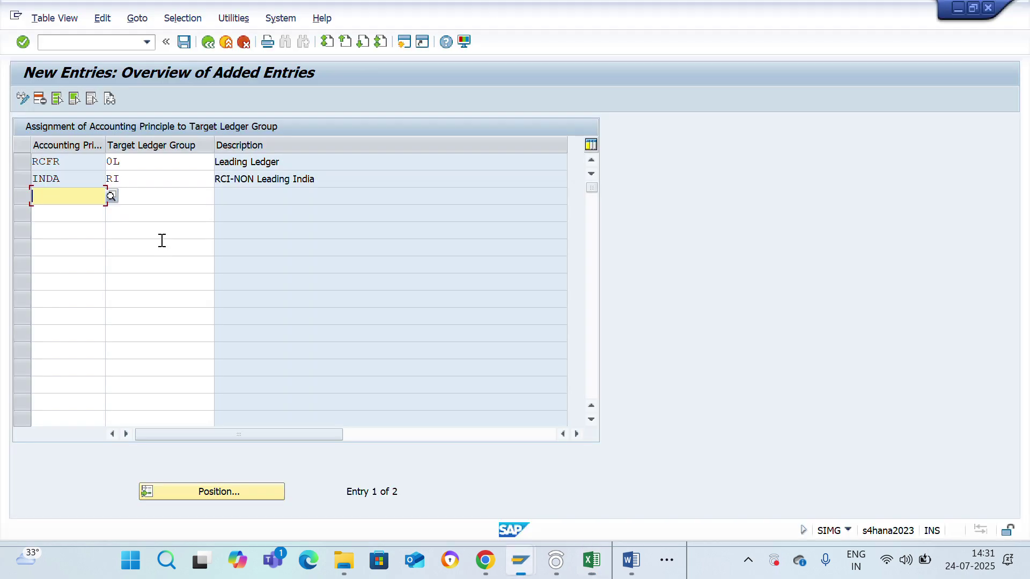
Save the accounting principle assignments and compare them with the ledger mapping in the Excel workbook.
key("ctrl+s")
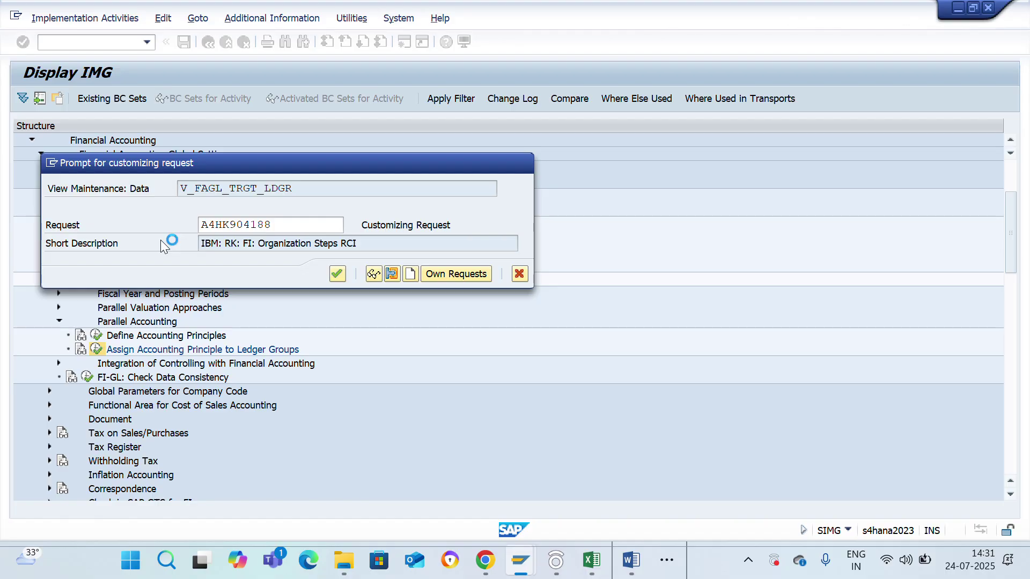
key("alt+Tab")
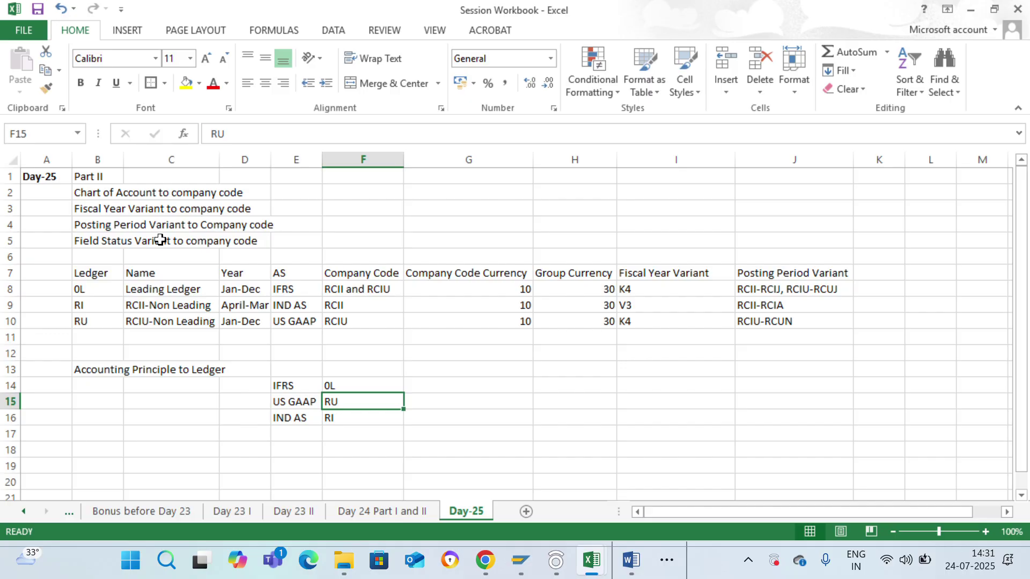
key("alt+Tab")
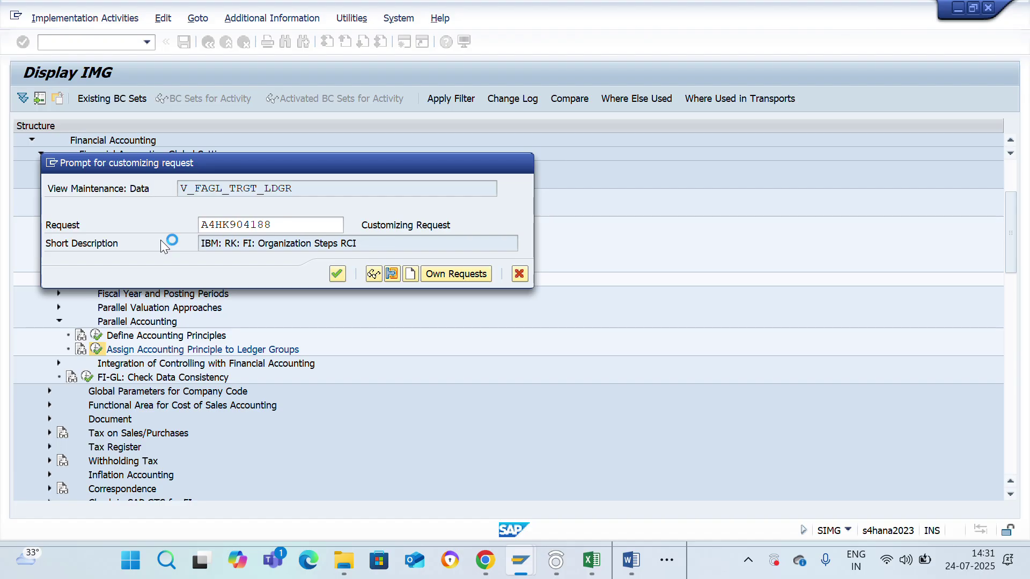
key("alt+Tab")
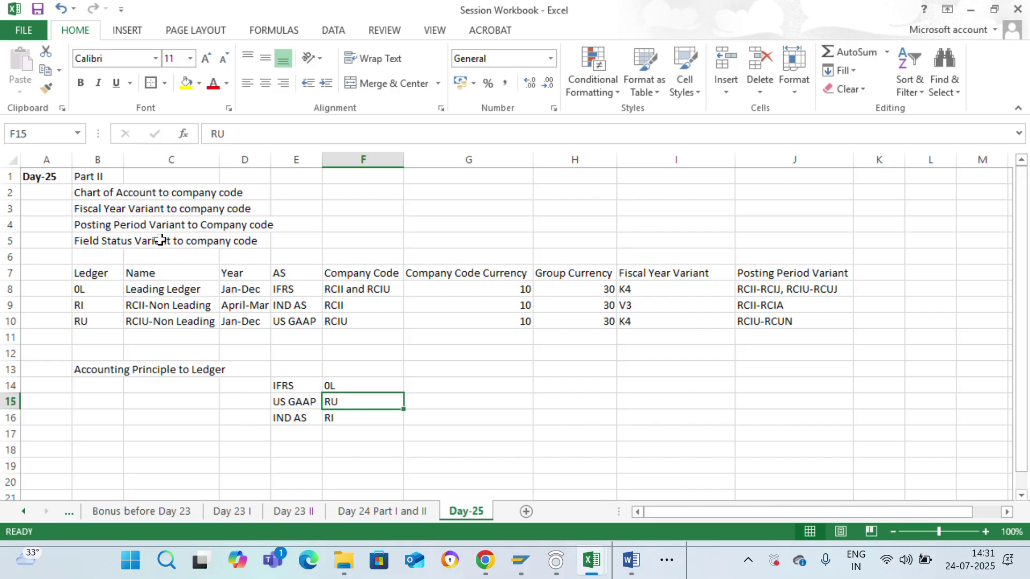
key("alt+Tab")
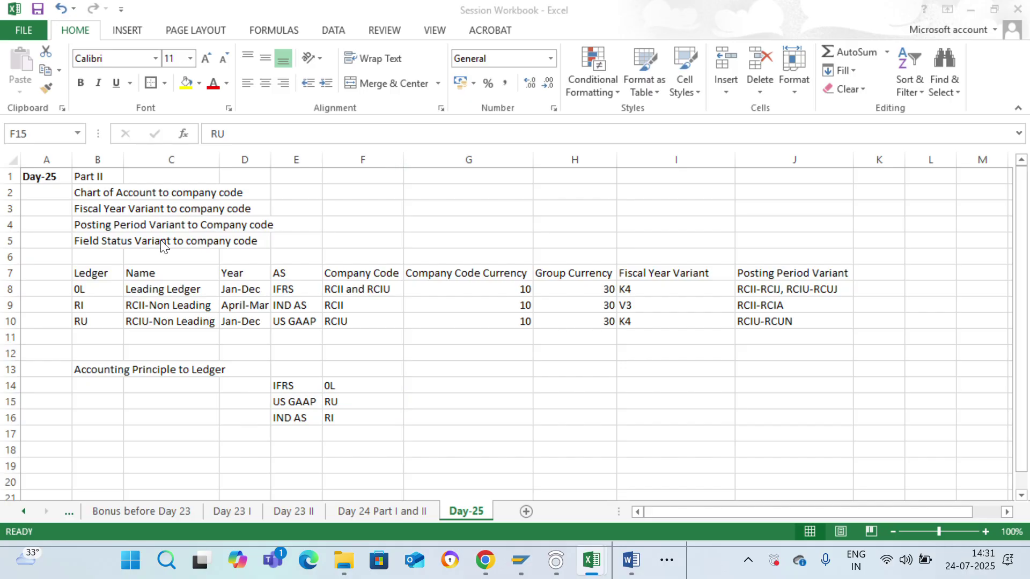